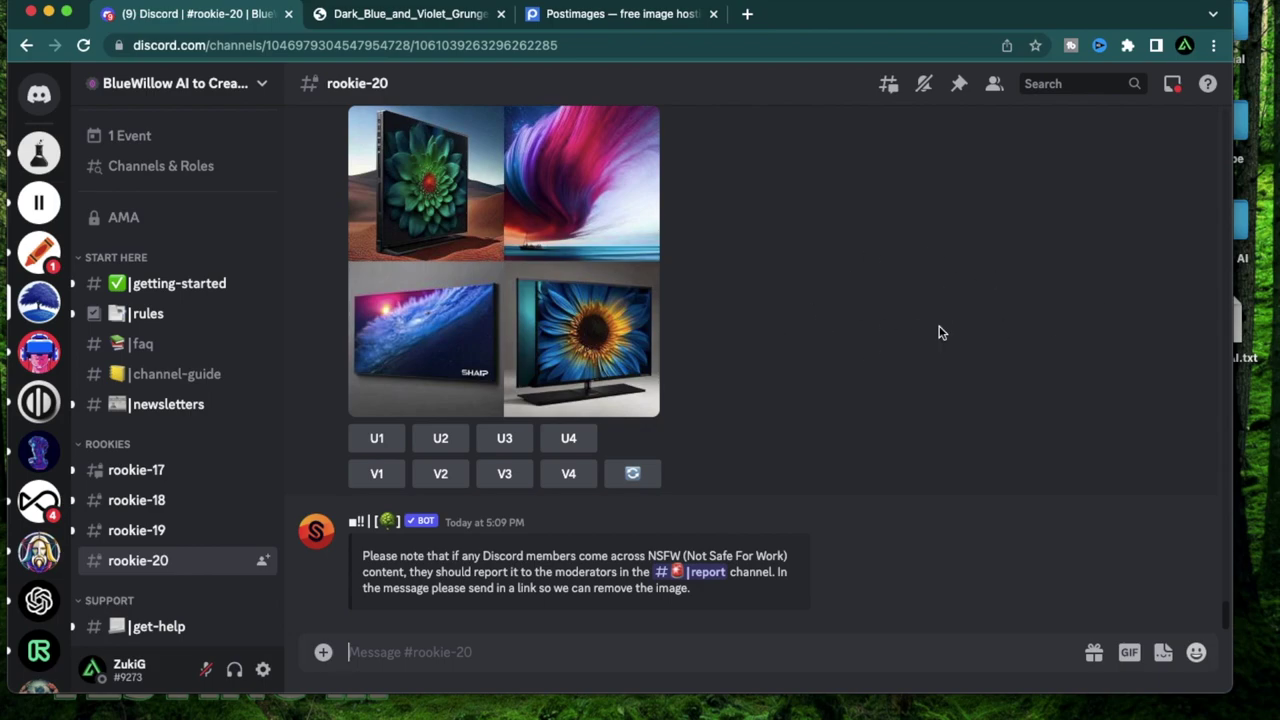
Review the basic bot commands chart, then go back to the Discord tab
left_click(420, 14)
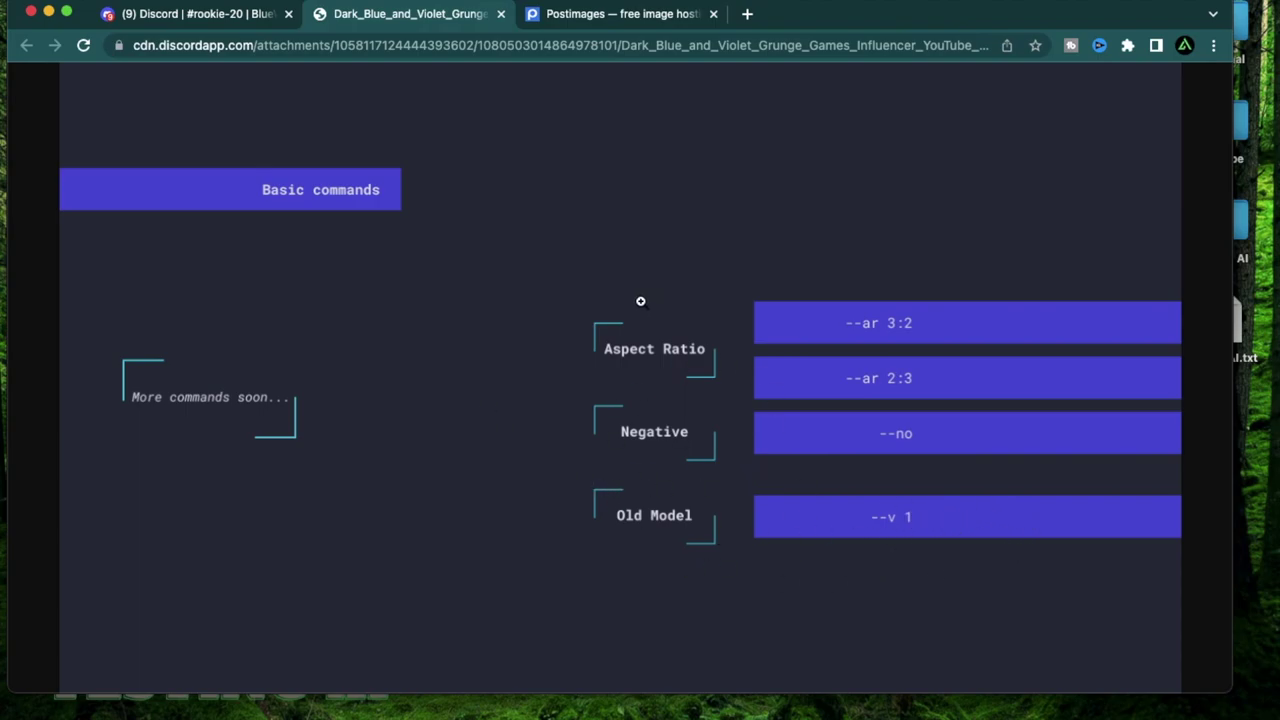
left_click(195, 13)
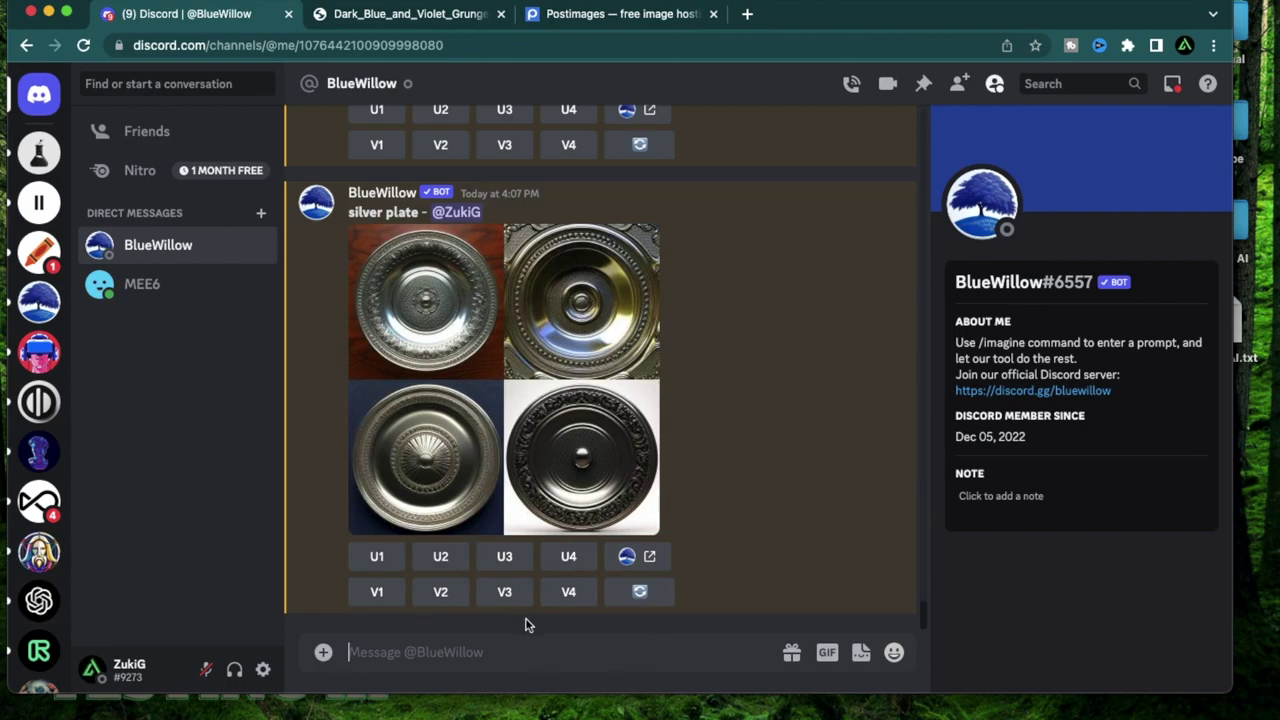
Send BlueWillow the /imagine prompt 'whisky bottle'
type("/im")
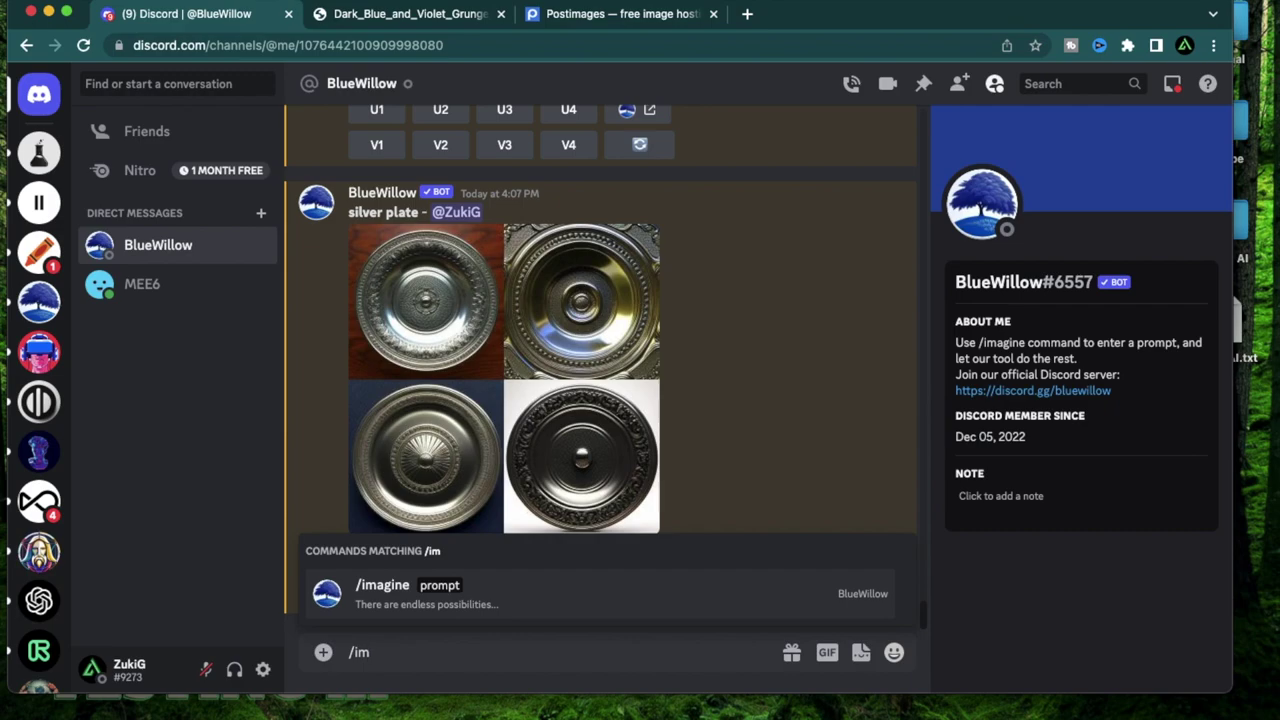
key("Tab")
type("whisky bott")
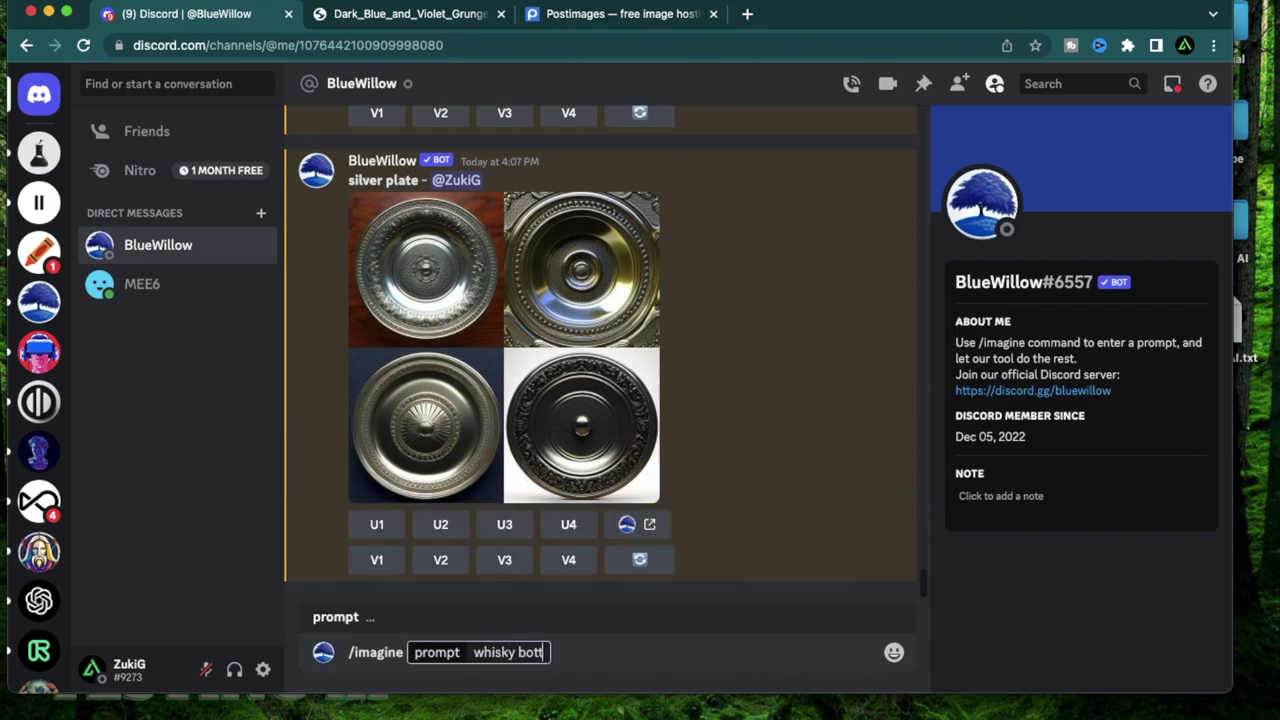
type("le")
key("Return")
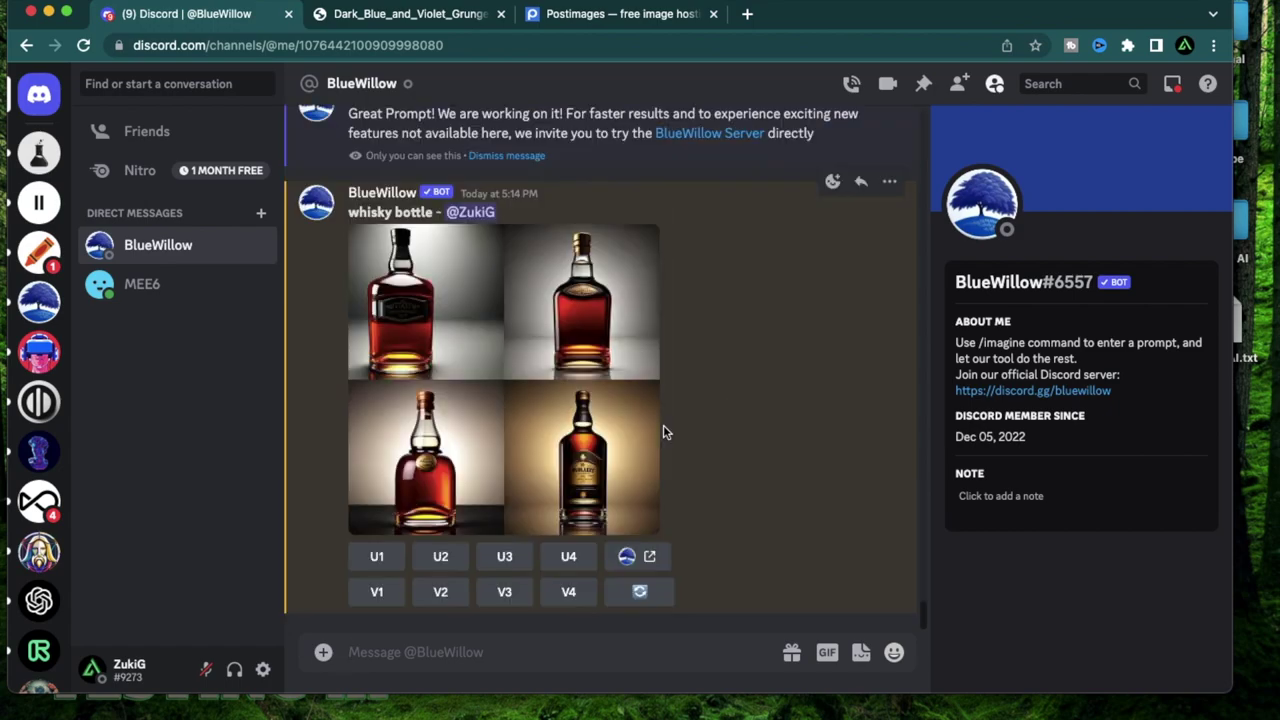
Preview the returned bottle grid, upscale the third variation (U3) and enlarge it
left_click(400, 436)
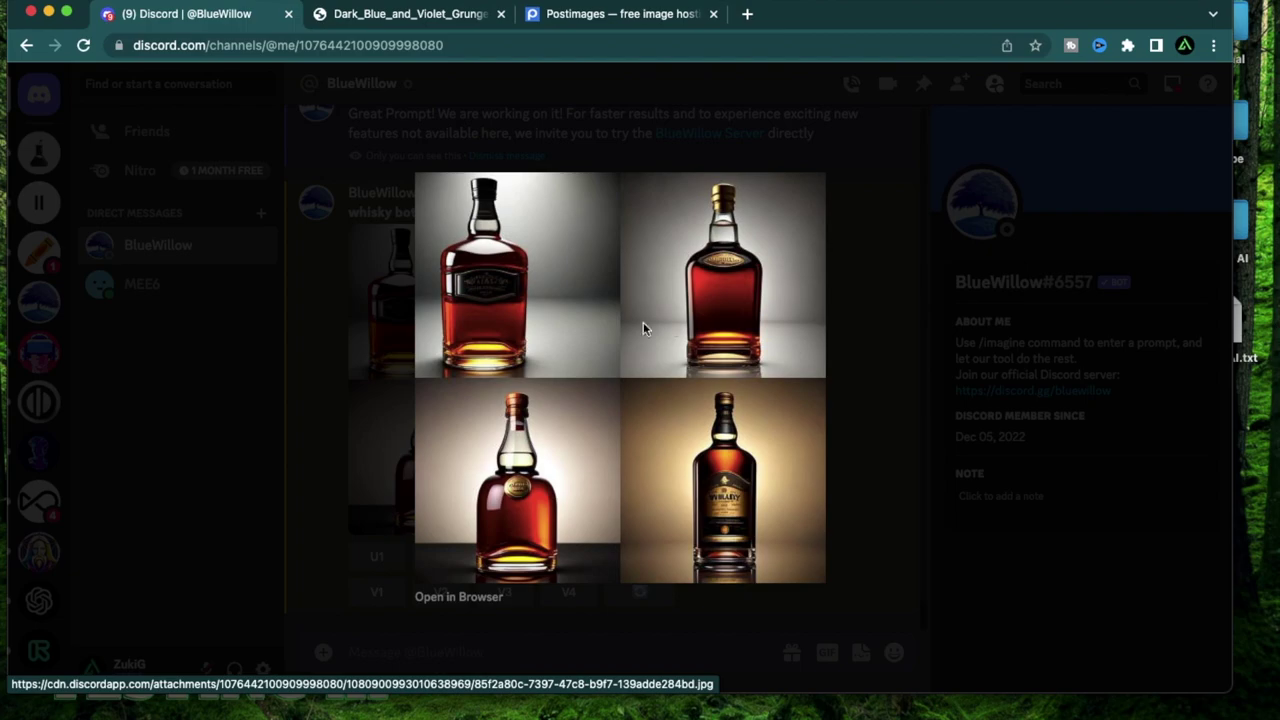
key("Escape")
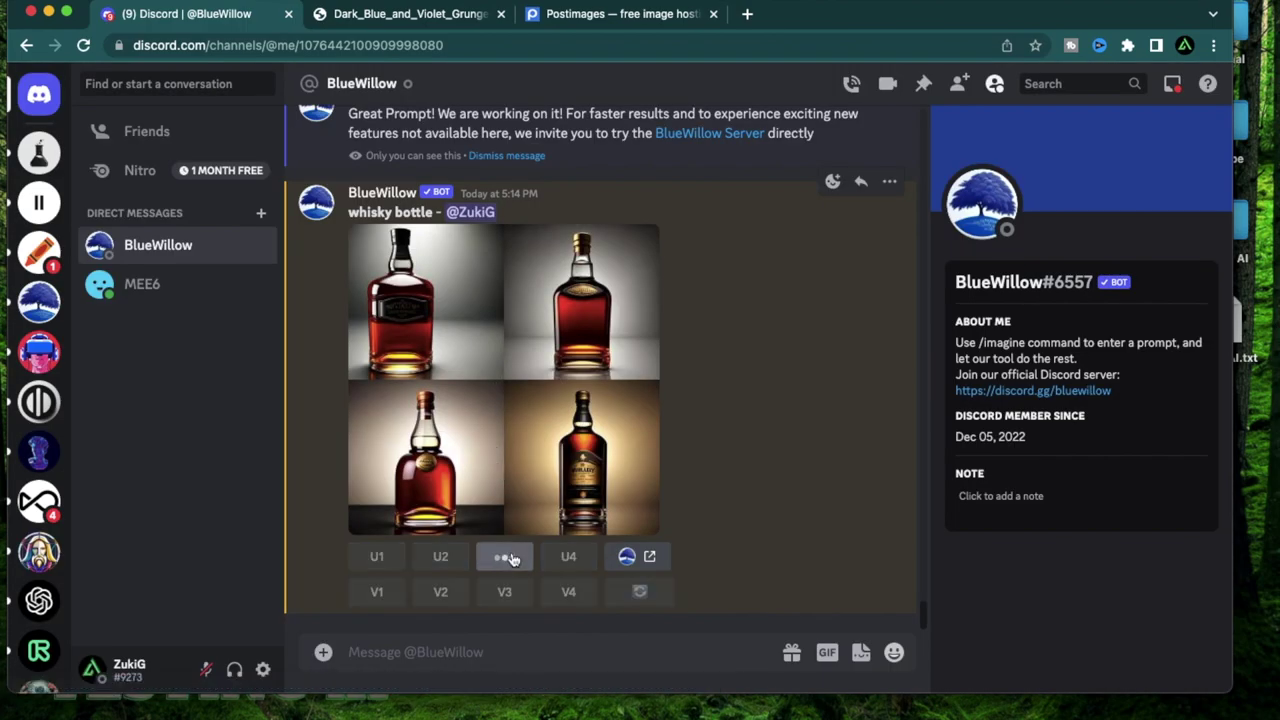
left_click(507, 557)
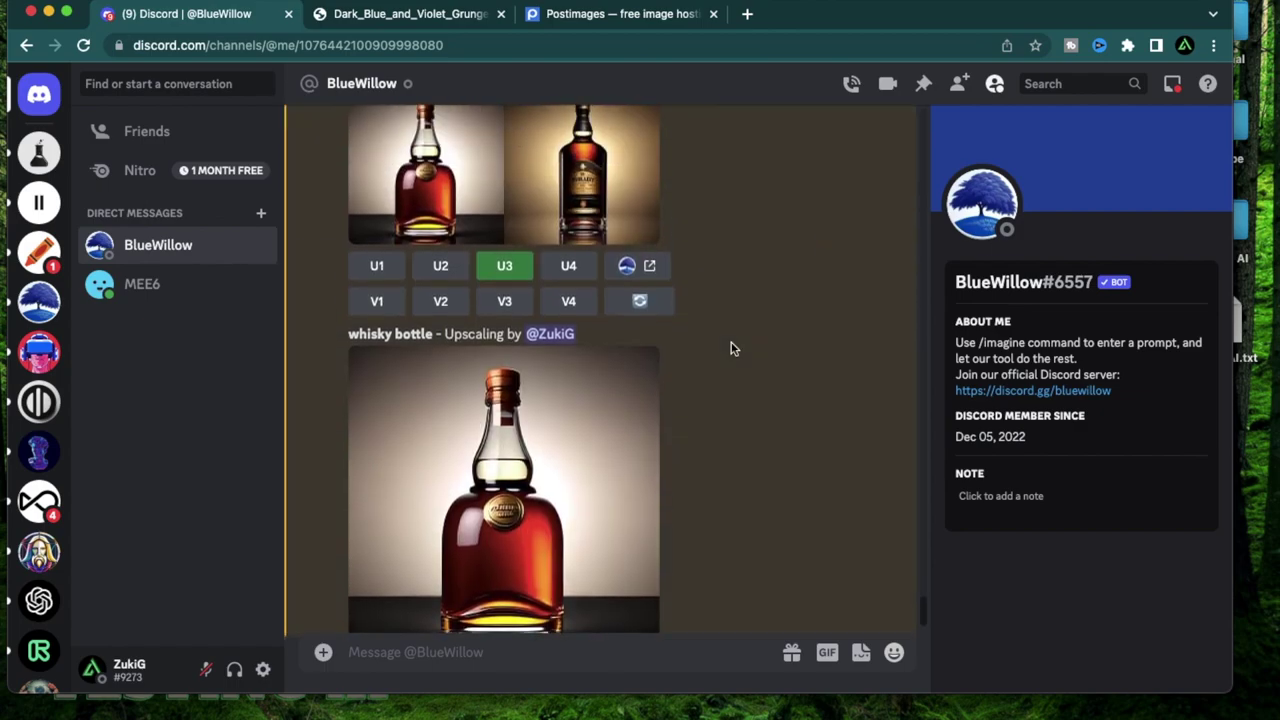
left_click(436, 454)
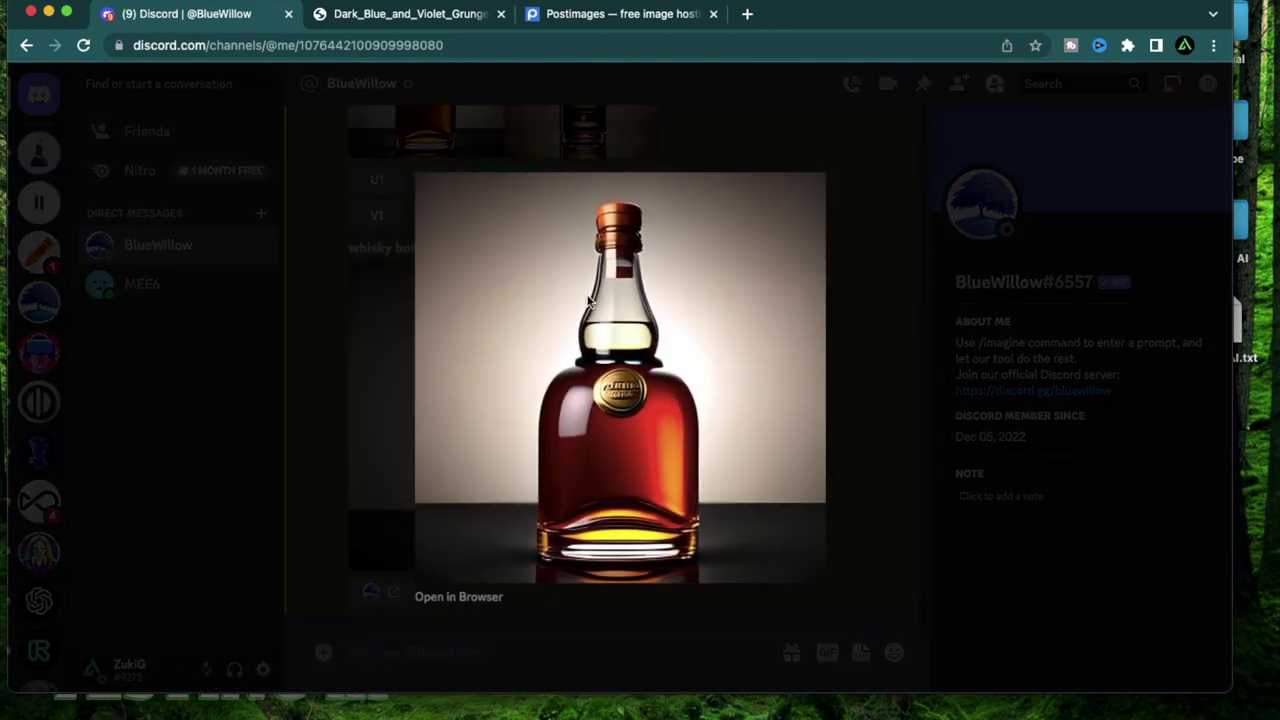
Save the upscaled whisky bottle image to the Desktop as test1
right_click(565, 320)
left_click(600, 363)
type("test1")
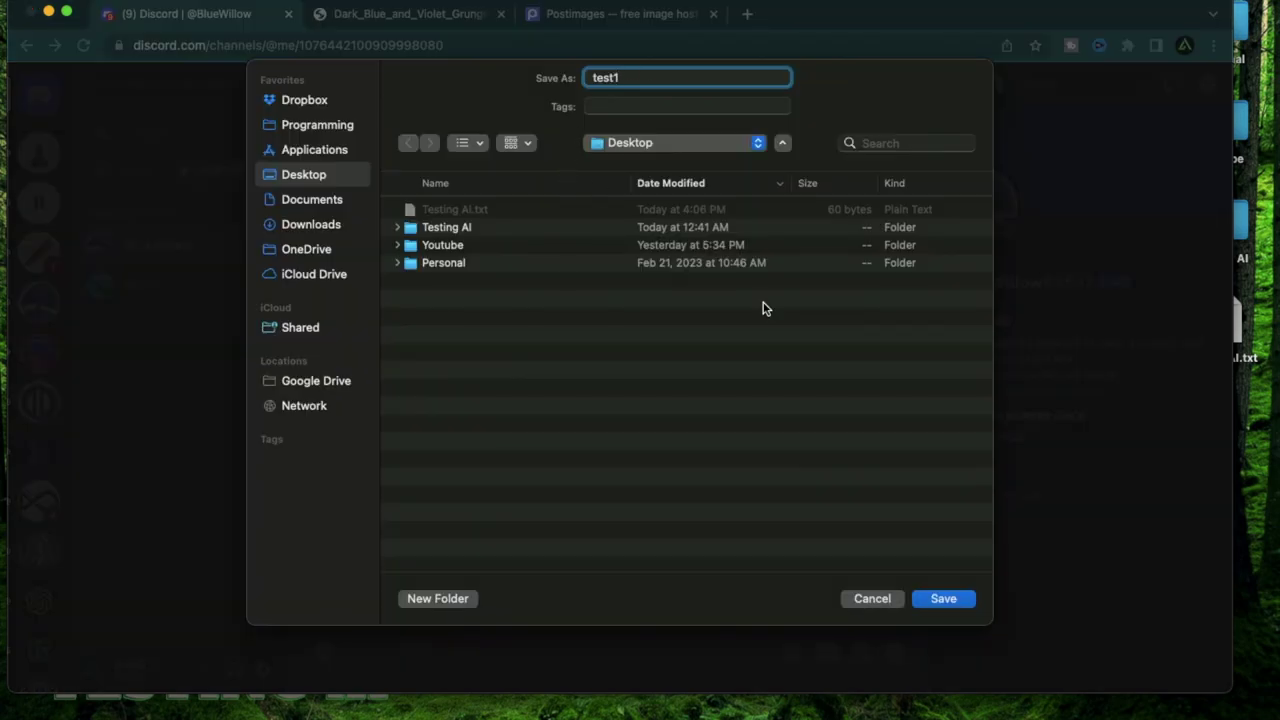
left_click(943, 598)
Preview the saved test1.jpeg, then bring up the Postimages image host
key("Escape")
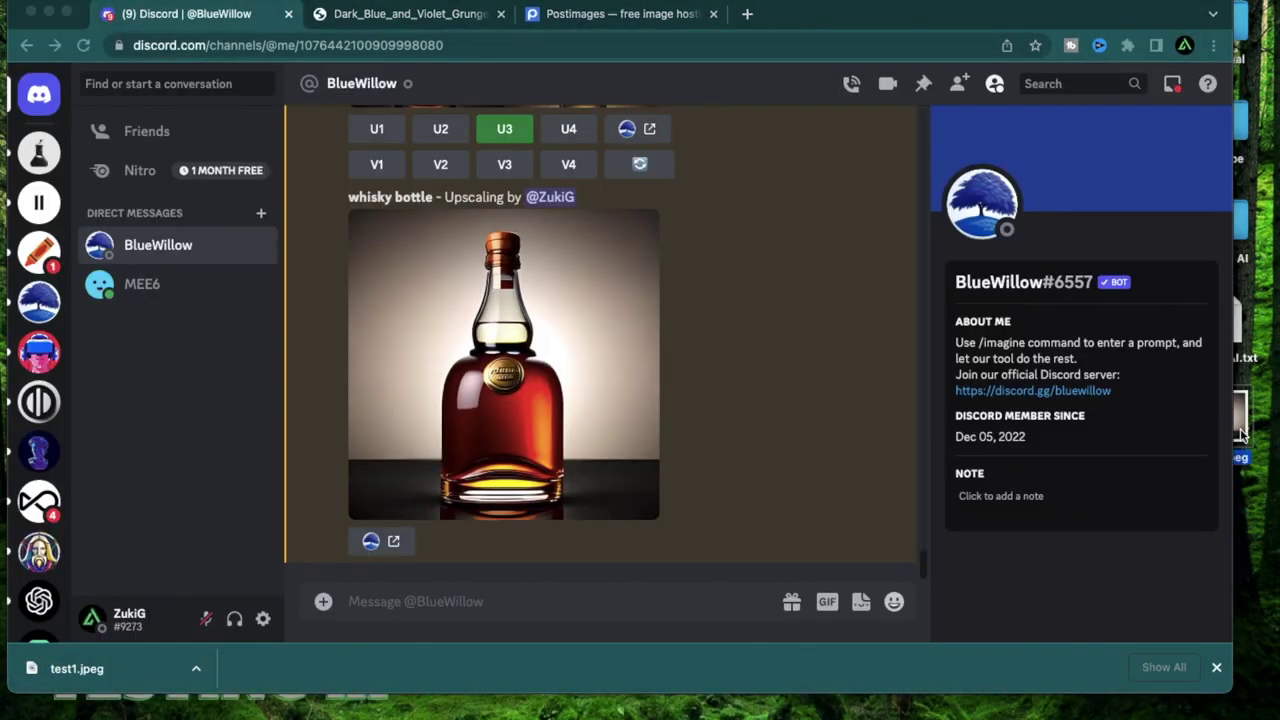
key("space")
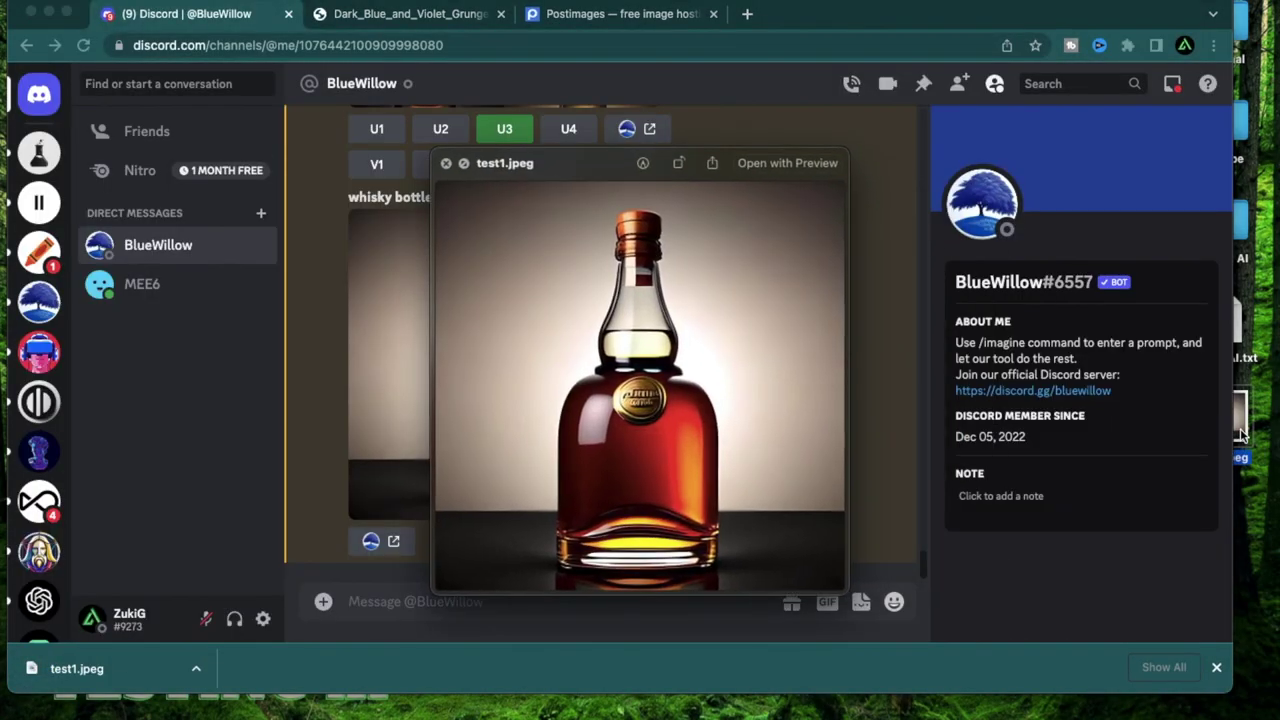
key("space")
left_click(831, 455)
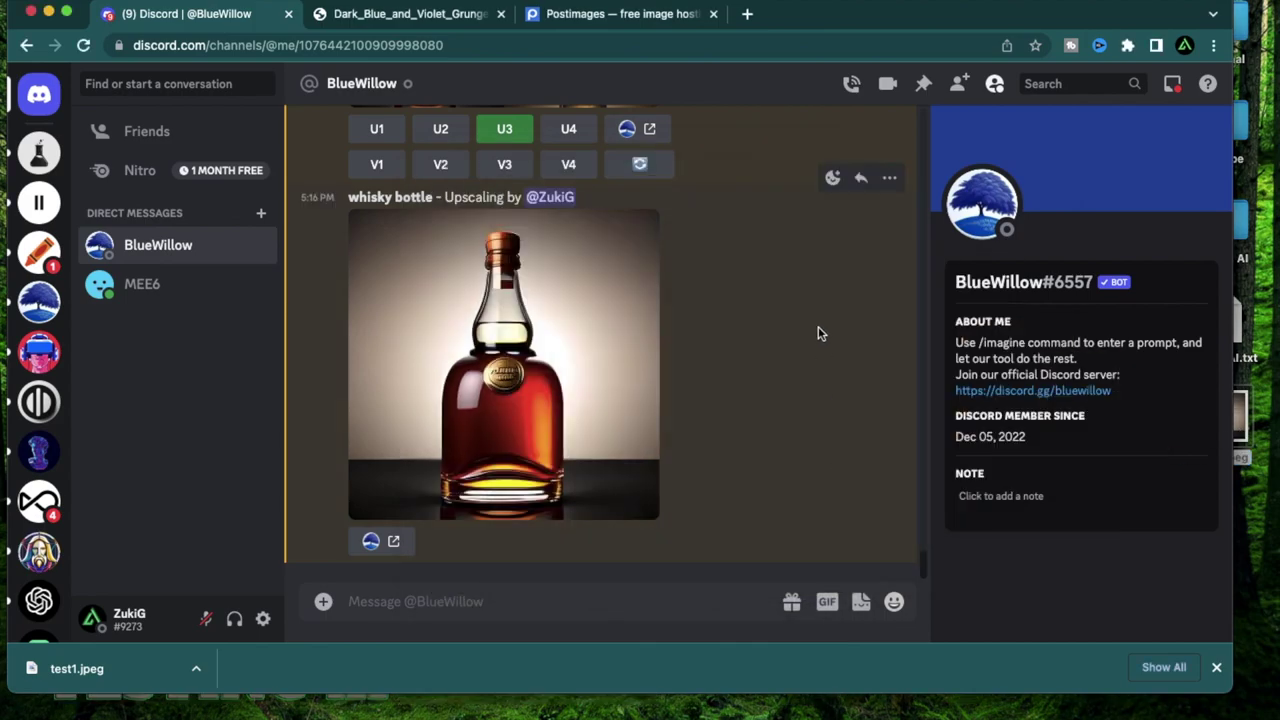
left_click(632, 14)
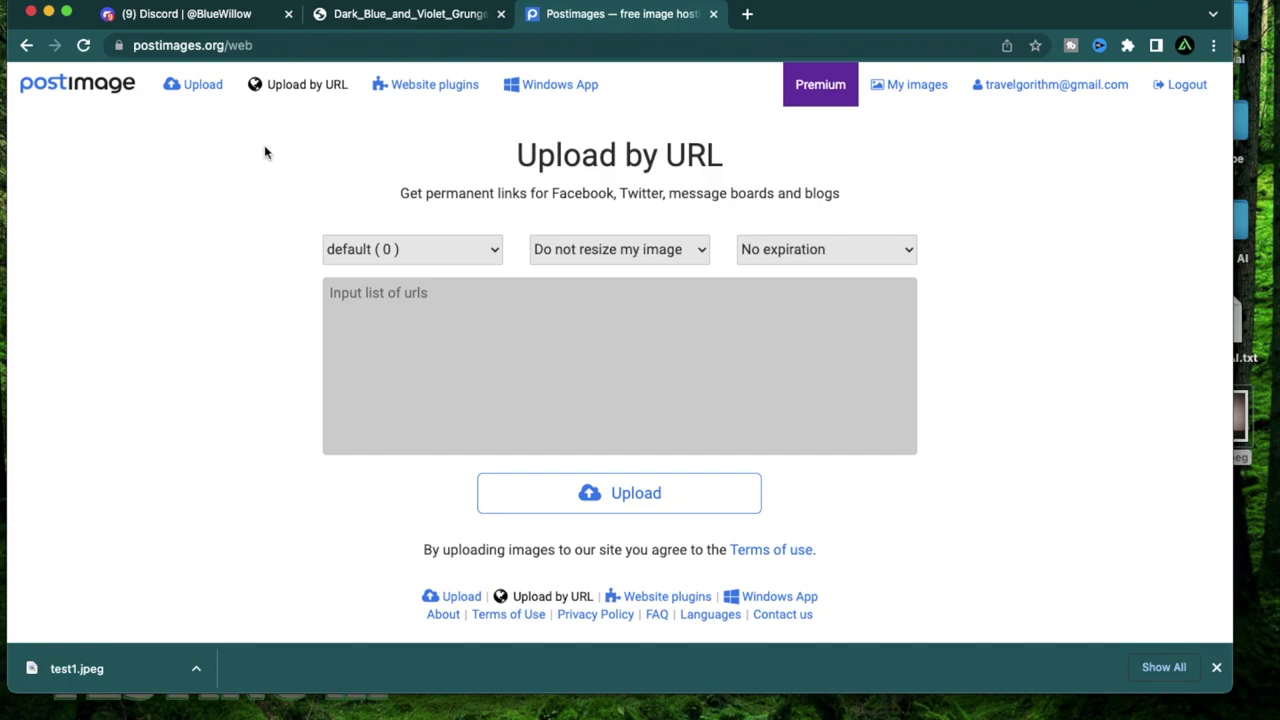
Upload test1.jpeg from the Desktop to Postimages and copy its direct link
left_click(200, 99)
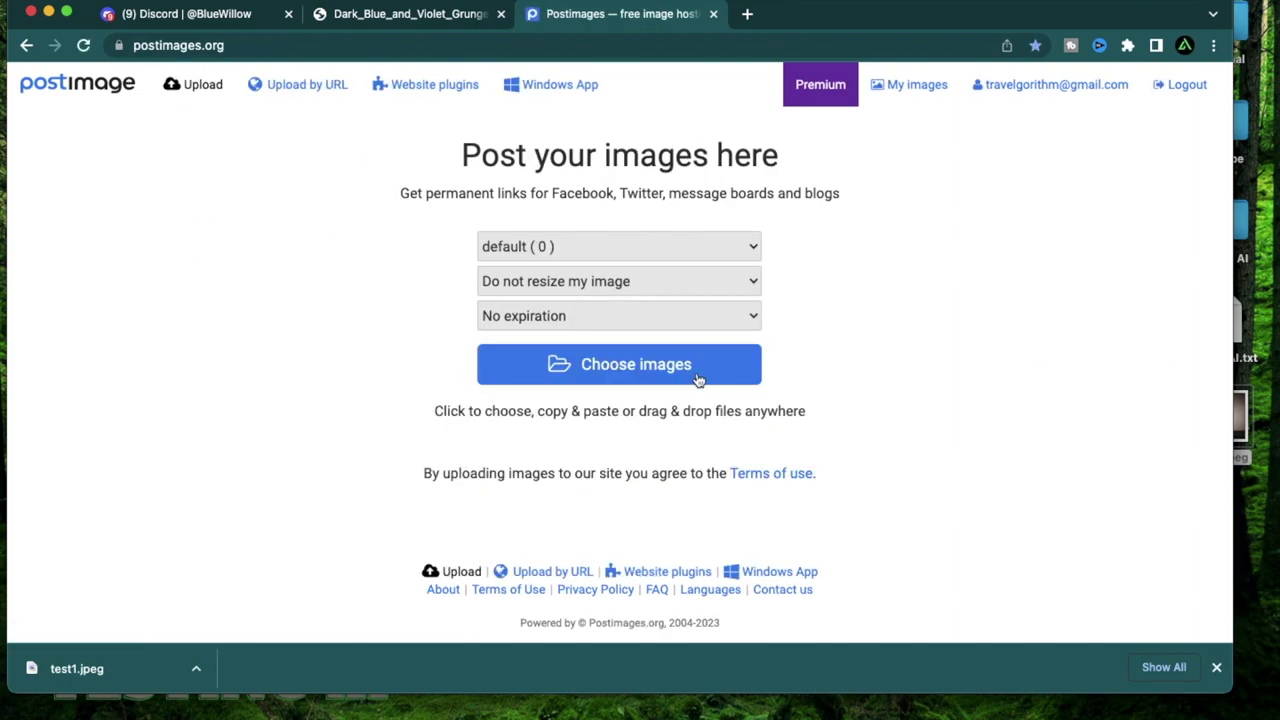
left_click(660, 375)
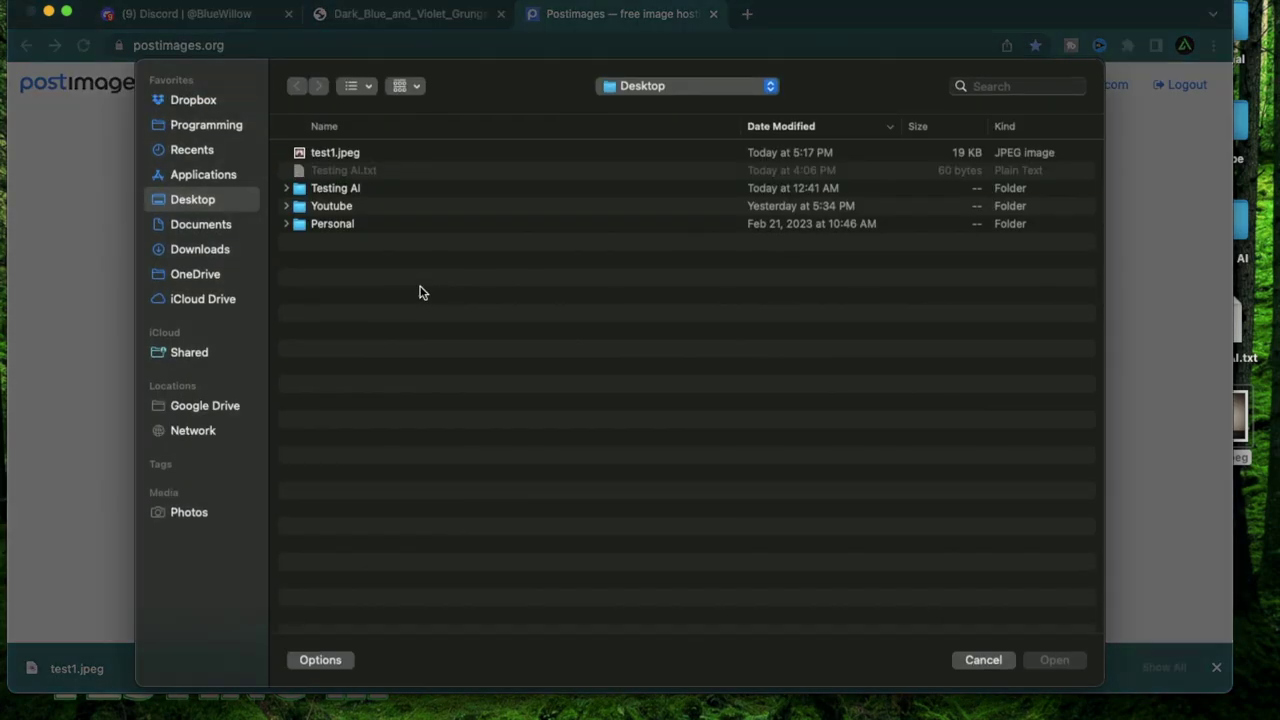
left_click(345, 158)
double_click(345, 155)
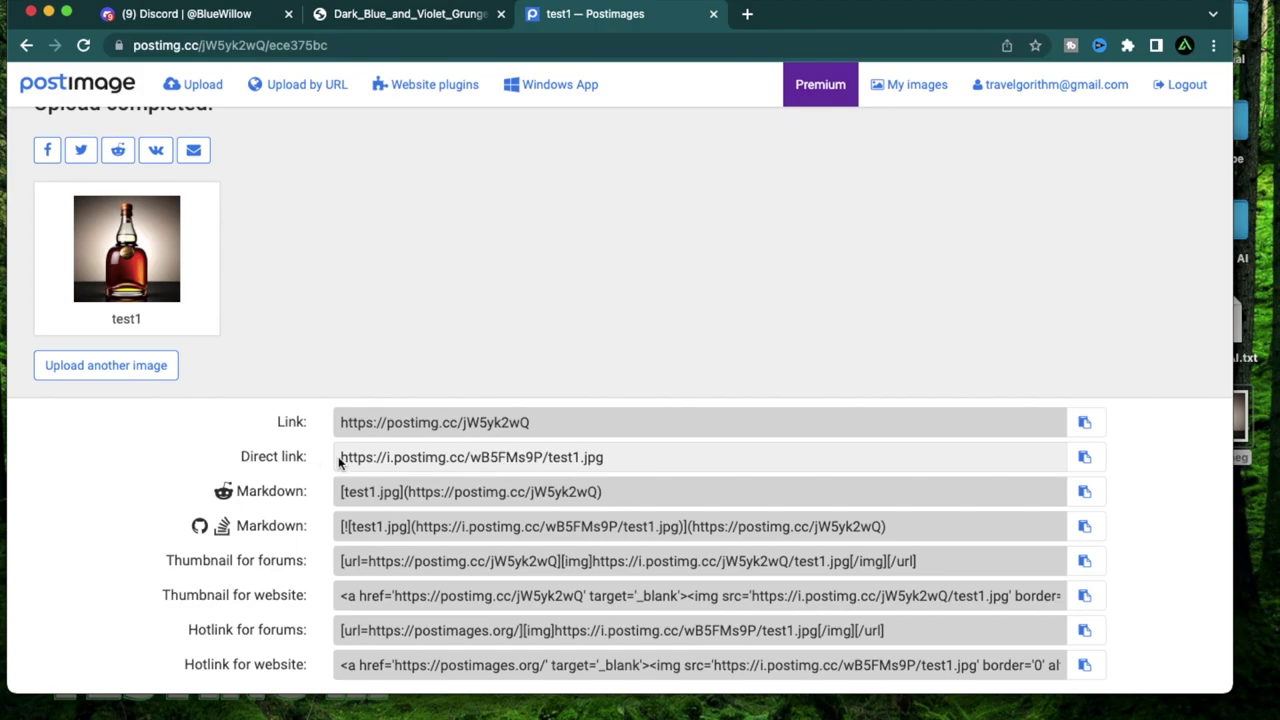
left_click_drag(548, 457, 607, 458)
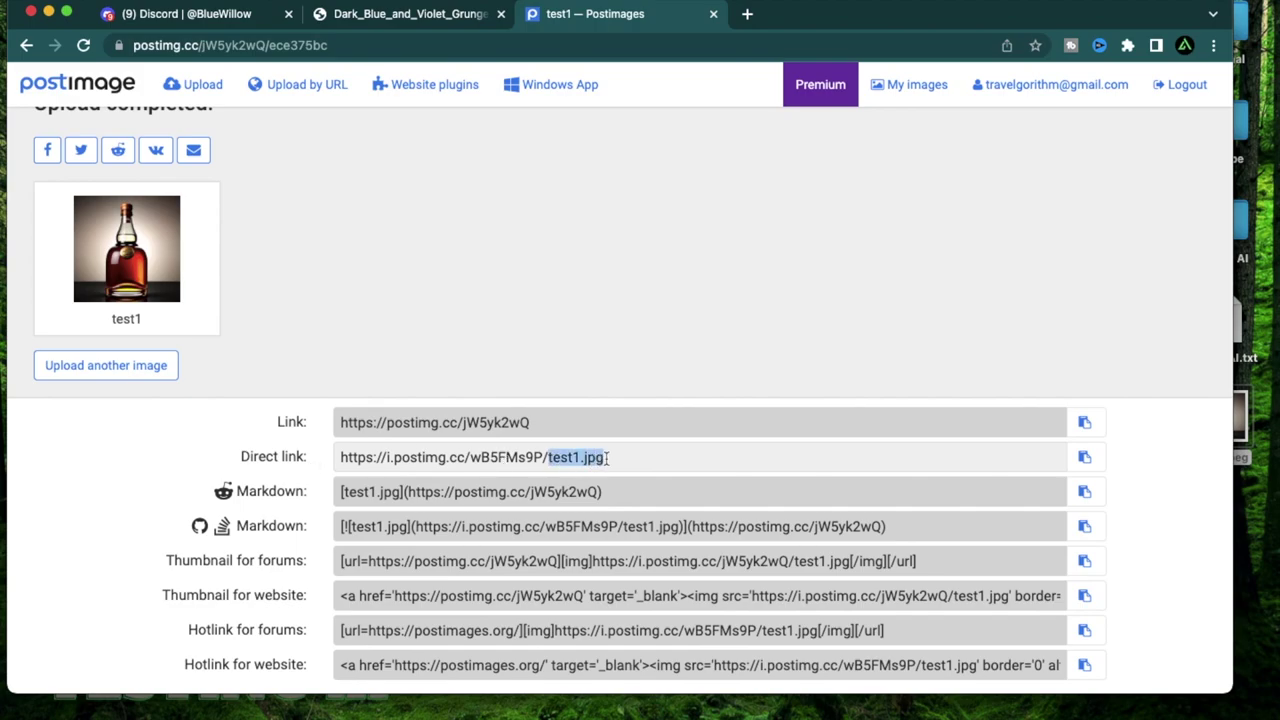
left_click(645, 456)
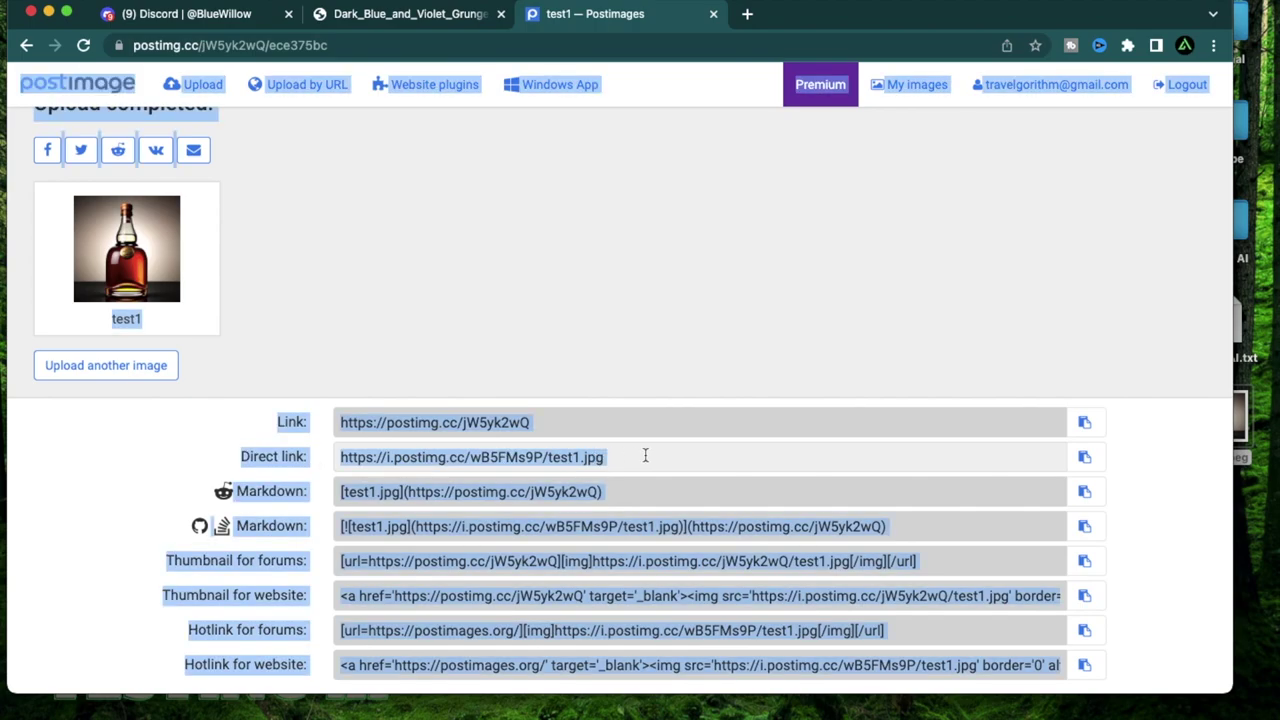
left_click(1088, 458)
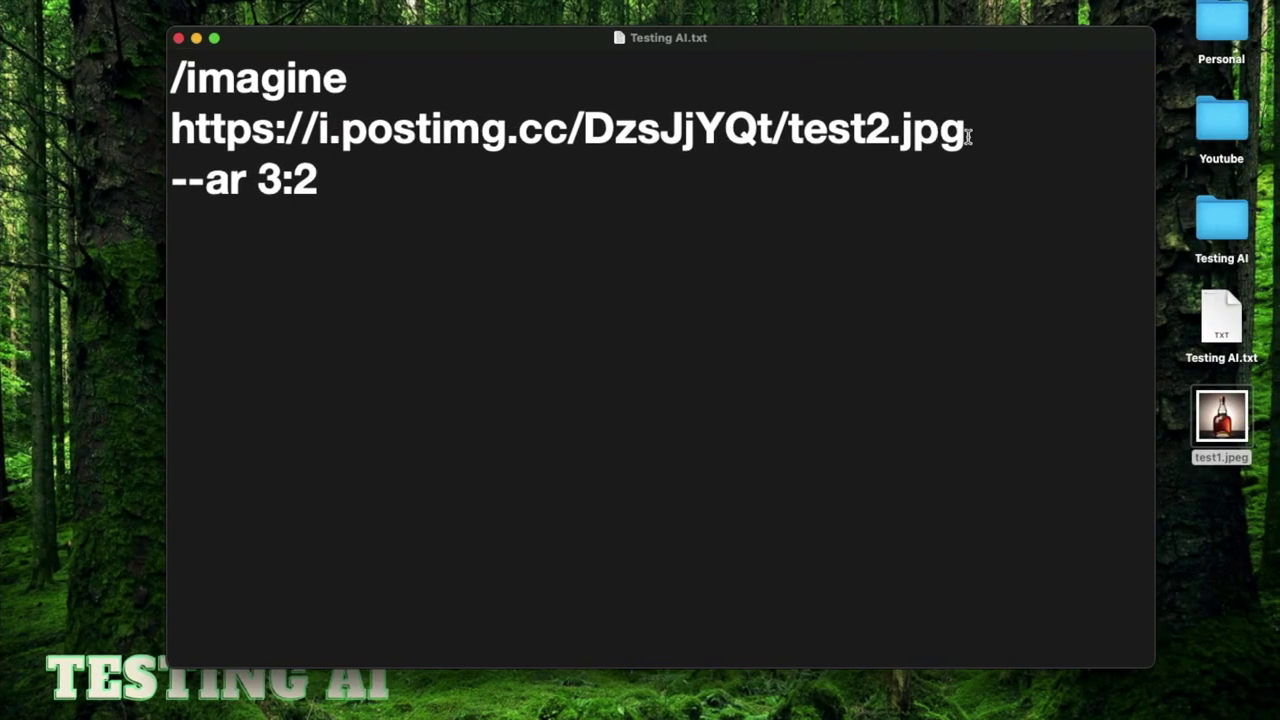
Replace the old test2.jpg URL in the prompt note with the test1.jpg direct link
left_click_drag(966, 130, 175, 138)
key("super+v")
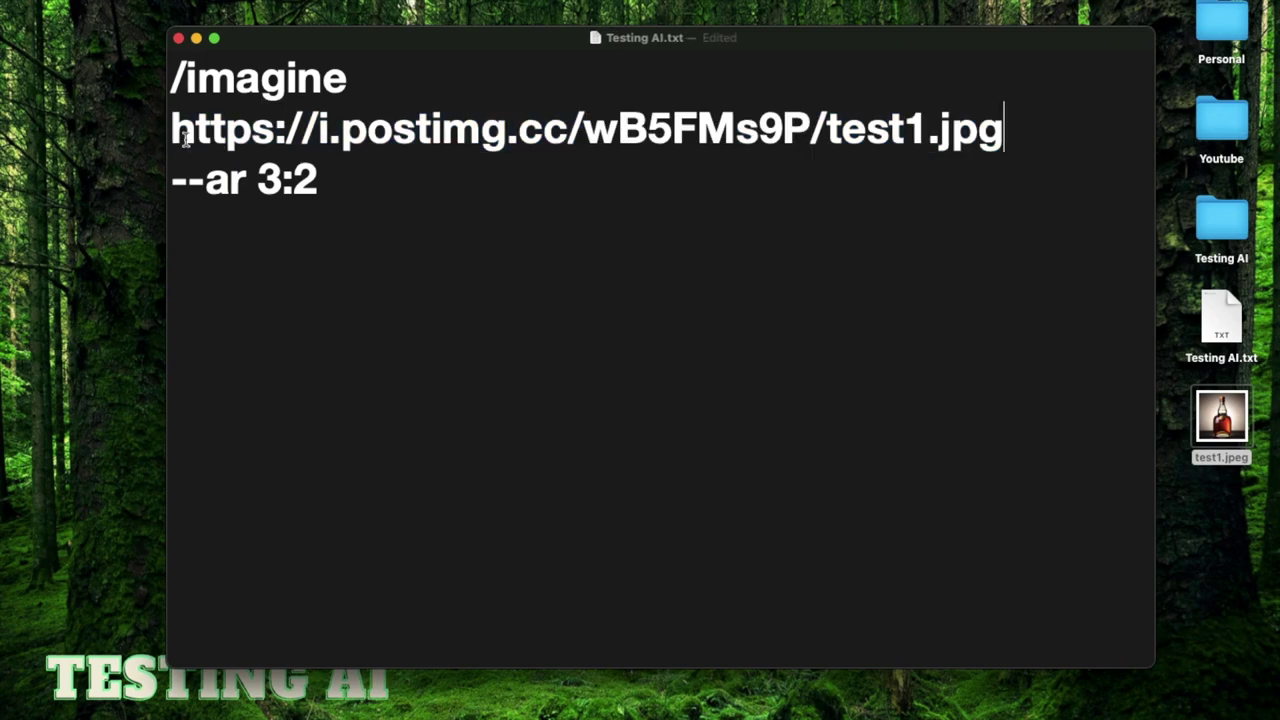
left_click(677, 231)
key("BackSpace")
left_click(1010, 132)
Add a 'brand name Zuki' line after the URL and select the four-line prompt
key("Return")
type("bran")
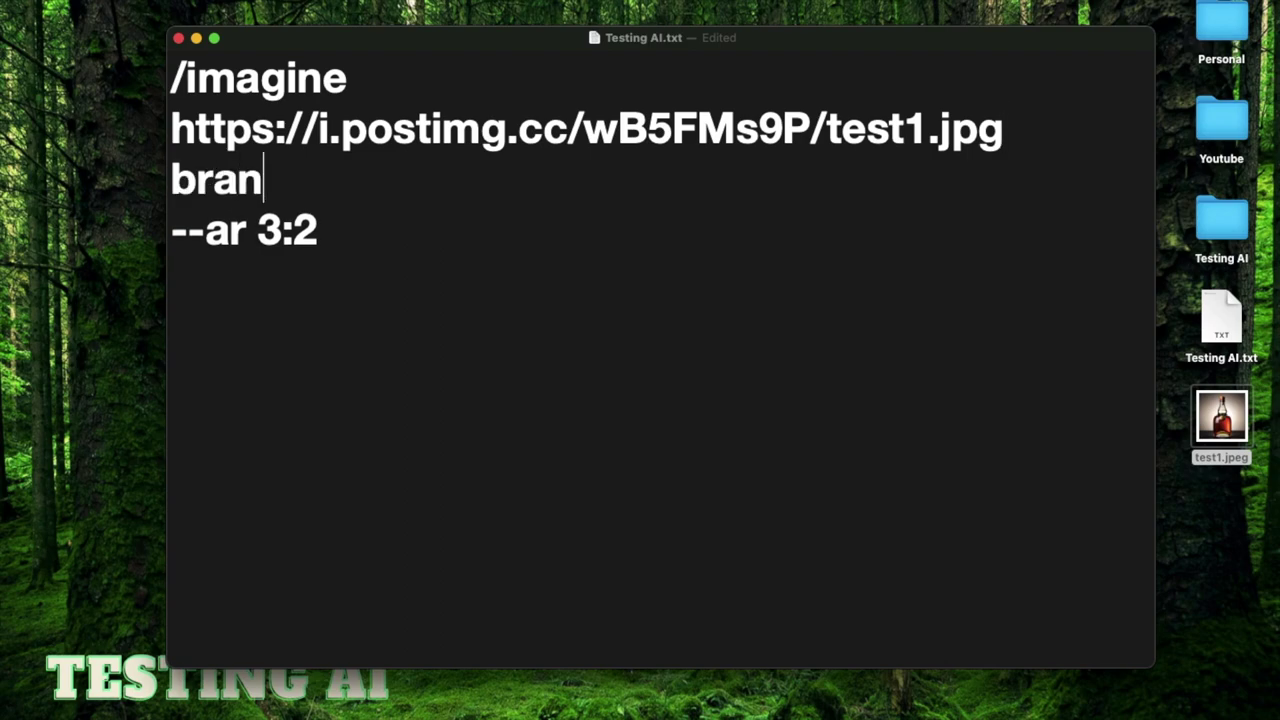
type("d name Zuki")
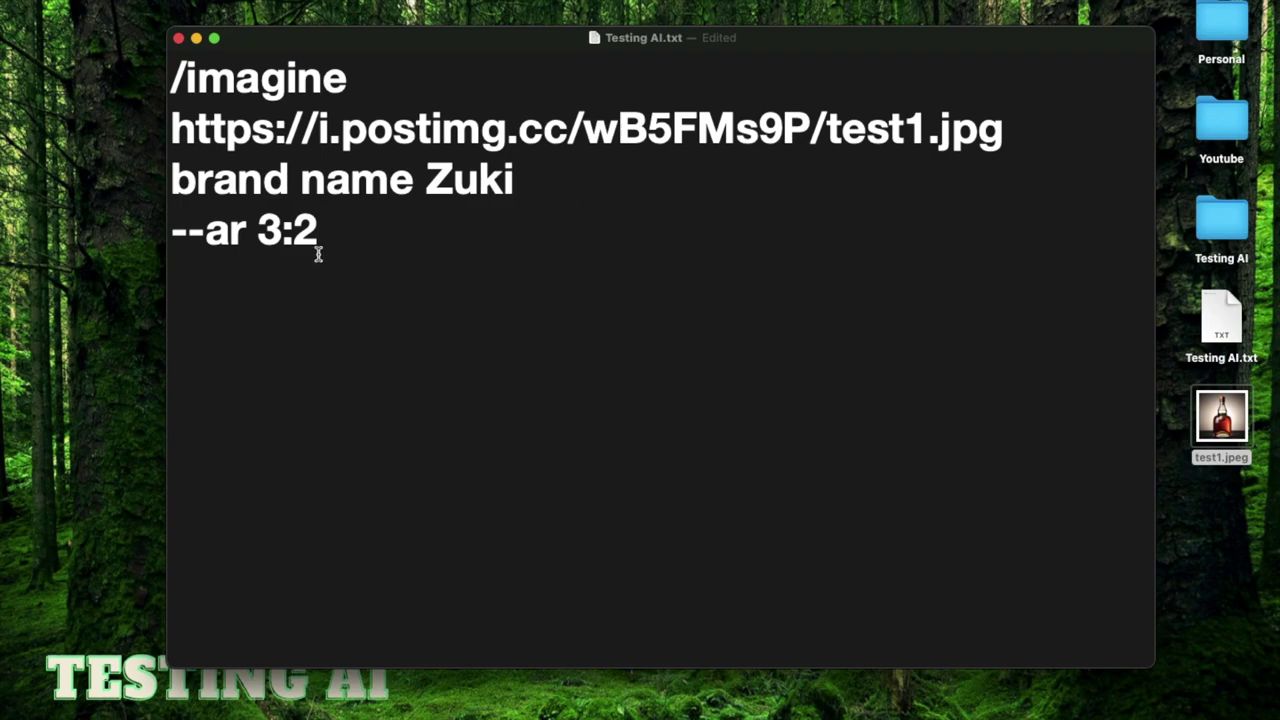
left_click(388, 238)
left_click_drag(388, 238, 172, 80)
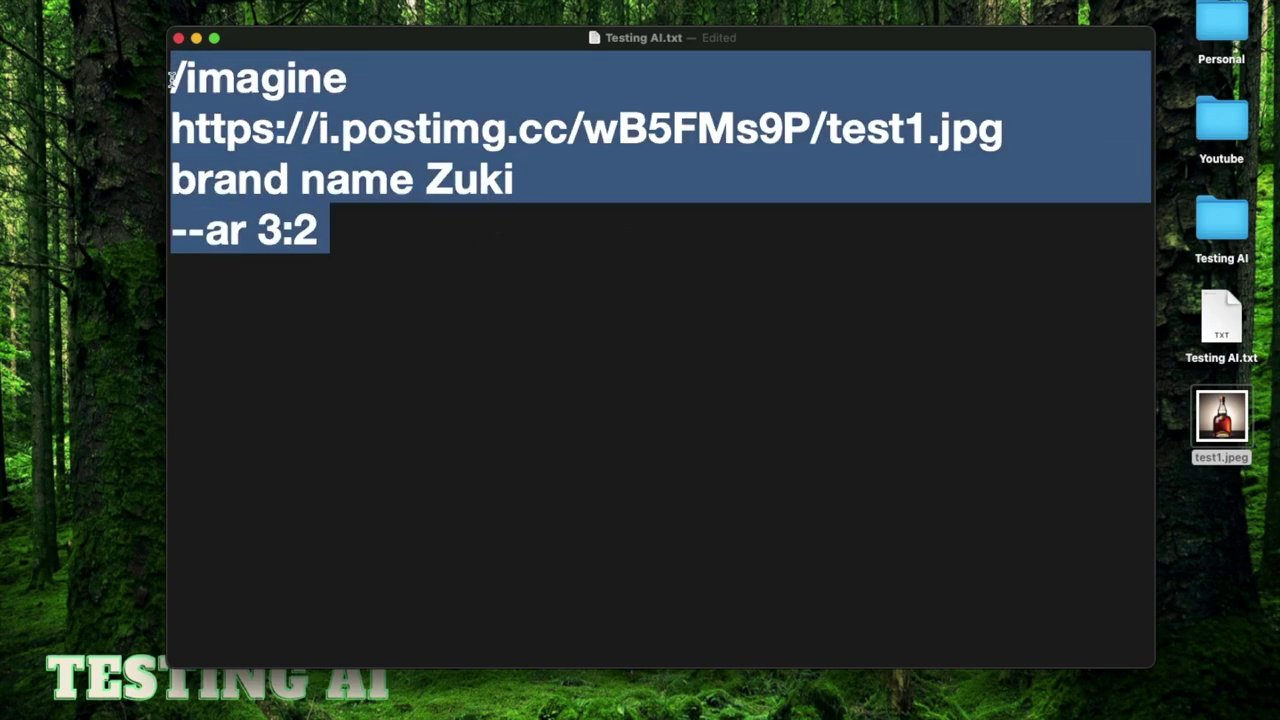
Paste the test1-link, brand name Zuki, --ar 3:2 prompt as an /imagine command and send it
key("ctrl+Left")
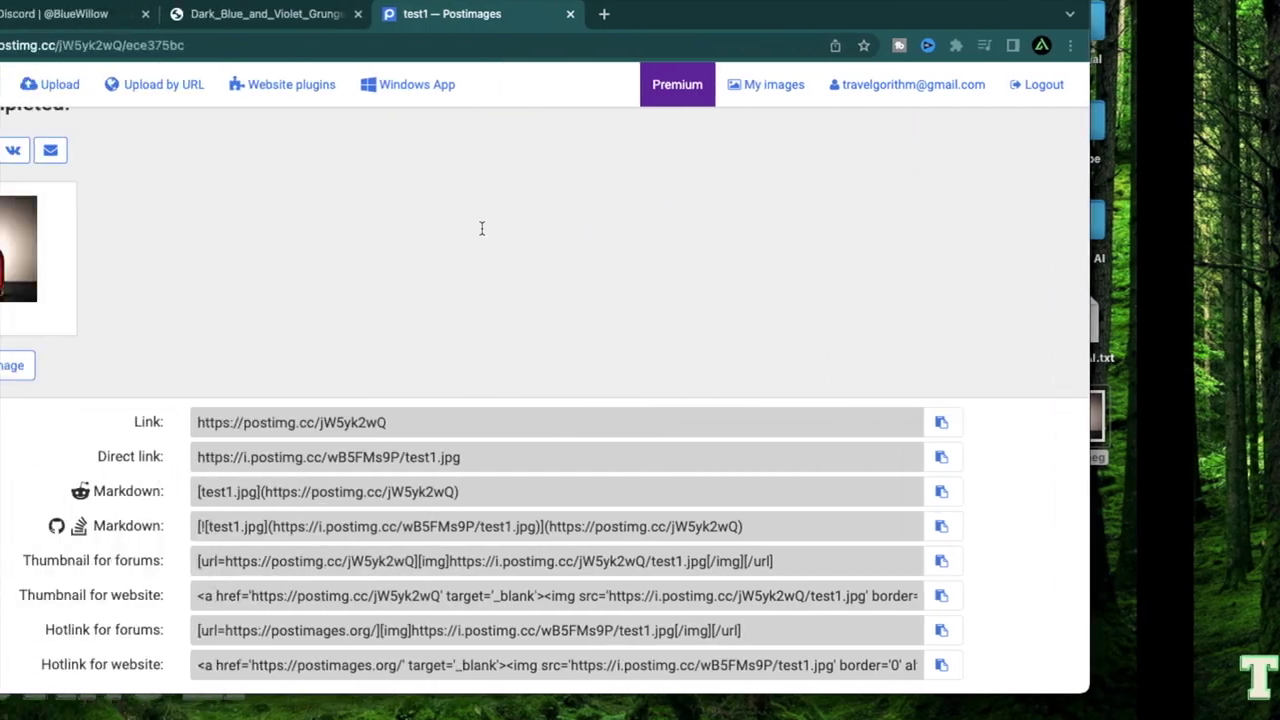
left_click(220, 14)
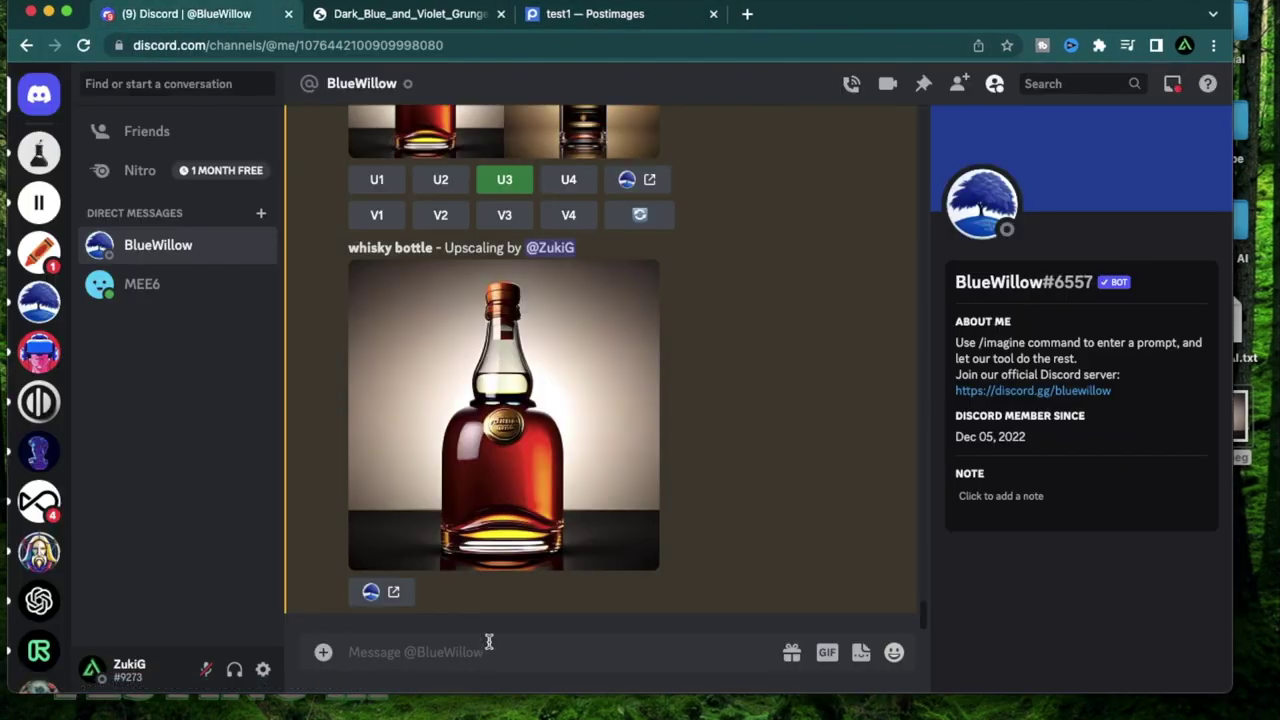
key("super+v")
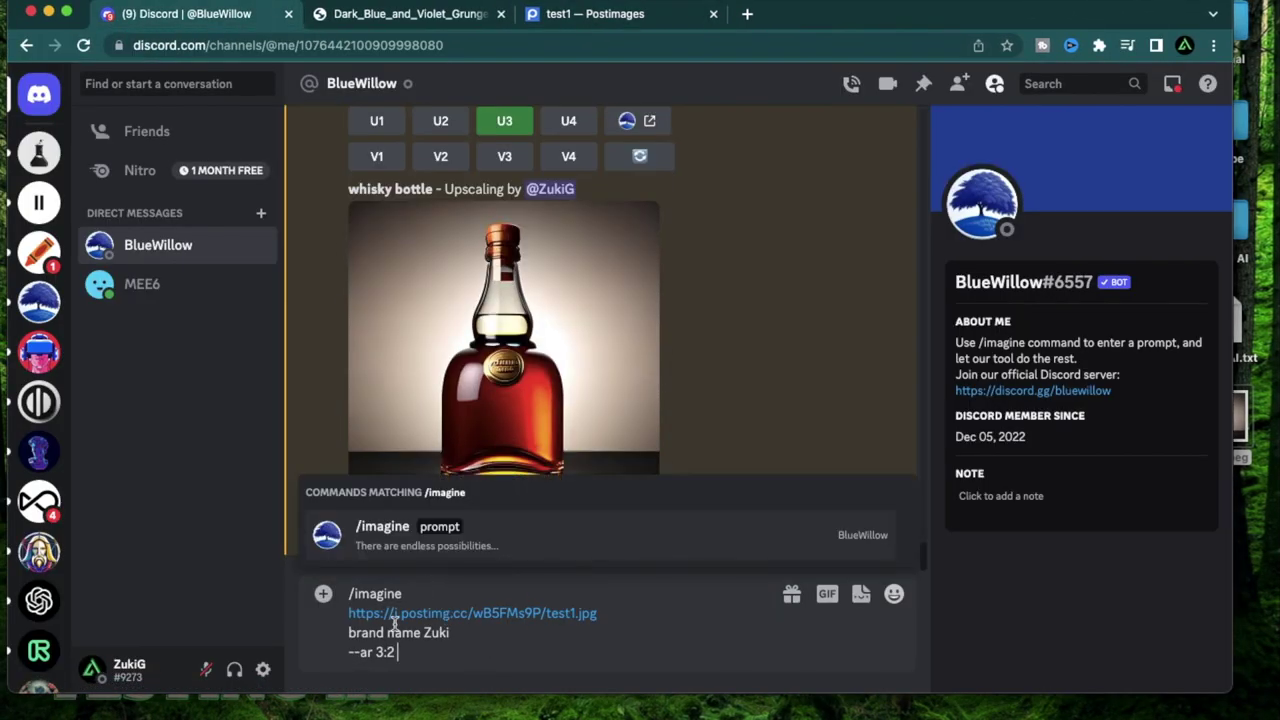
left_click(384, 540)
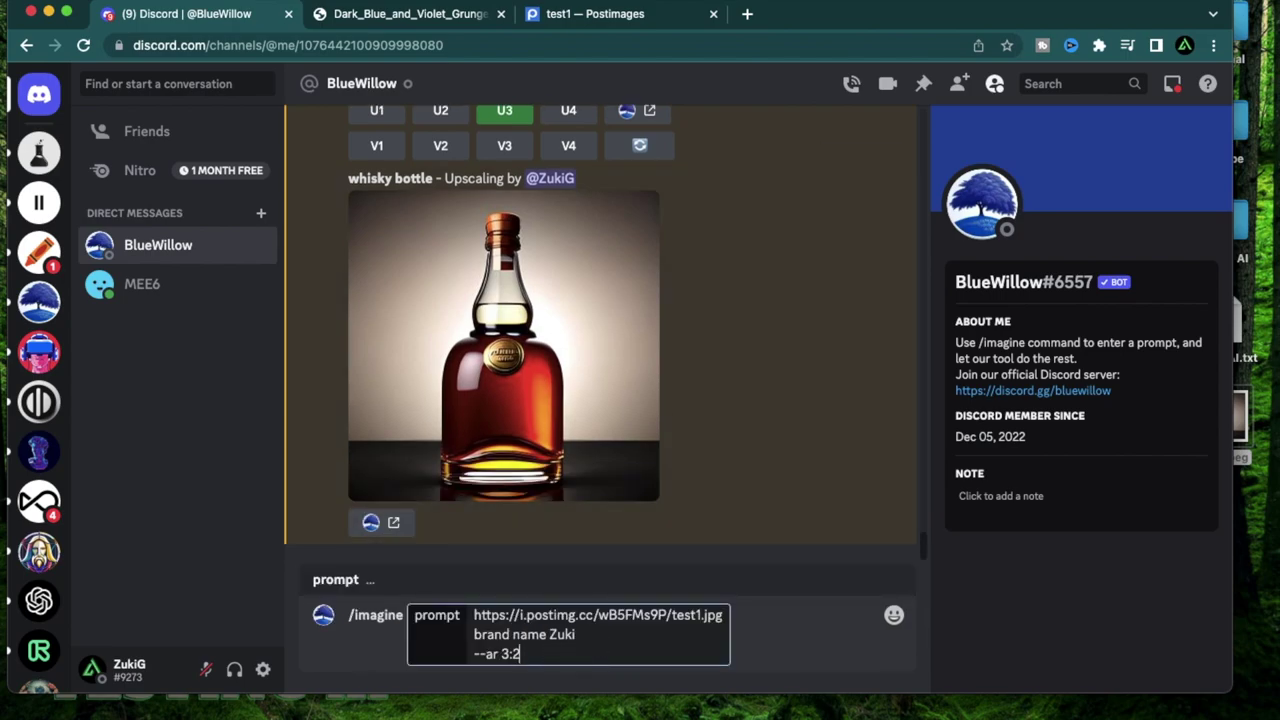
key("Return")
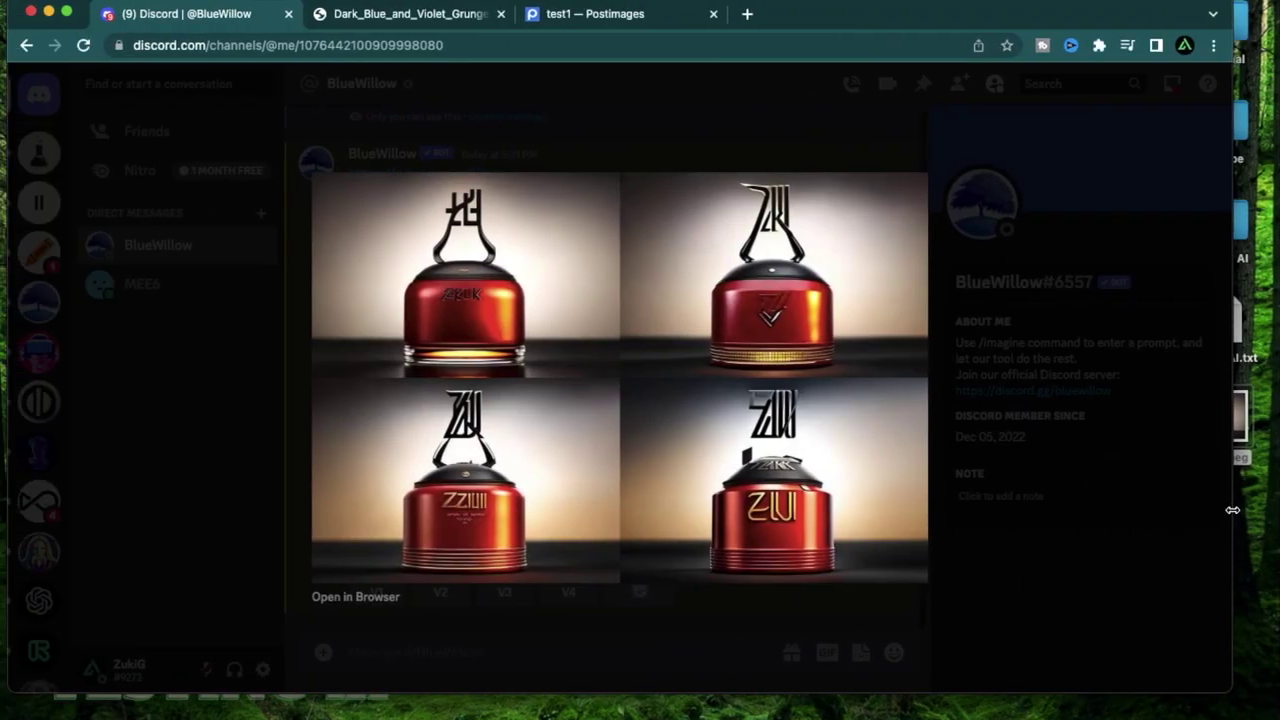
Preview the saved test1 file, then inspect the new Zuki bottle grid enlarged
left_click(1245, 465)
key("space")
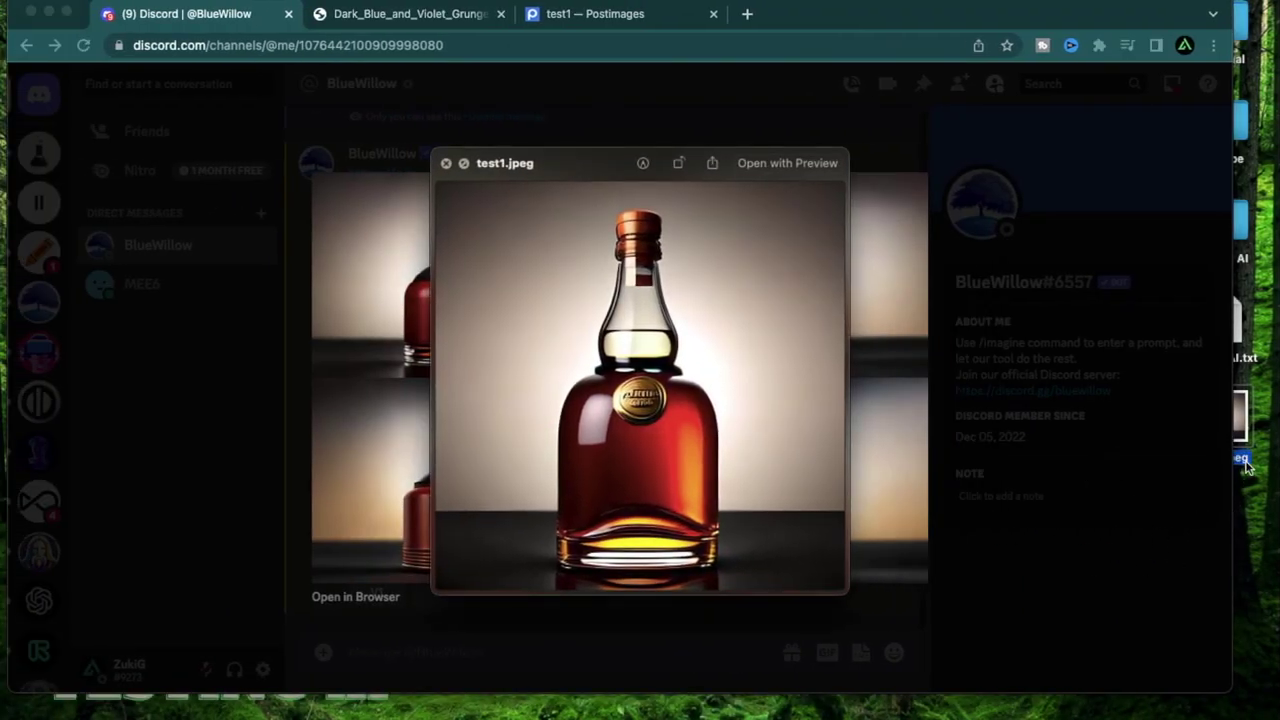
key("space")
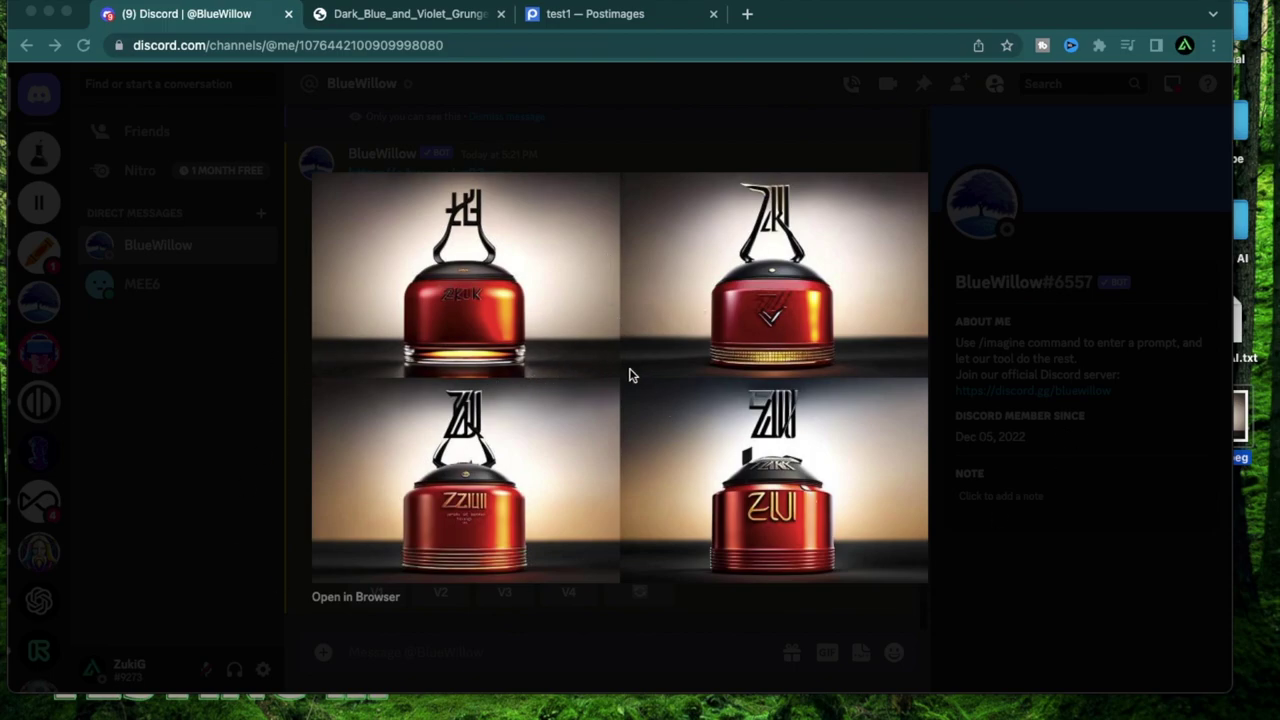
left_click(969, 498)
left_click(608, 457)
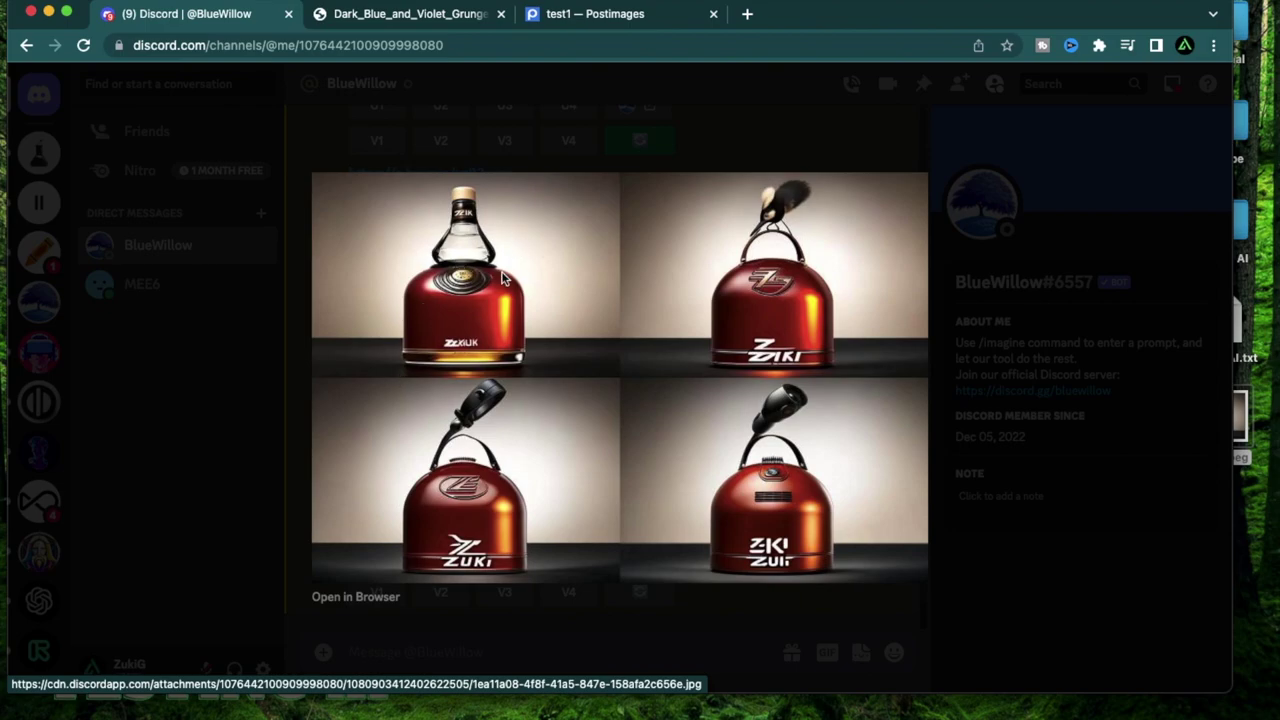
key("Escape")
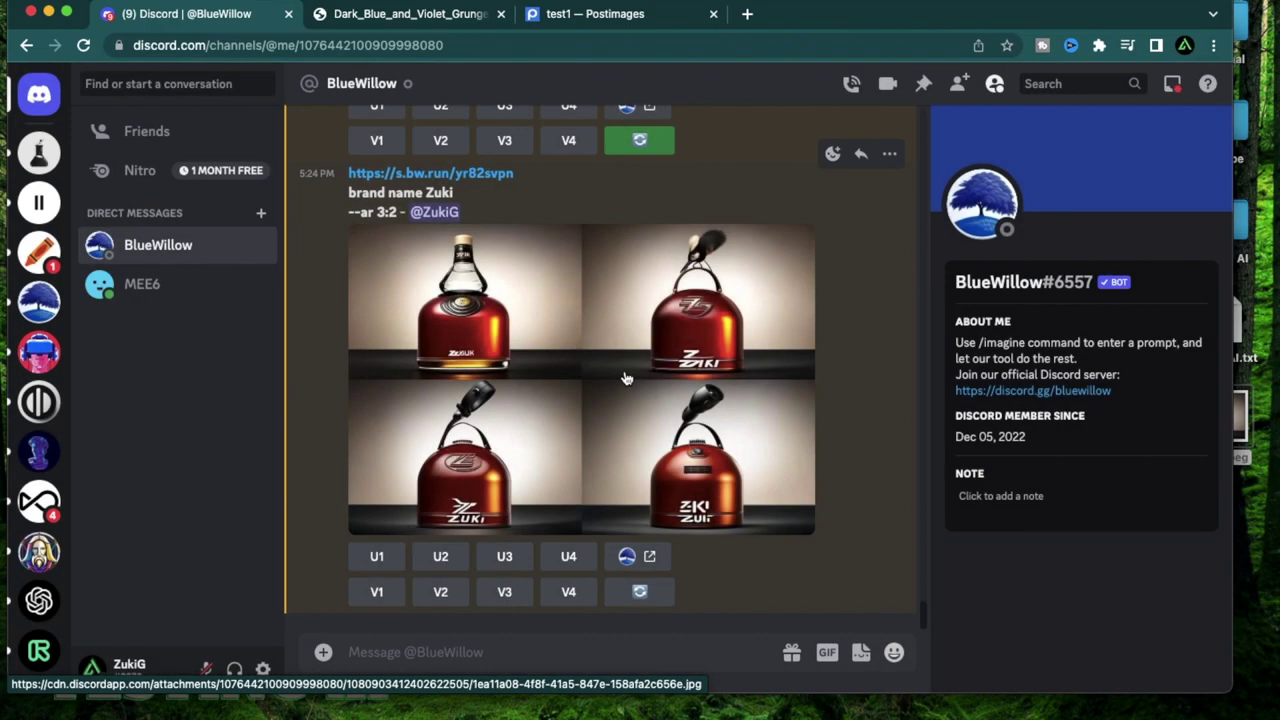
Upscale the first Zuki design (U1) and save it as test2
left_click(380, 556)
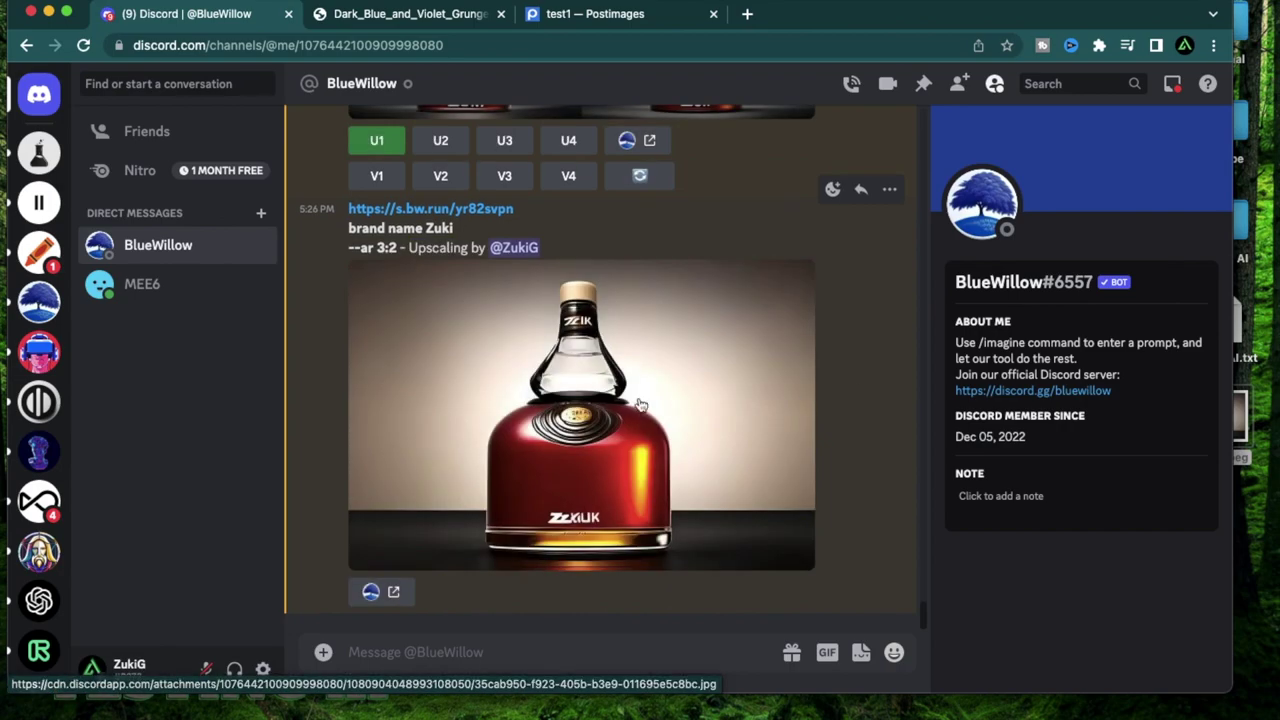
left_click(640, 404)
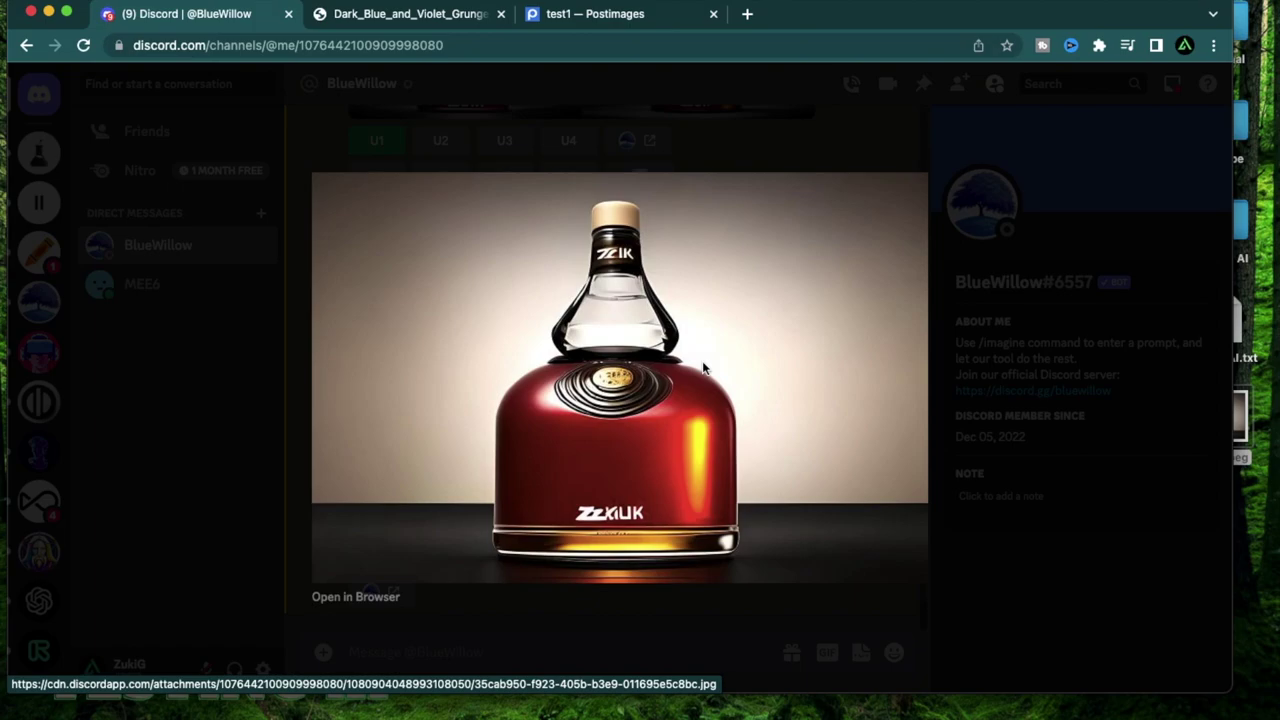
right_click(631, 319)
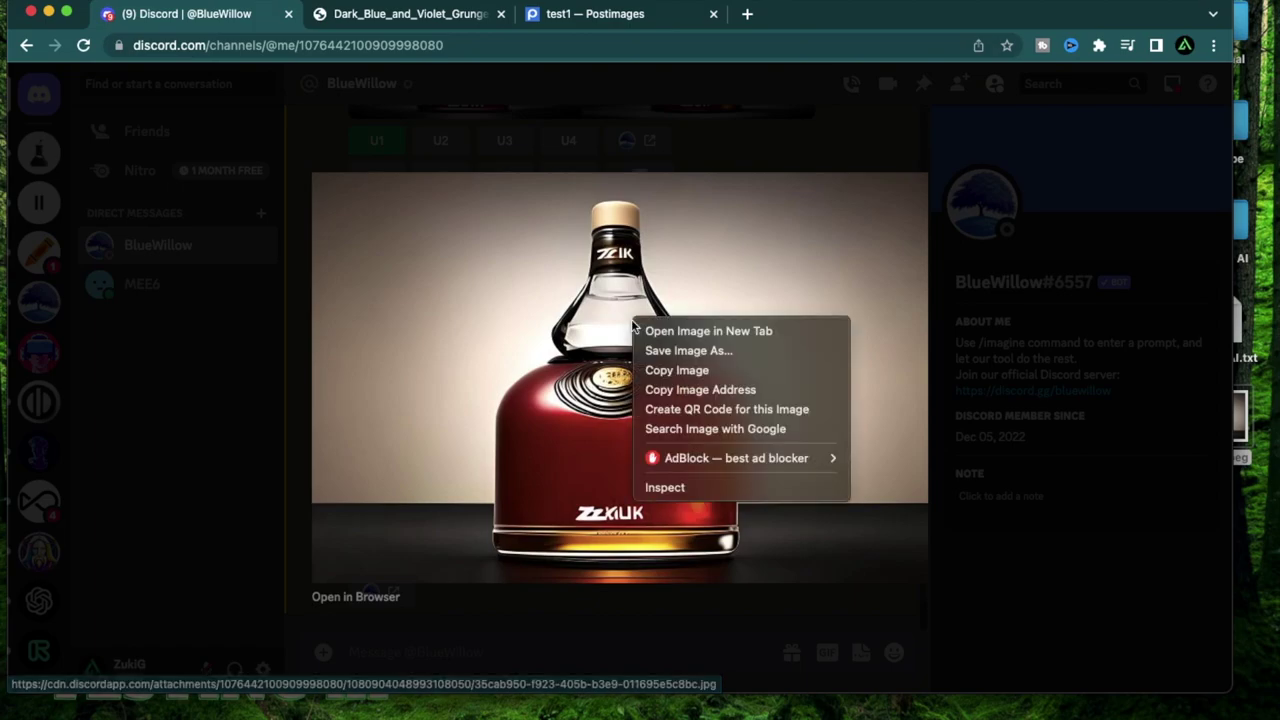
left_click(727, 369)
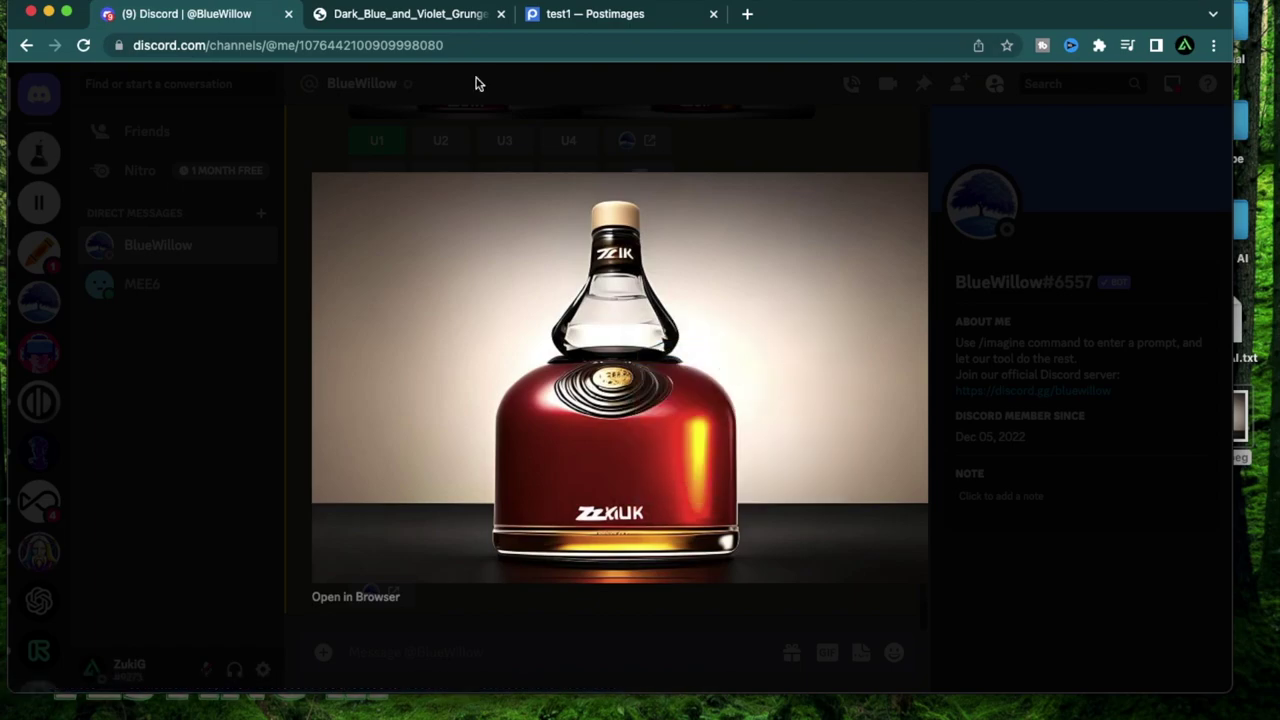
type("te")
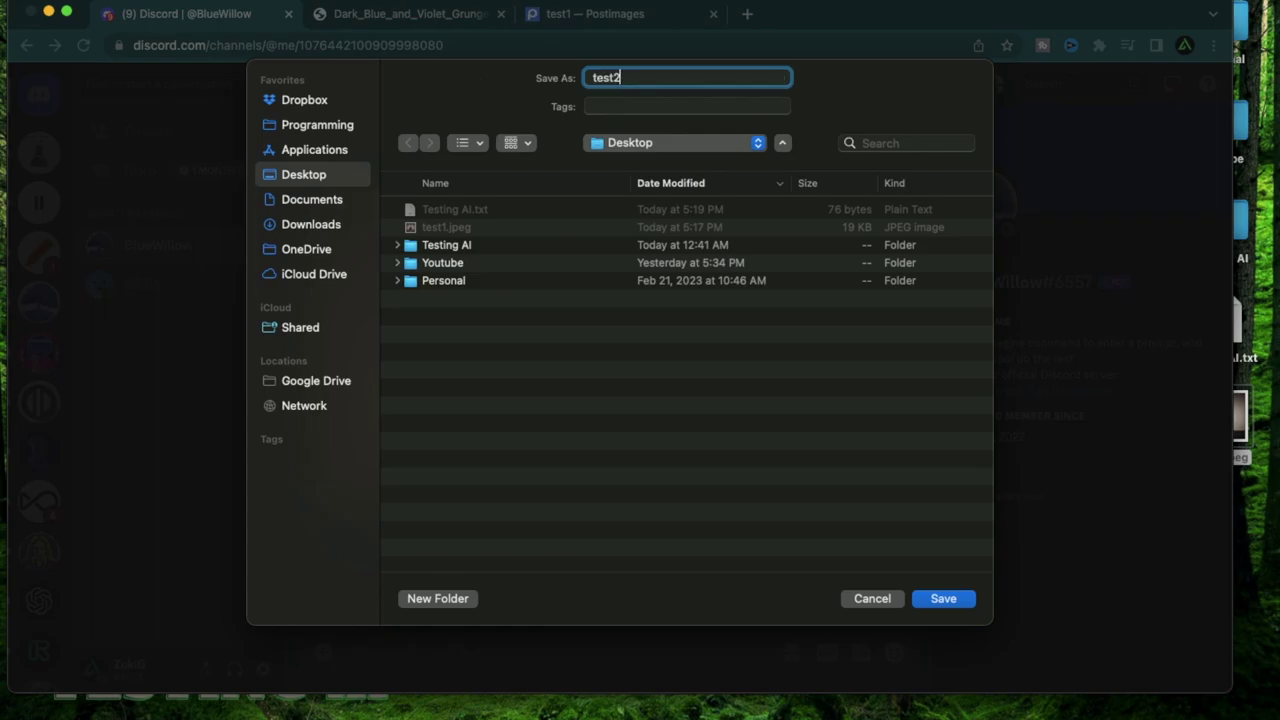
type("st2")
key("Return")
Upload test2 to Postimages and copy its direct link
left_click(646, 18)
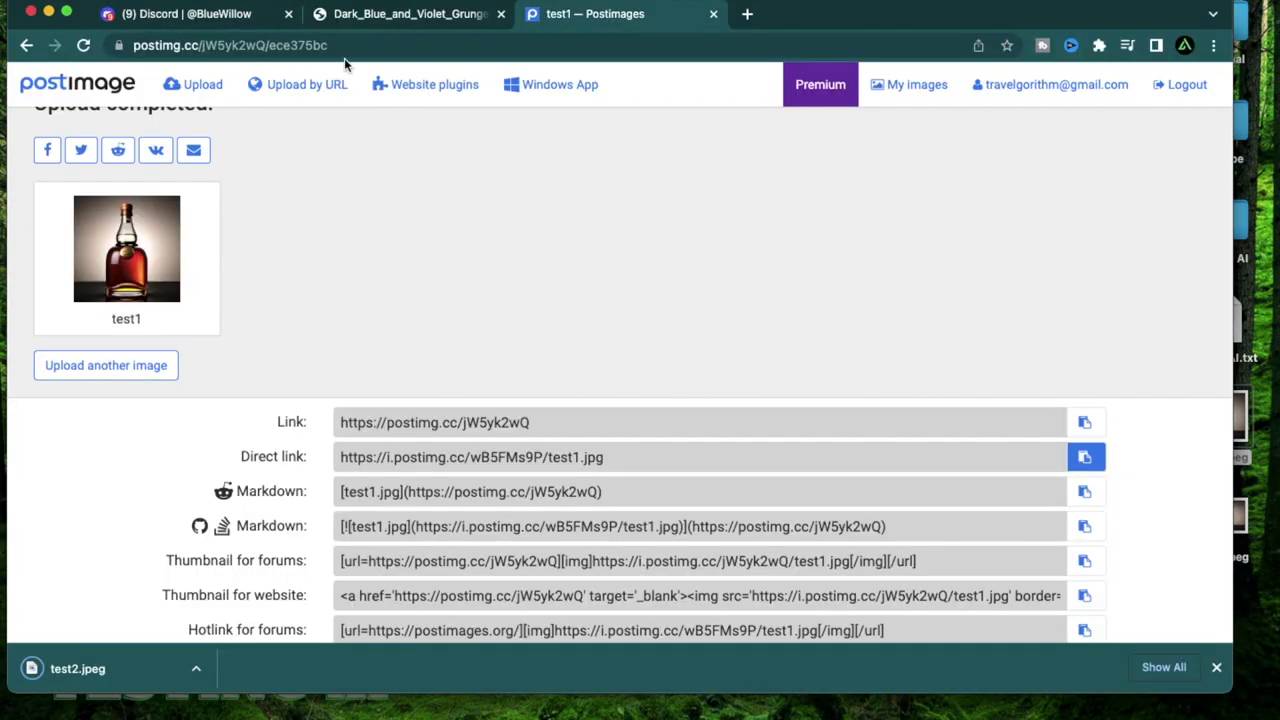
left_click(84, 90)
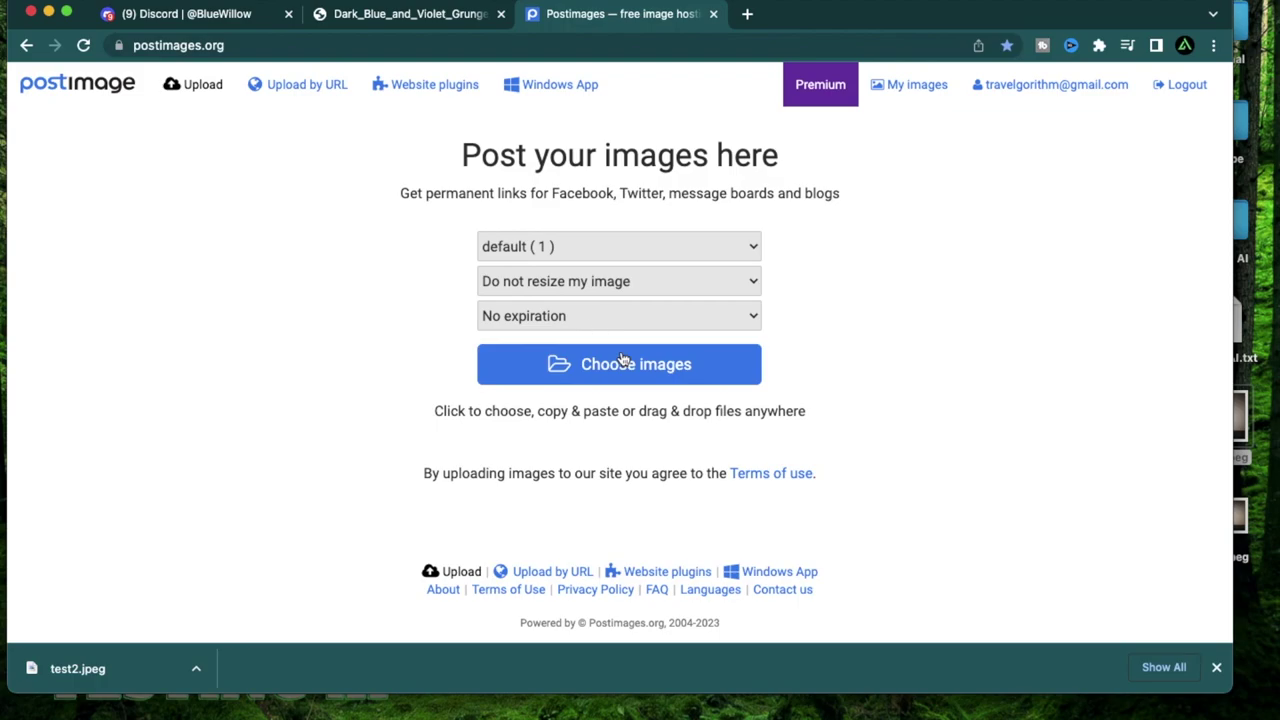
left_click(623, 360)
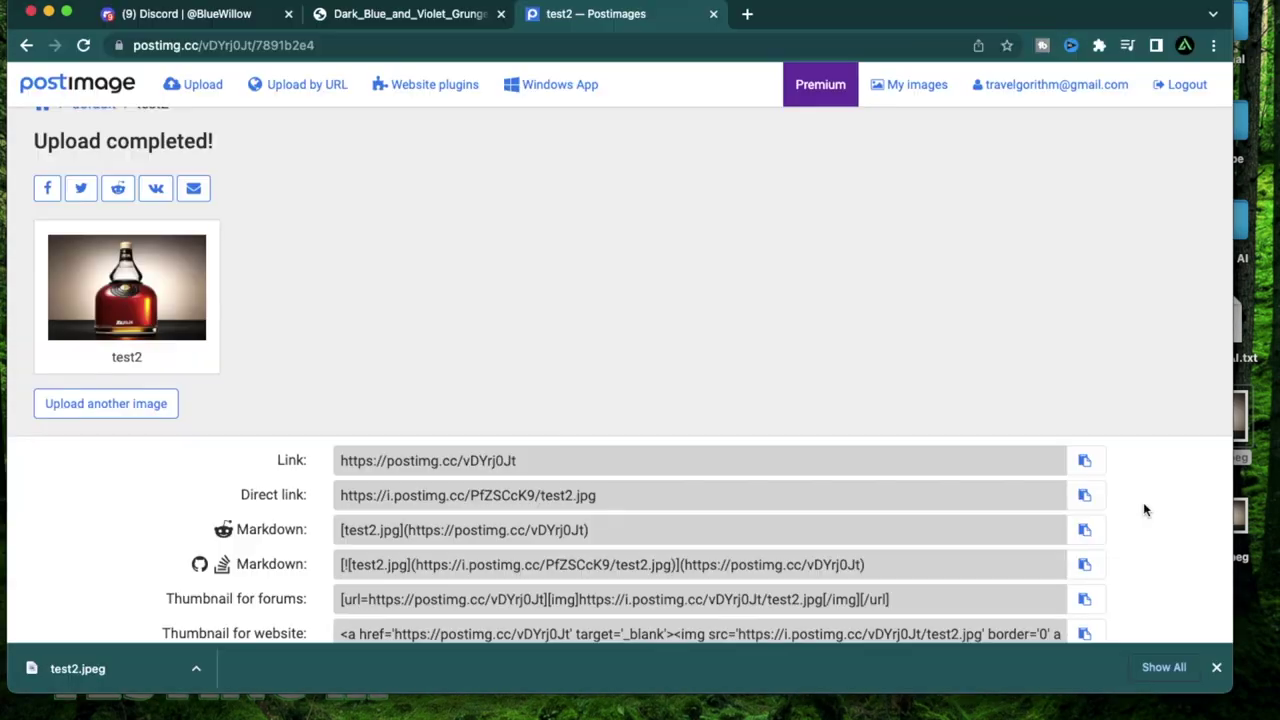
left_click(1087, 496)
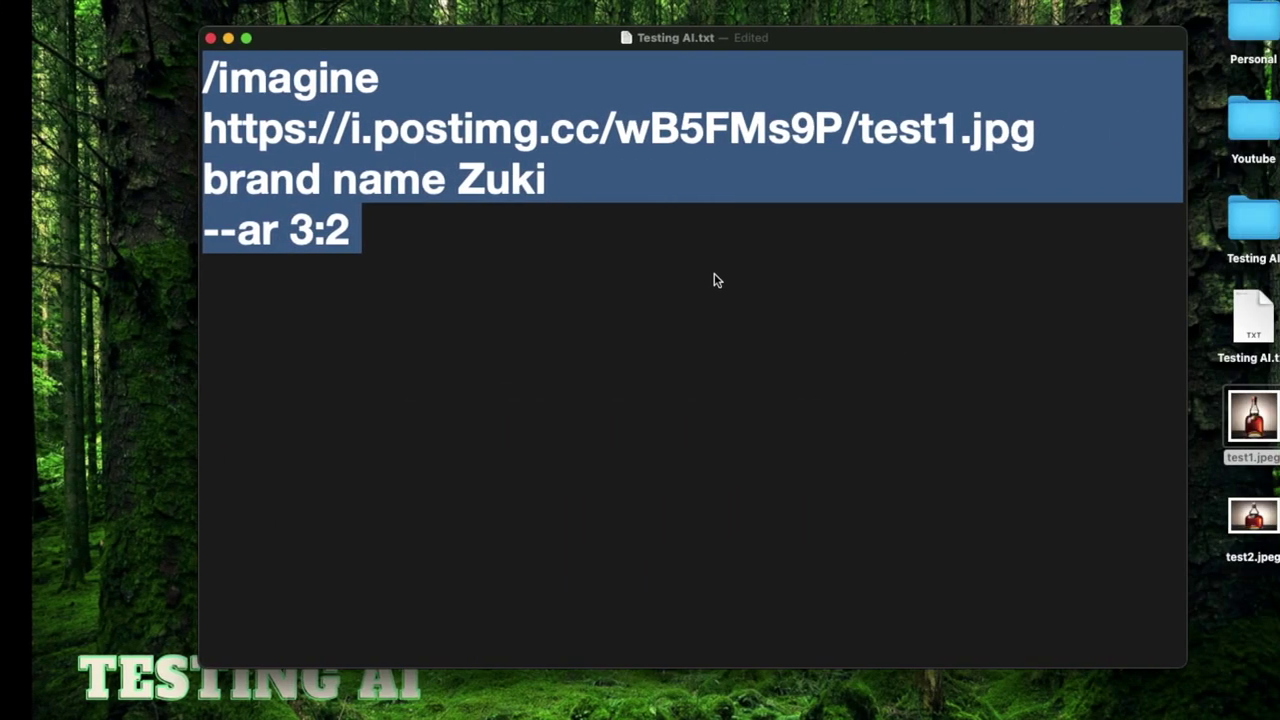
Replace the test1 link in the prompt note with the test2 direct link
left_click(975, 180)
left_click_drag(1012, 128, 170, 128)
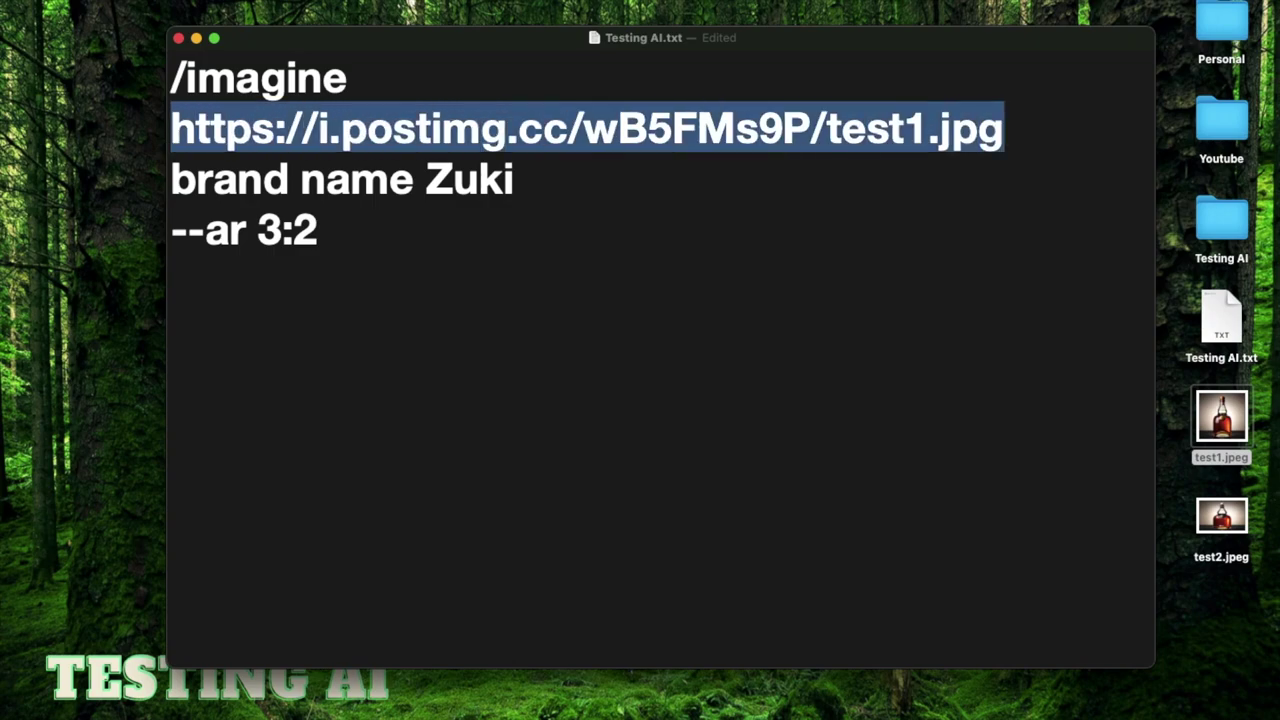
key("cmd+v")
Add a comma after 'brand name Zuki', a new 'silver lid' line, and select the prompt
key("Down")
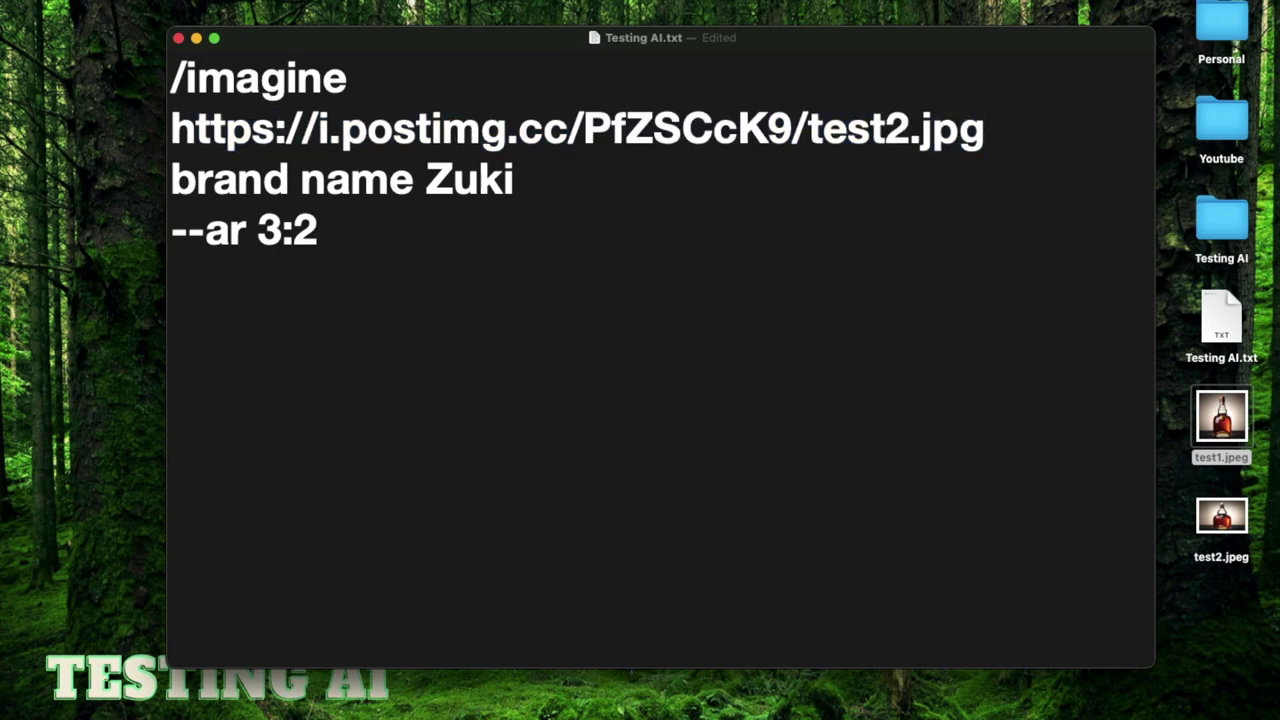
type(",")
key("Return")
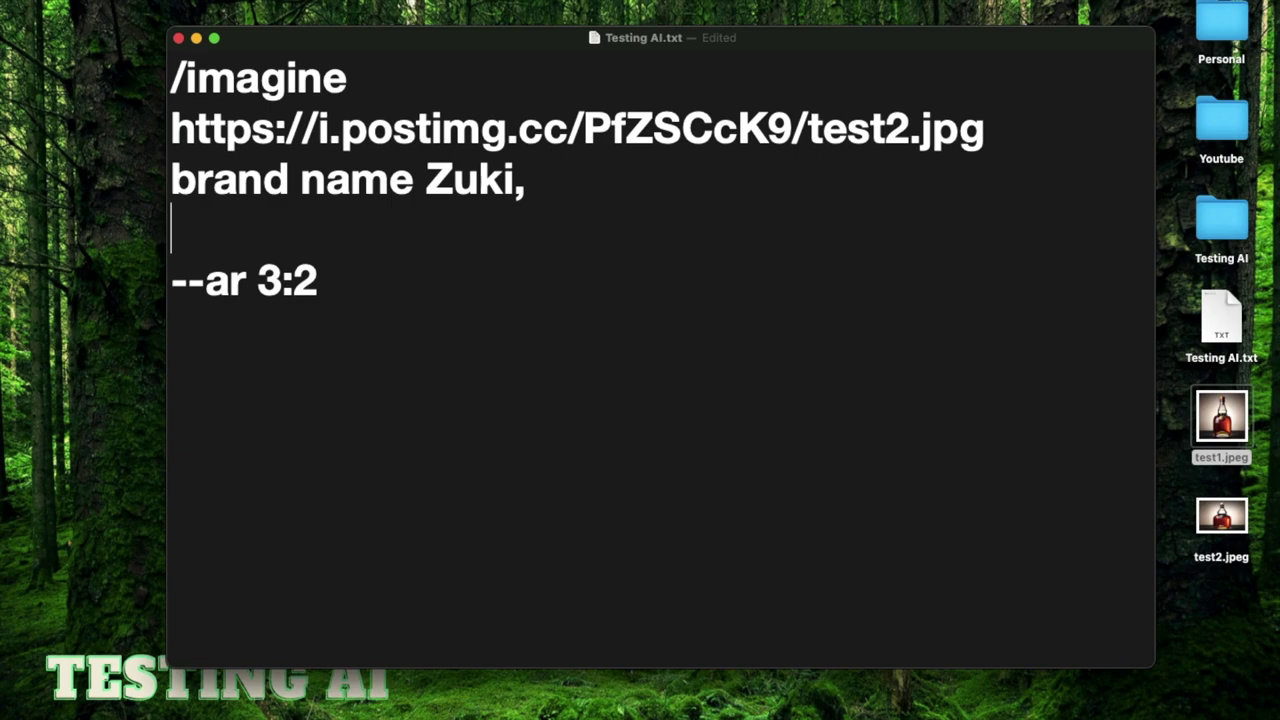
type("silvr")
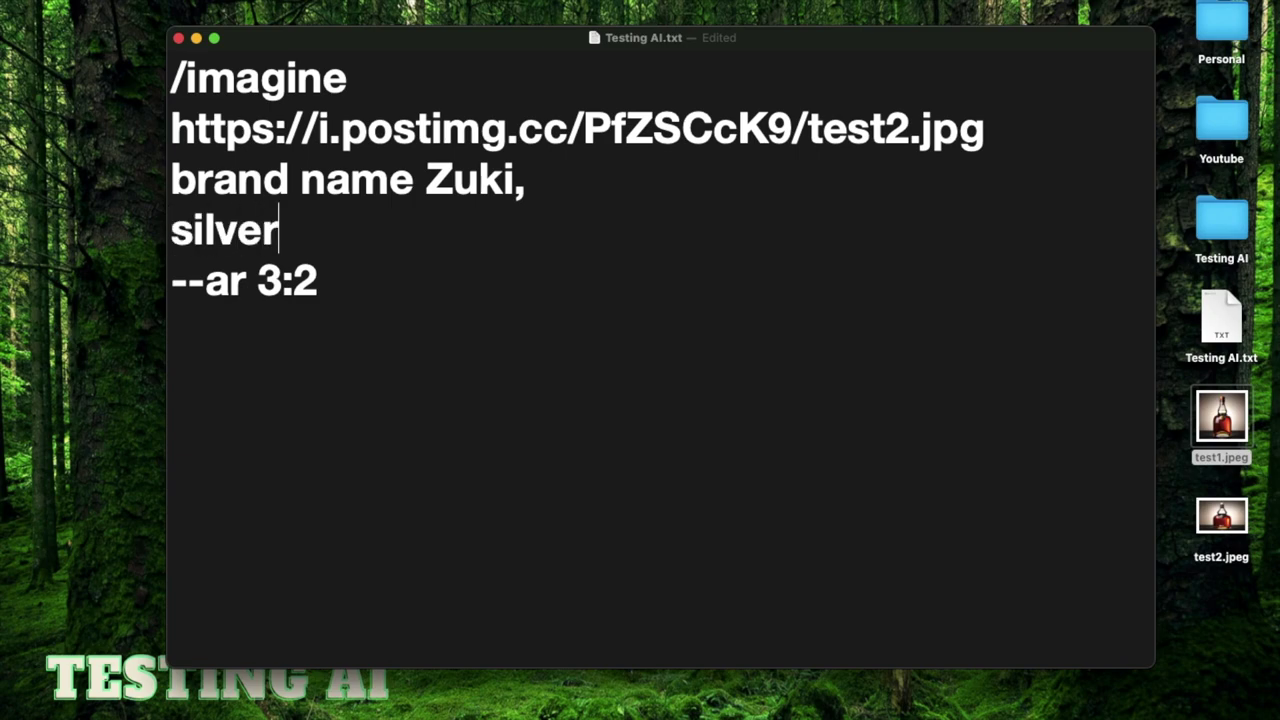
type("lid")
key("super+a")
Paste and send the silver-lid prompt to BlueWillow, then view the returned four-image grid
key("ctrl+Left")
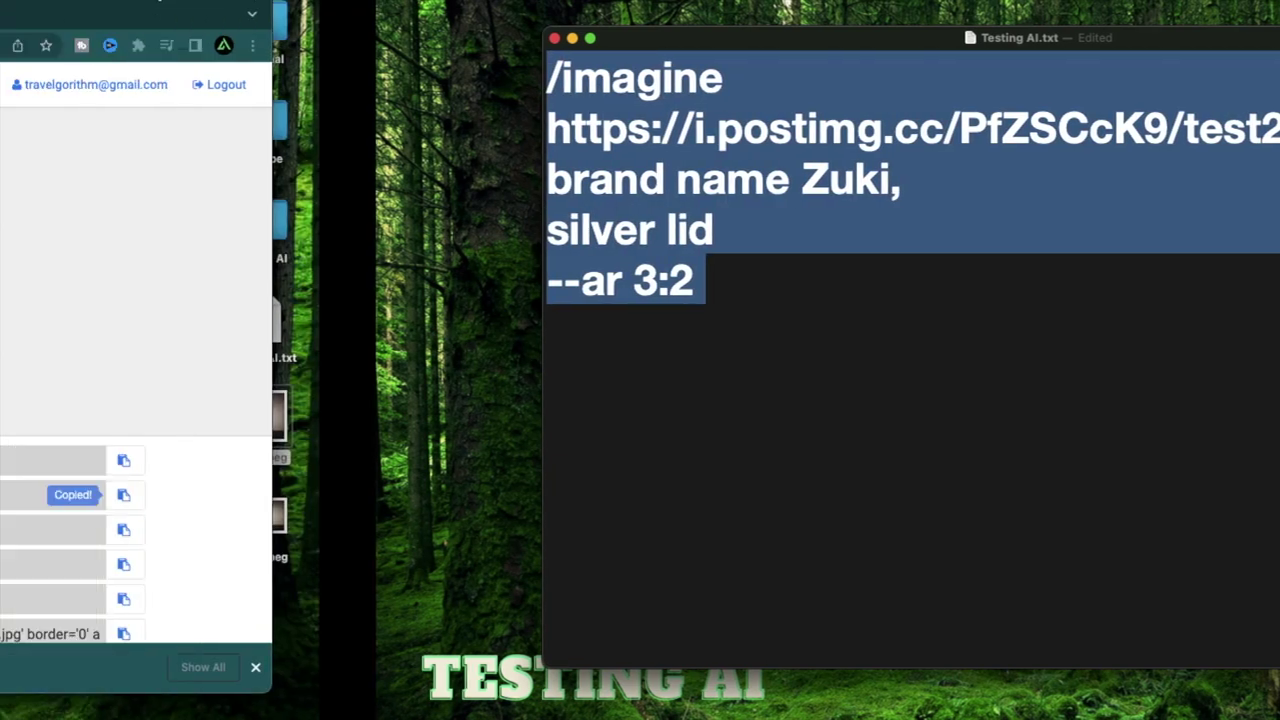
left_click(176, 14)
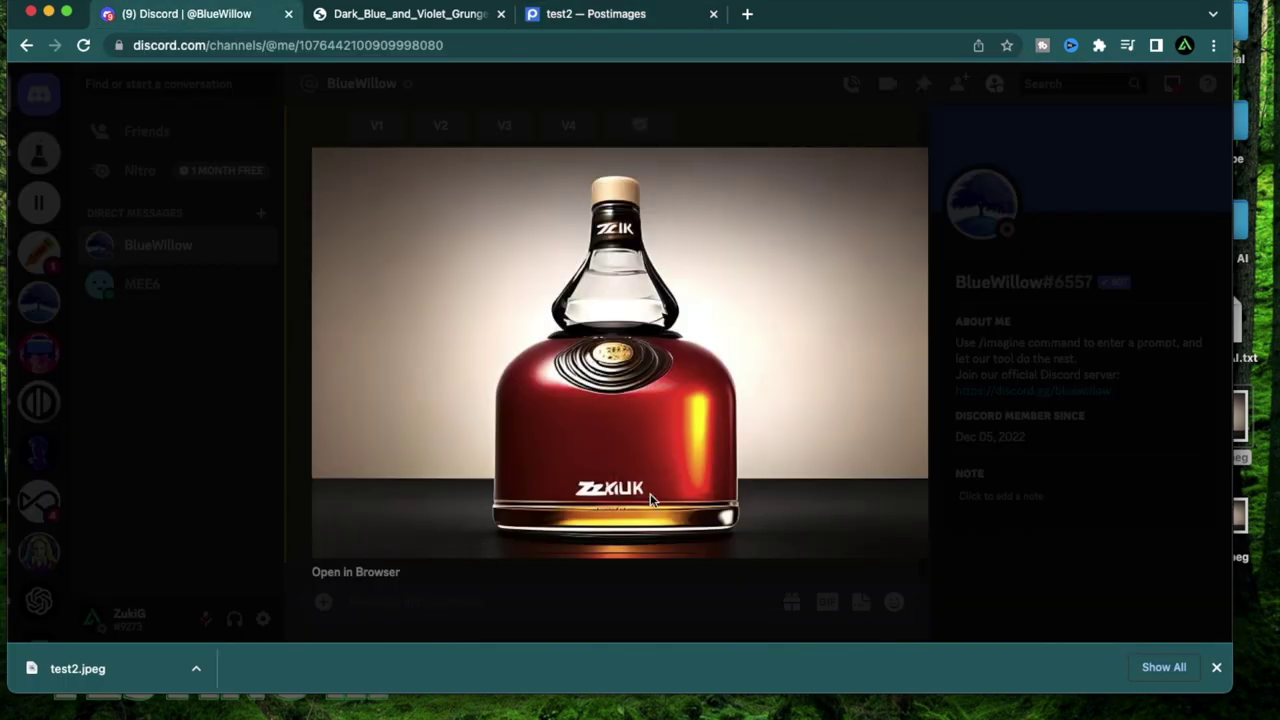
left_click(546, 603)
key("super+v")
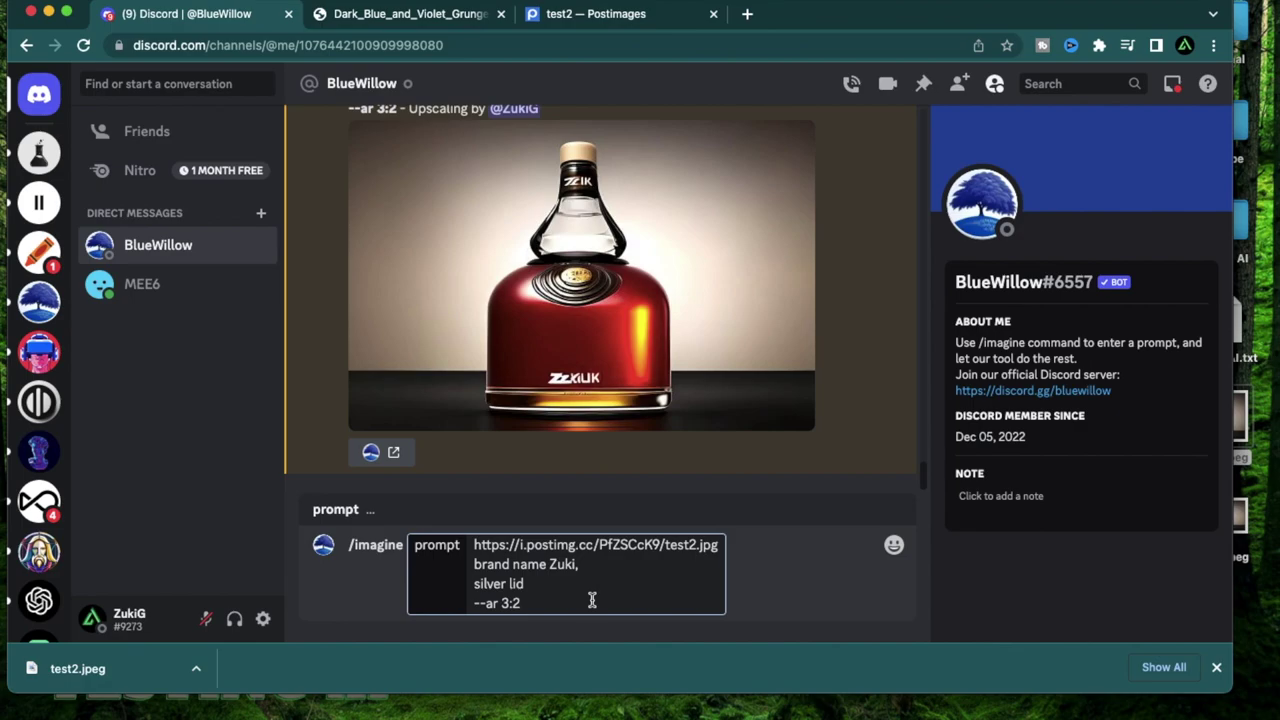
key("Return")
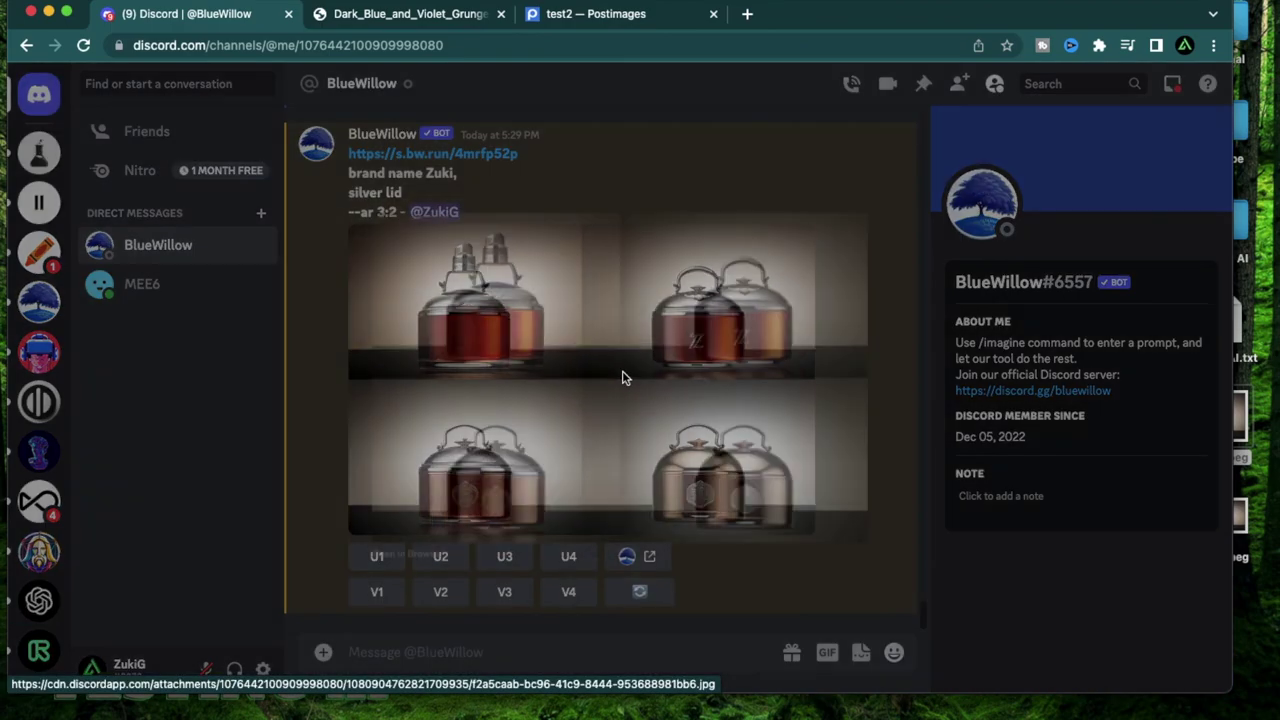
left_click(623, 374)
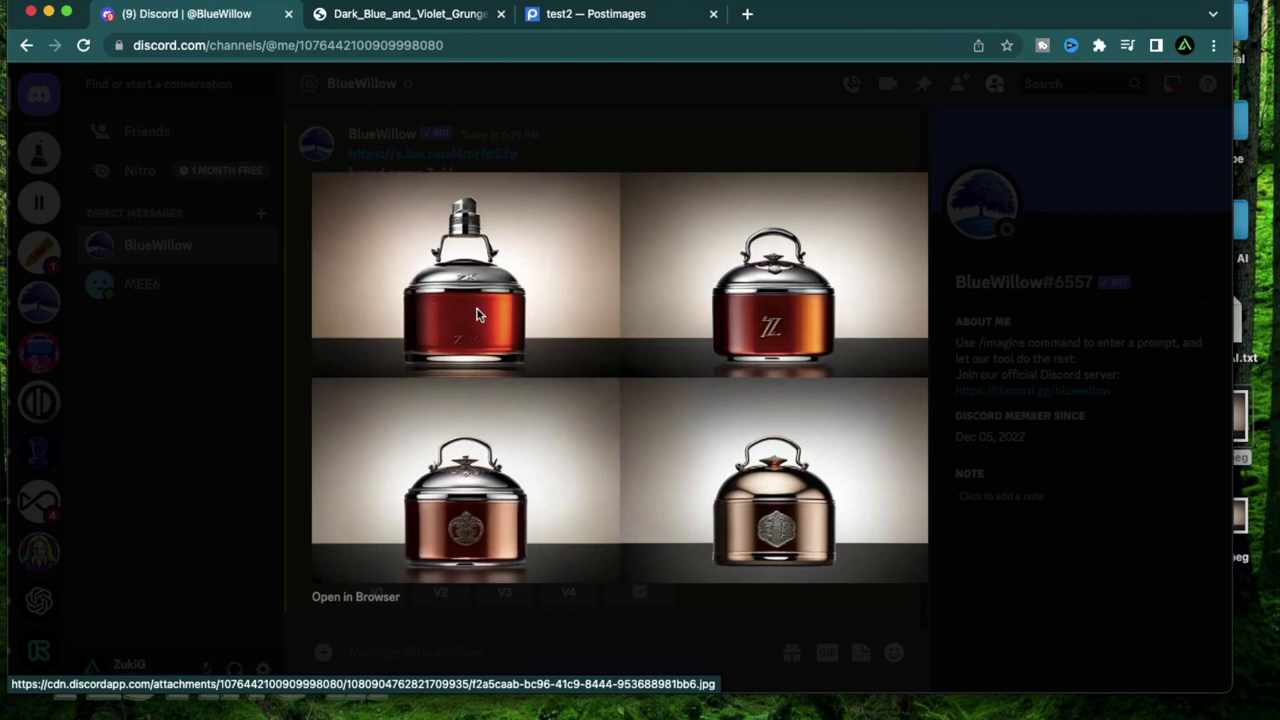
key("Escape")
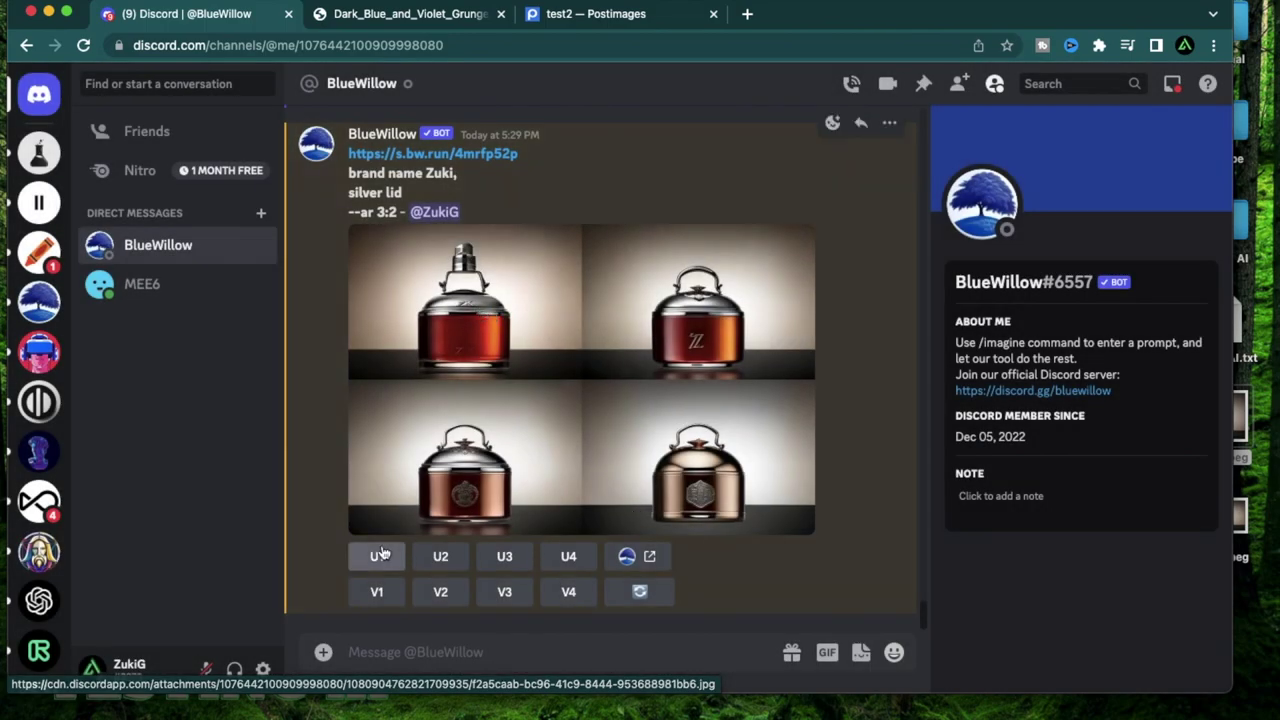
Enlarge the upscaled silver-lid bottle and save it as test3
left_click(674, 421)
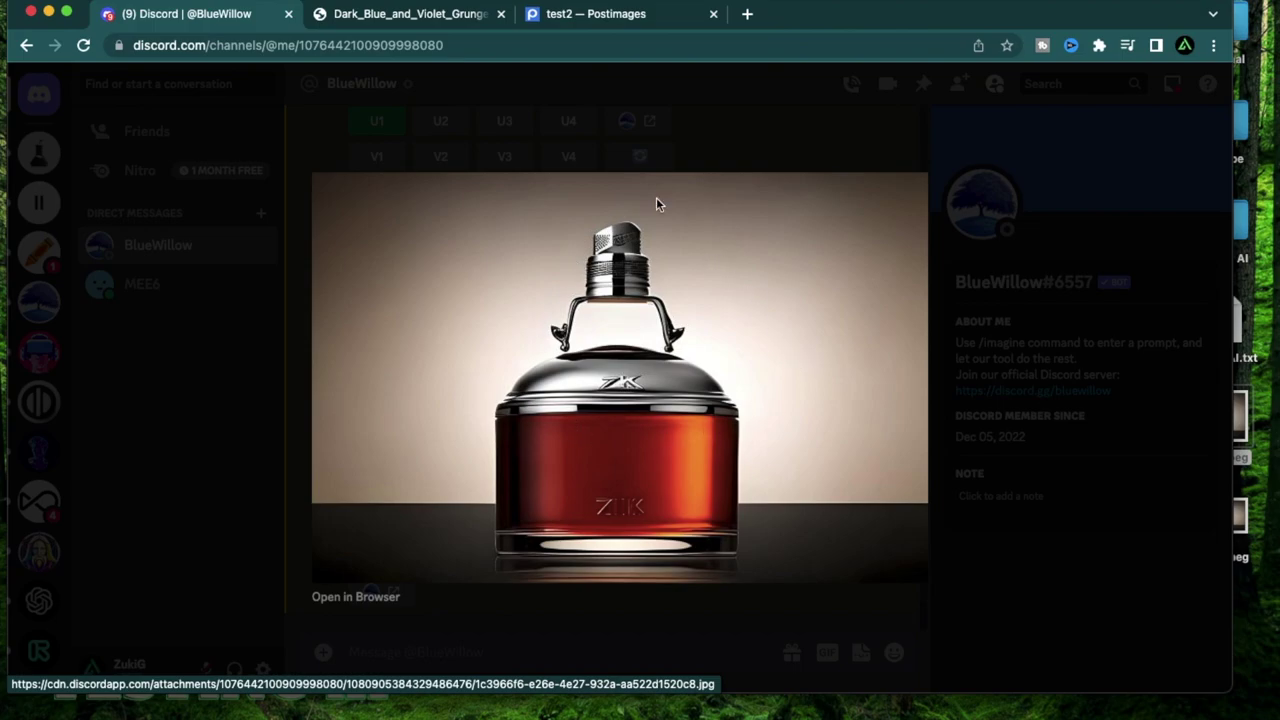
right_click(537, 325)
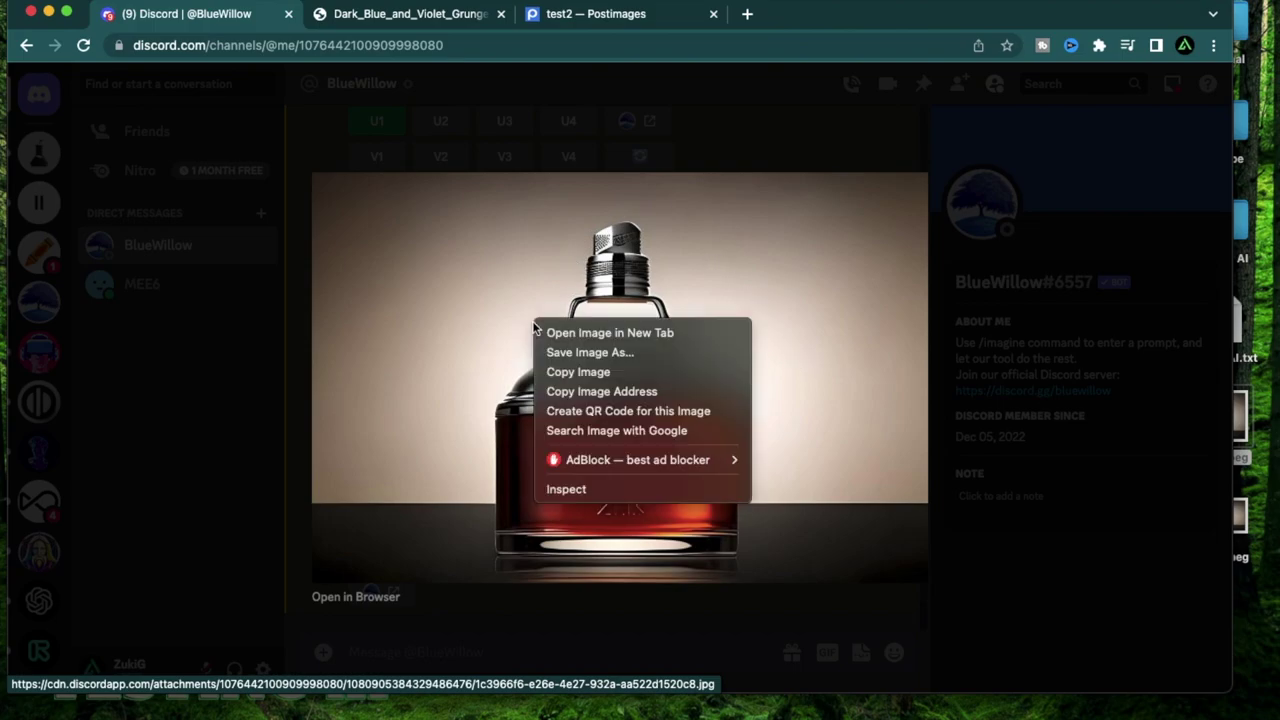
left_click(585, 353)
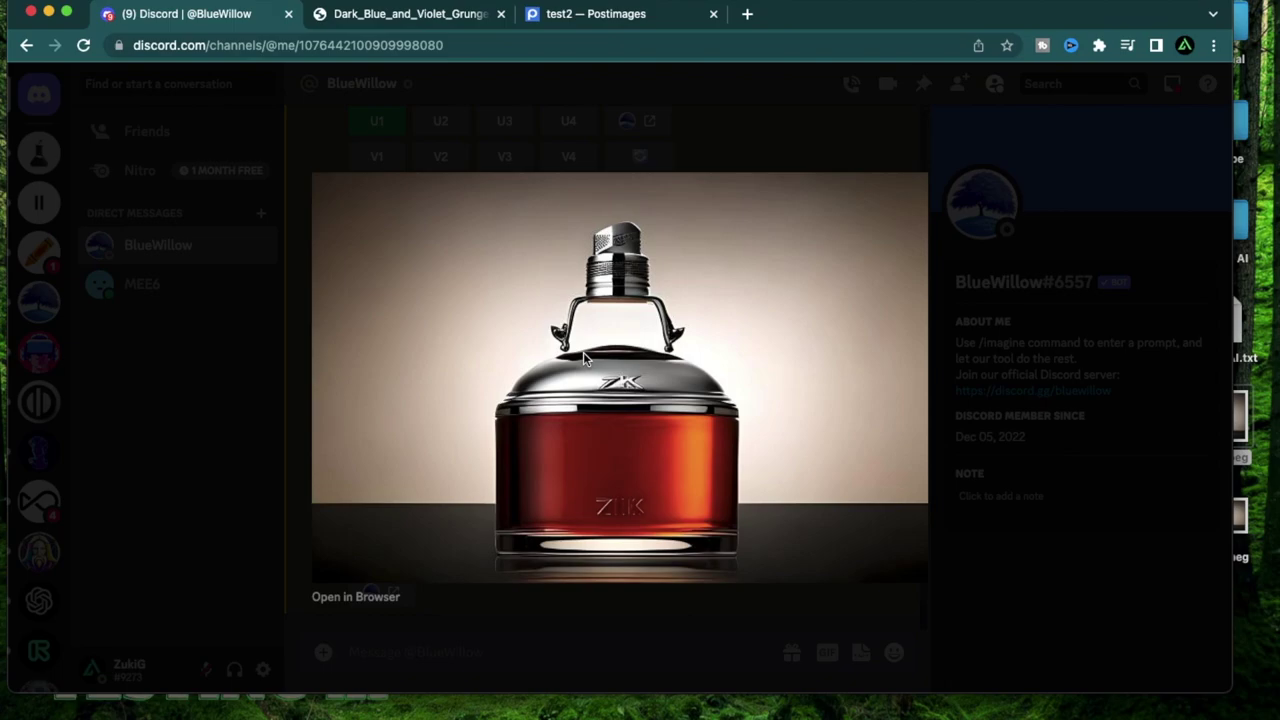
type("test3")
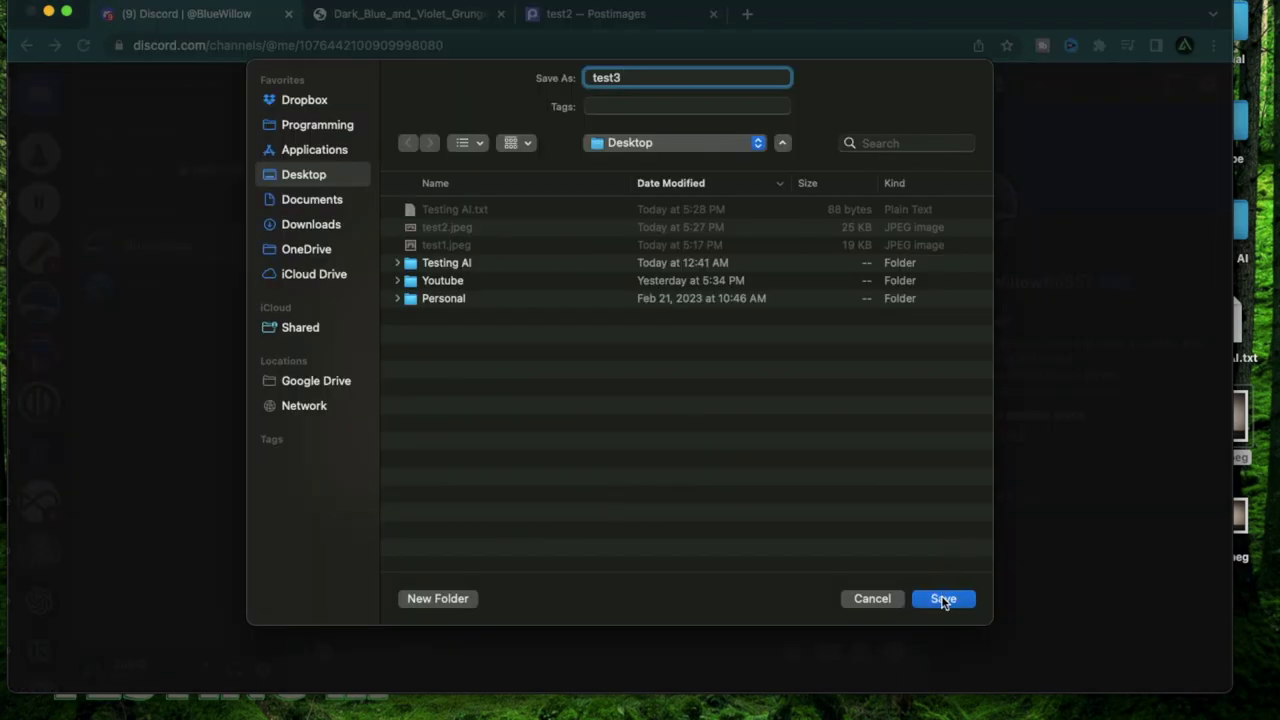
left_click(943, 599)
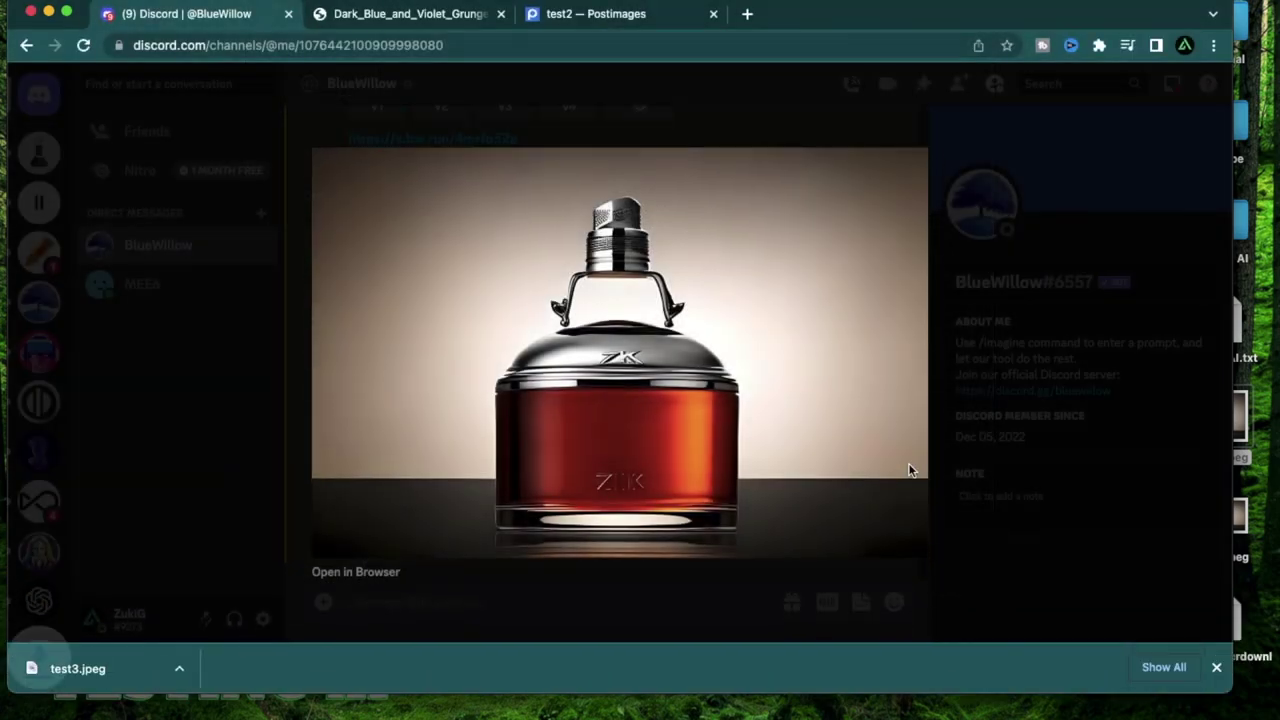
Upload test3 to Postimages and select its direct link
key("super+3")
left_click(631, 385)
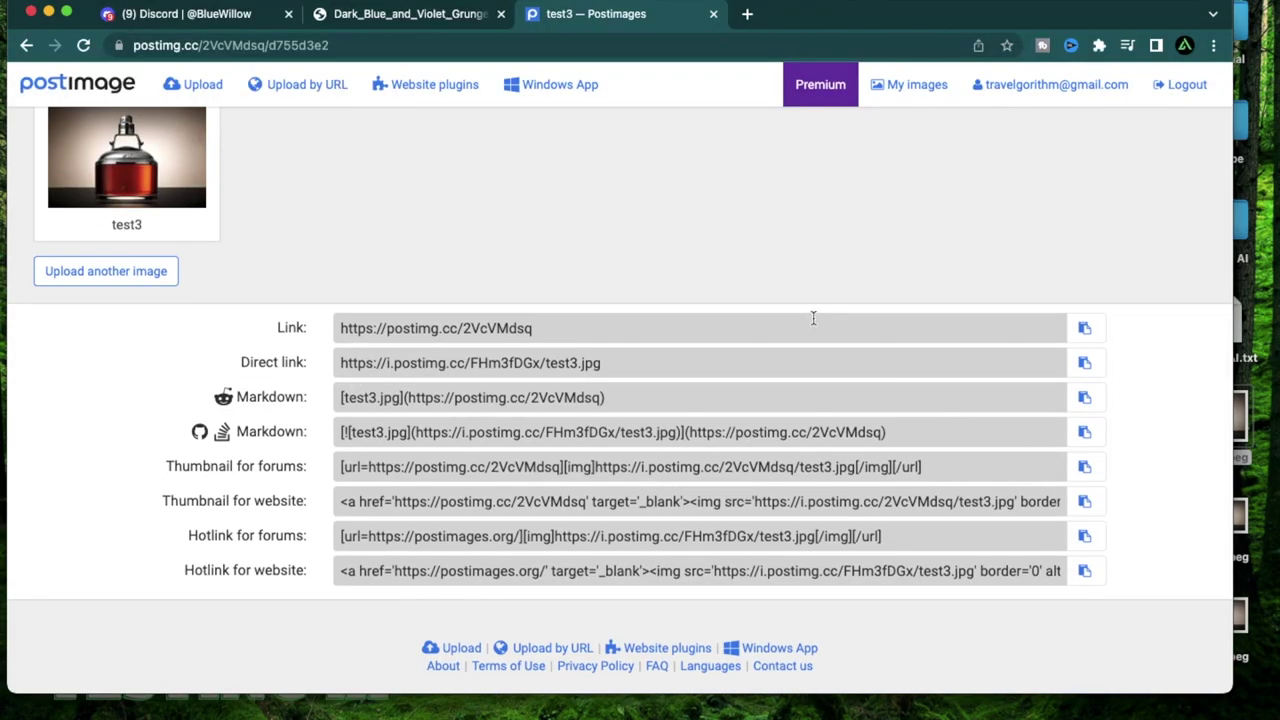
left_click(572, 364)
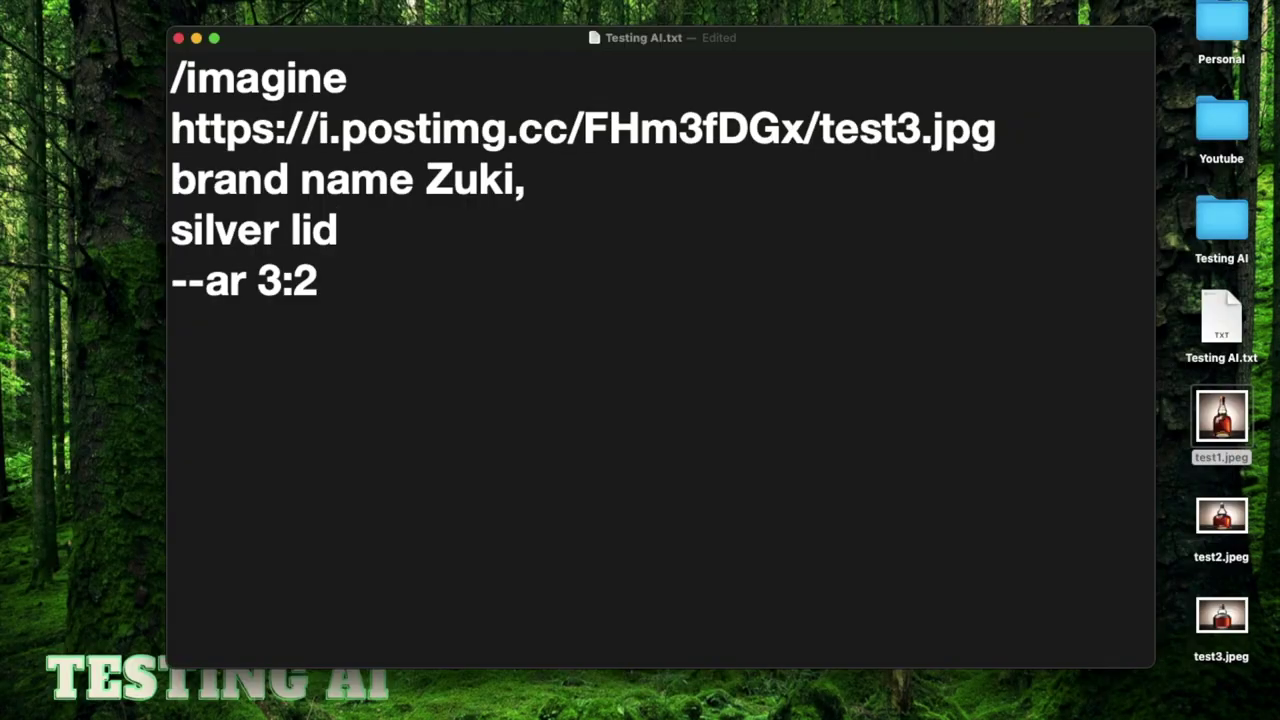
Add a 'gold plating' line after 'silver lid' in the Zuki prompt and select all the text
type(",")
key("Return")
type("gold plating")
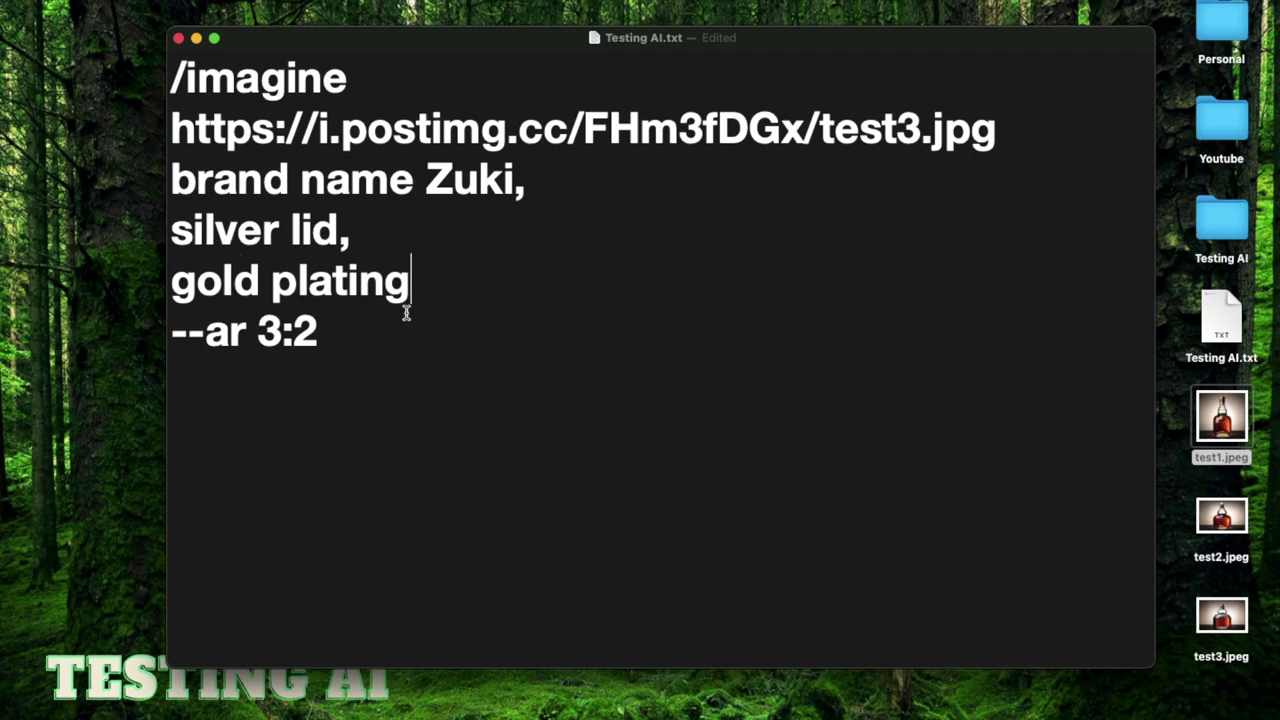
key("super+a")
key("super+c")
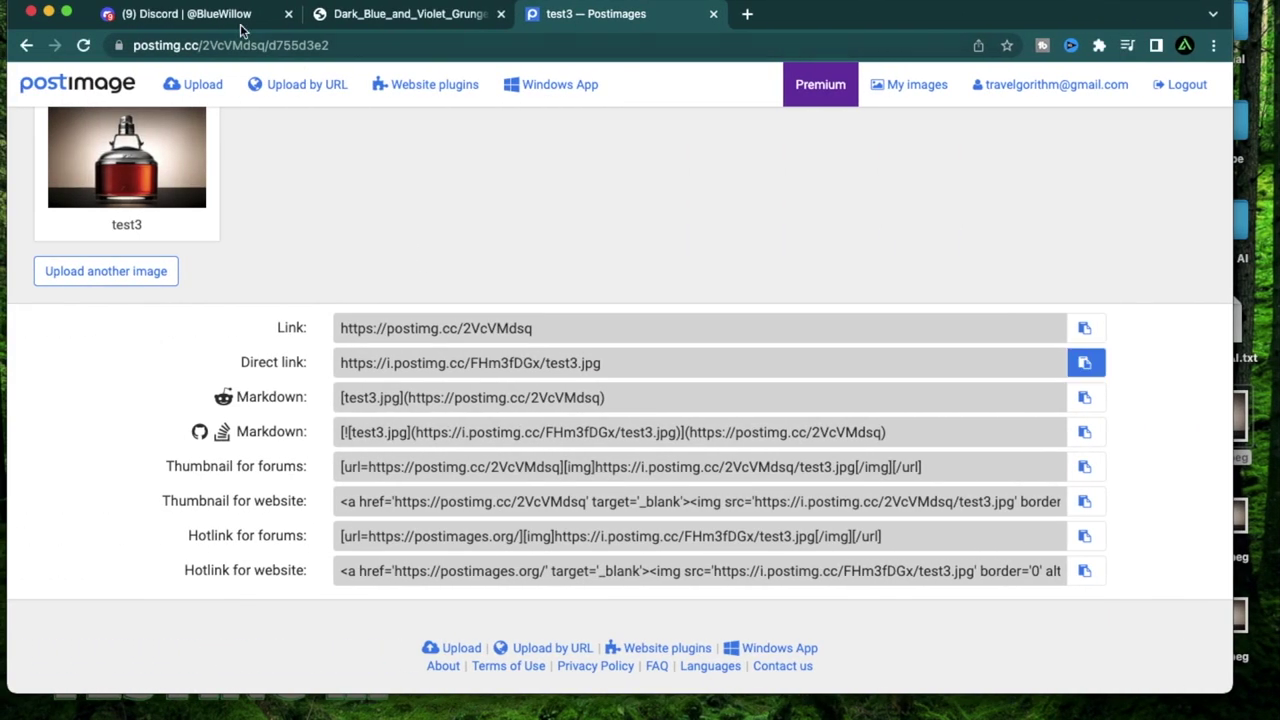
Run the gold plating prompt through BlueWillow /imagine and inspect the enlarged four-image grid
left_click(240, 22)
left_click(466, 663)
key("super+v")
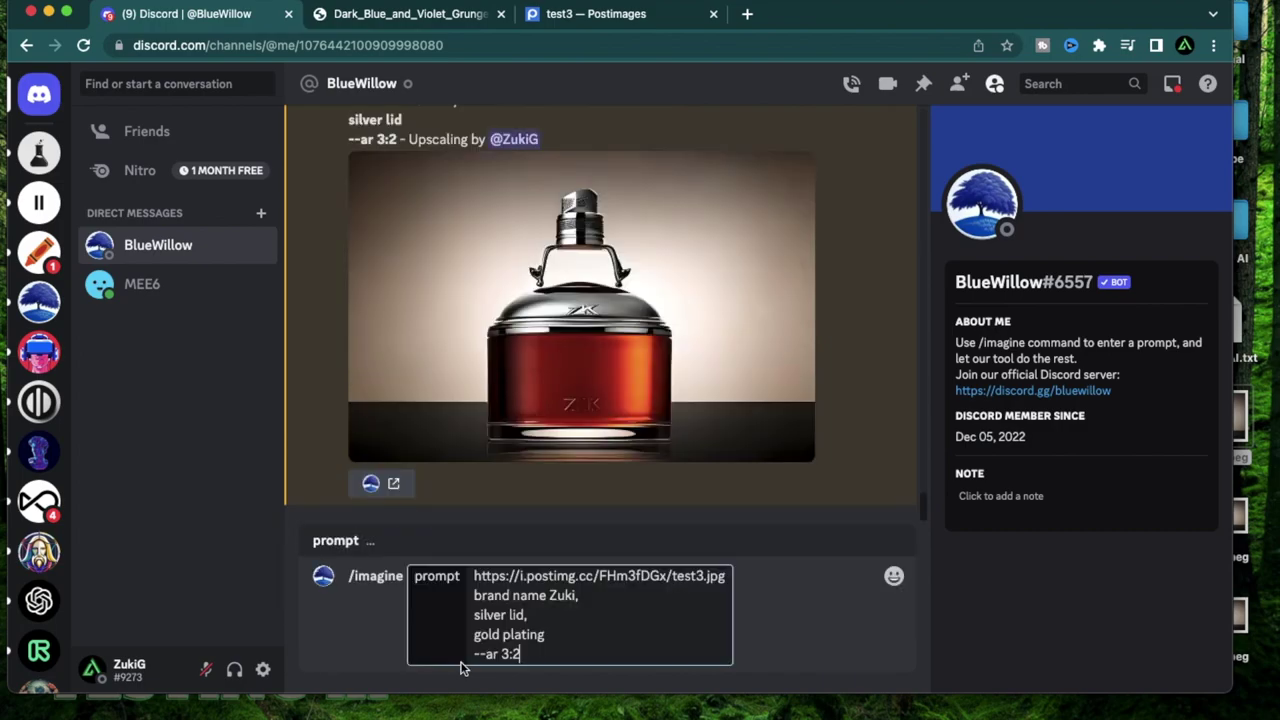
key("Return")
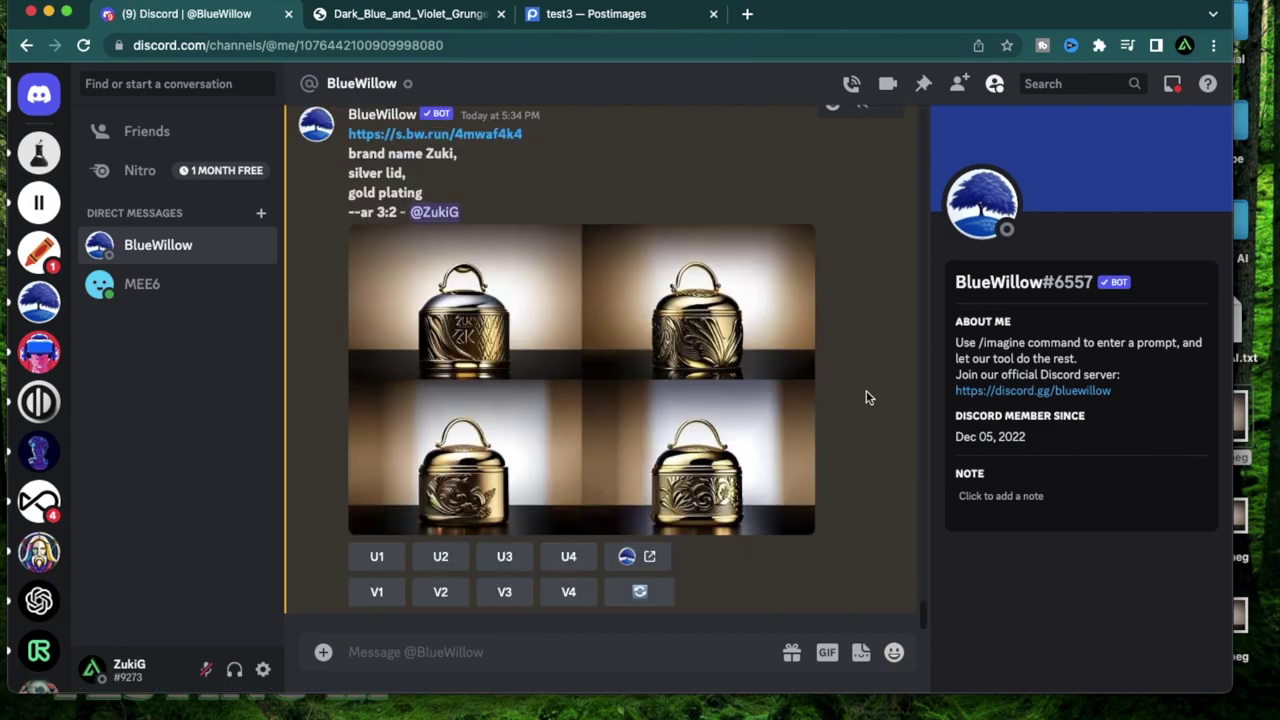
left_click(632, 288)
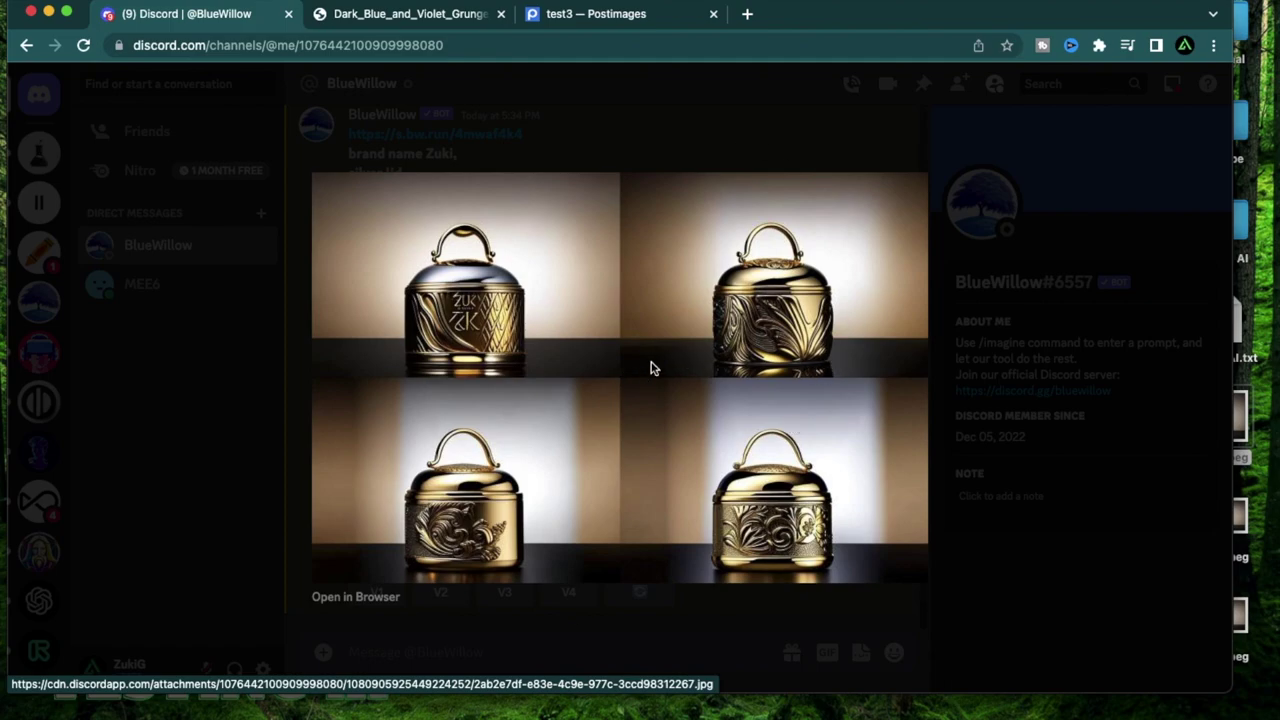
left_click(923, 360)
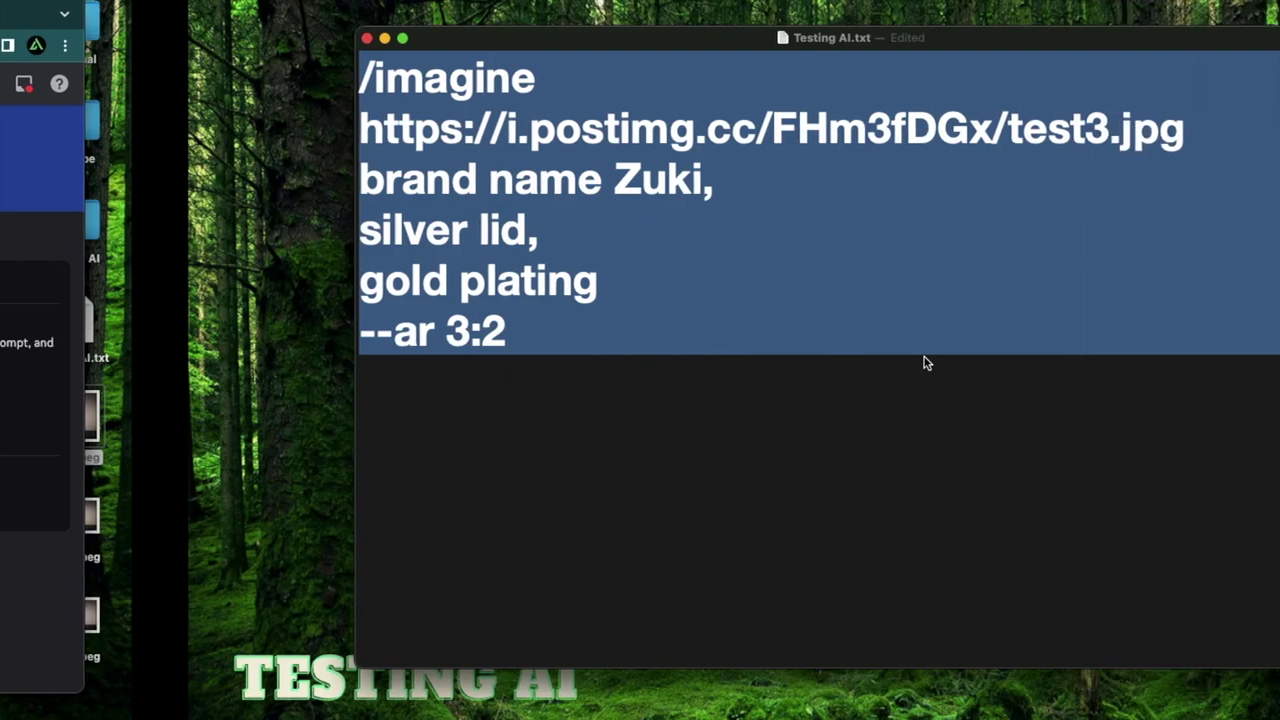
left_click(591, 343)
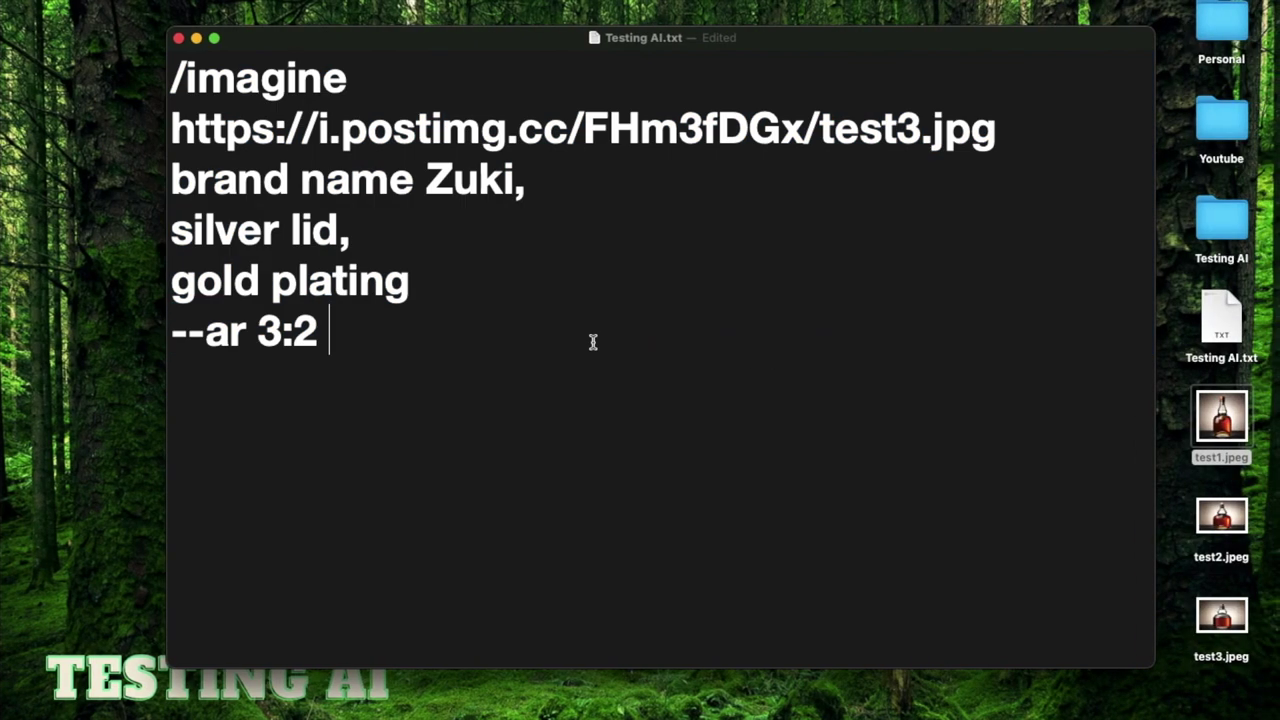
Change the 'gold plating' line to 'golden handle' and select the whole prompt
left_click(422, 291)
key("BackSpace")
key("BackSpace")
key("BackSpace")
key("BackSpace")
key("BackSpace")
key("BackSpace")
key("BackSpace")
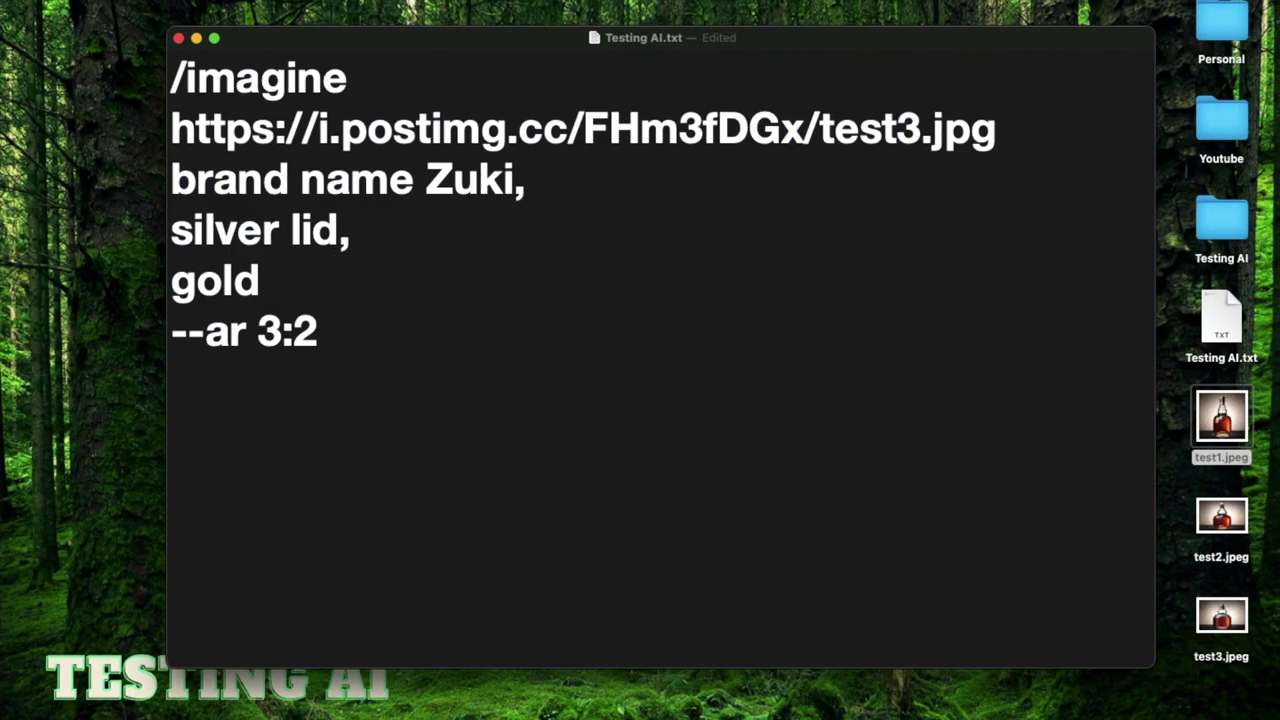
key("BackSpace")
type("en handle")
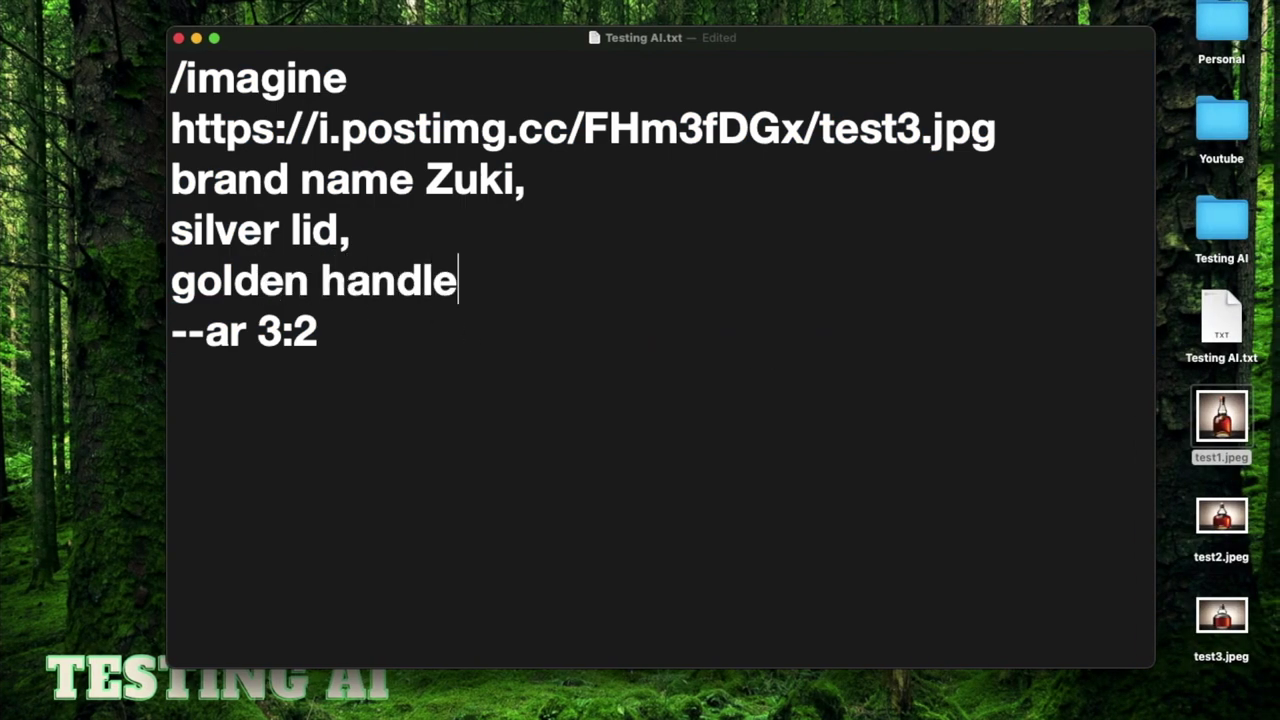
key("super+a")
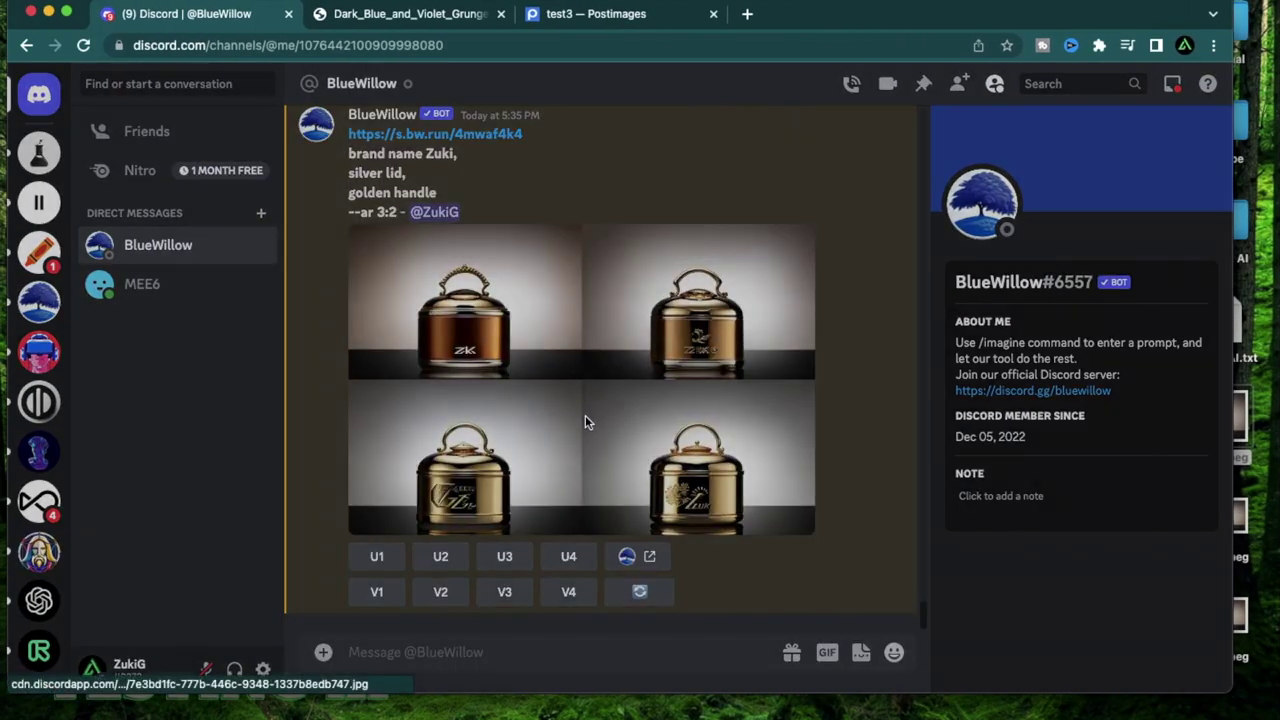
Review the golden-handle grid, then change 'handle' to 'stand' and paste the prompt into Discord
left_click(585, 415)
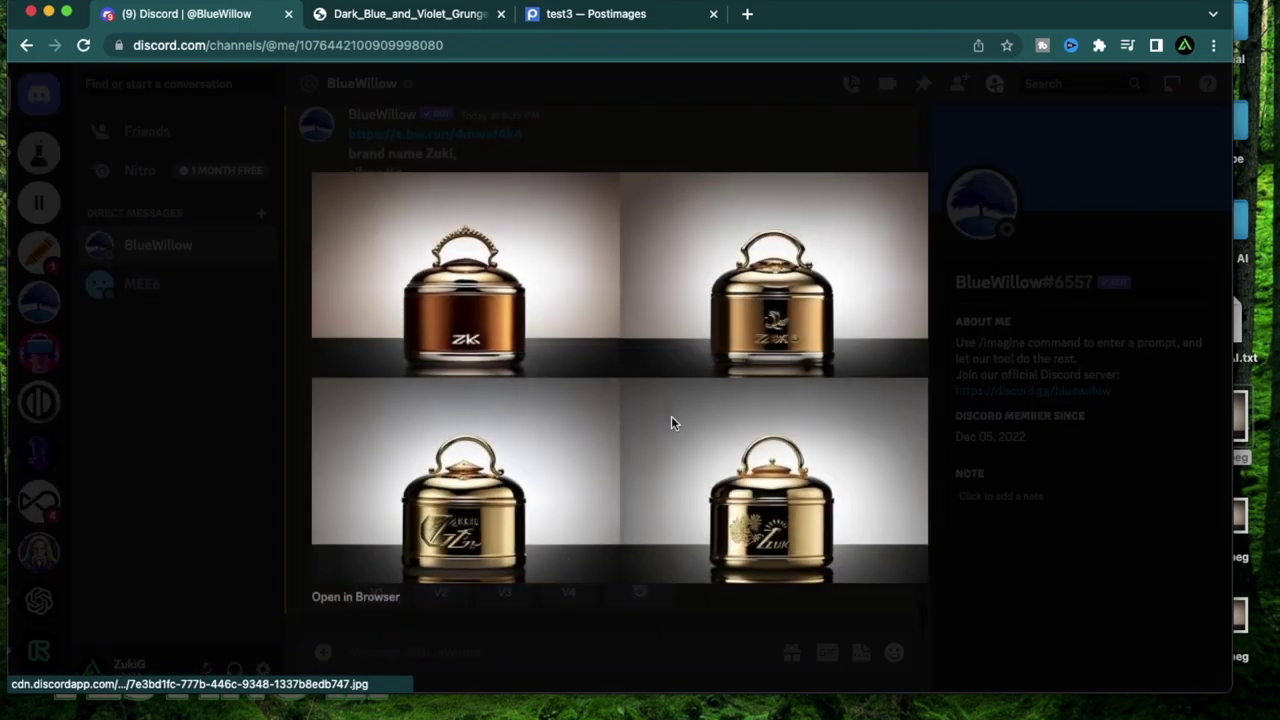
key("Escape")
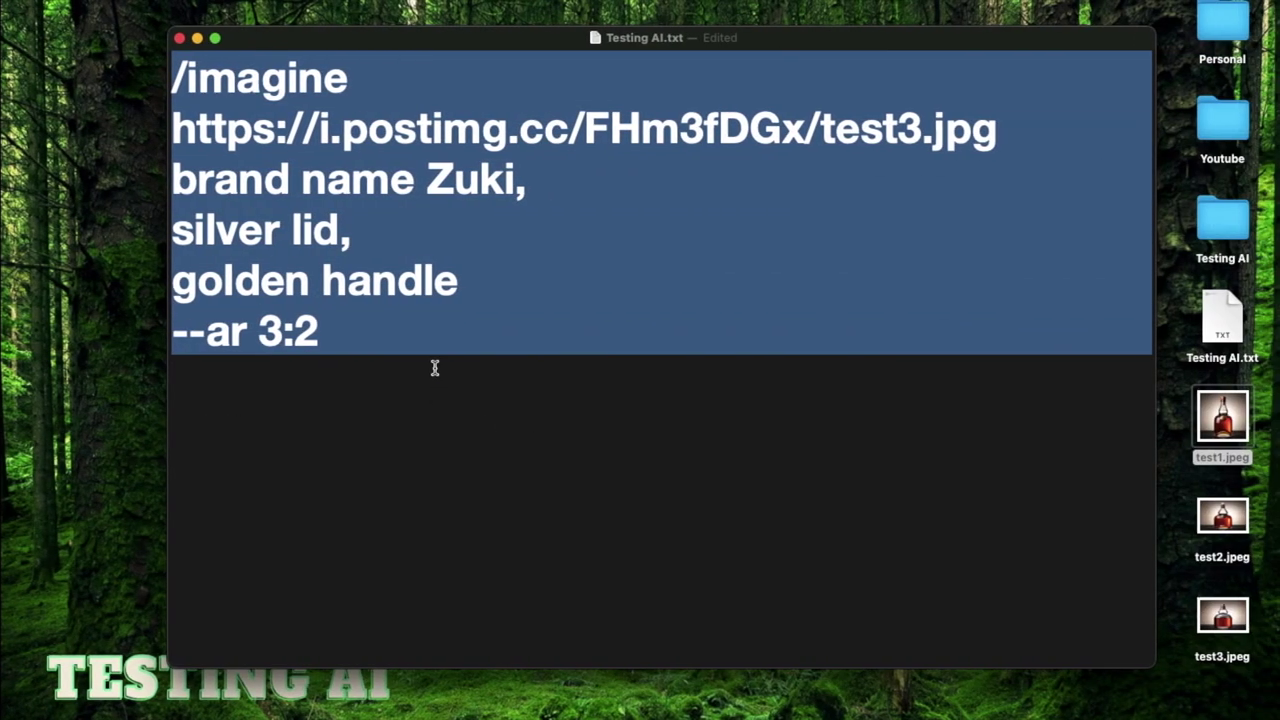
left_click(435, 368)
double_click(449, 277)
type("base")
key("BackSpace")
key("BackSpace")
key("BackSpace")
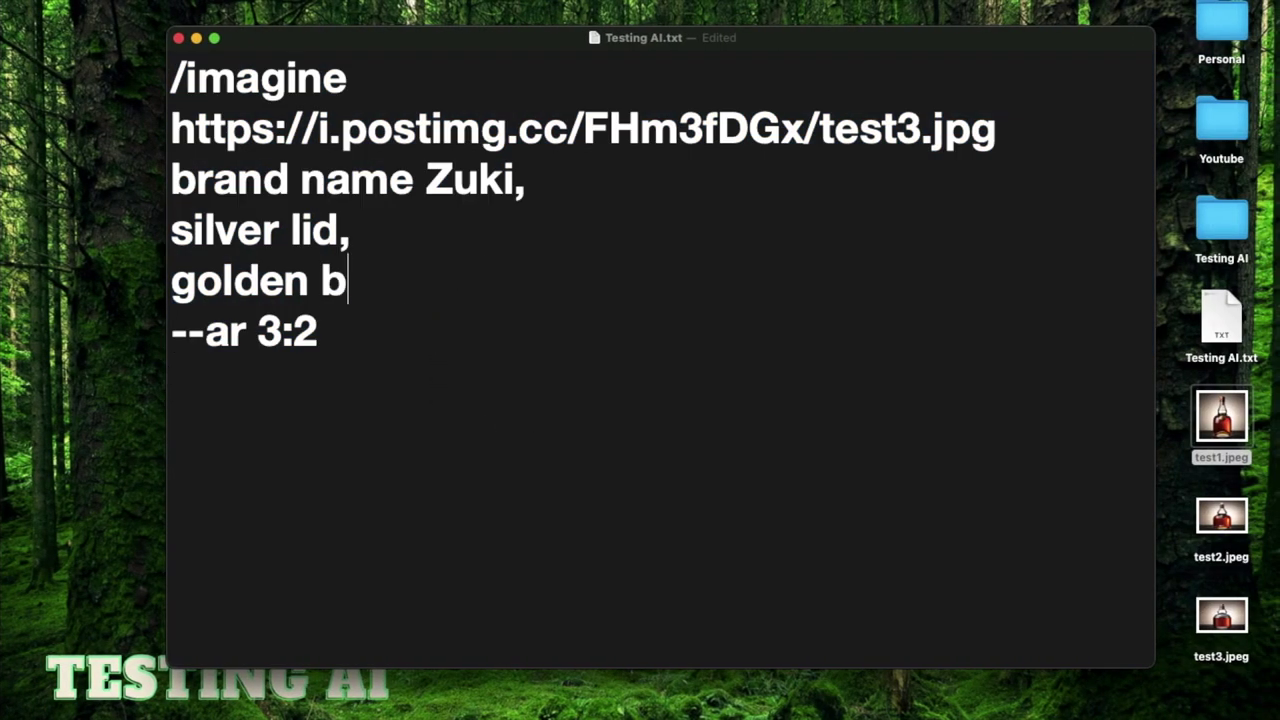
key("BackSpace")
type("stand")
key("super+a")
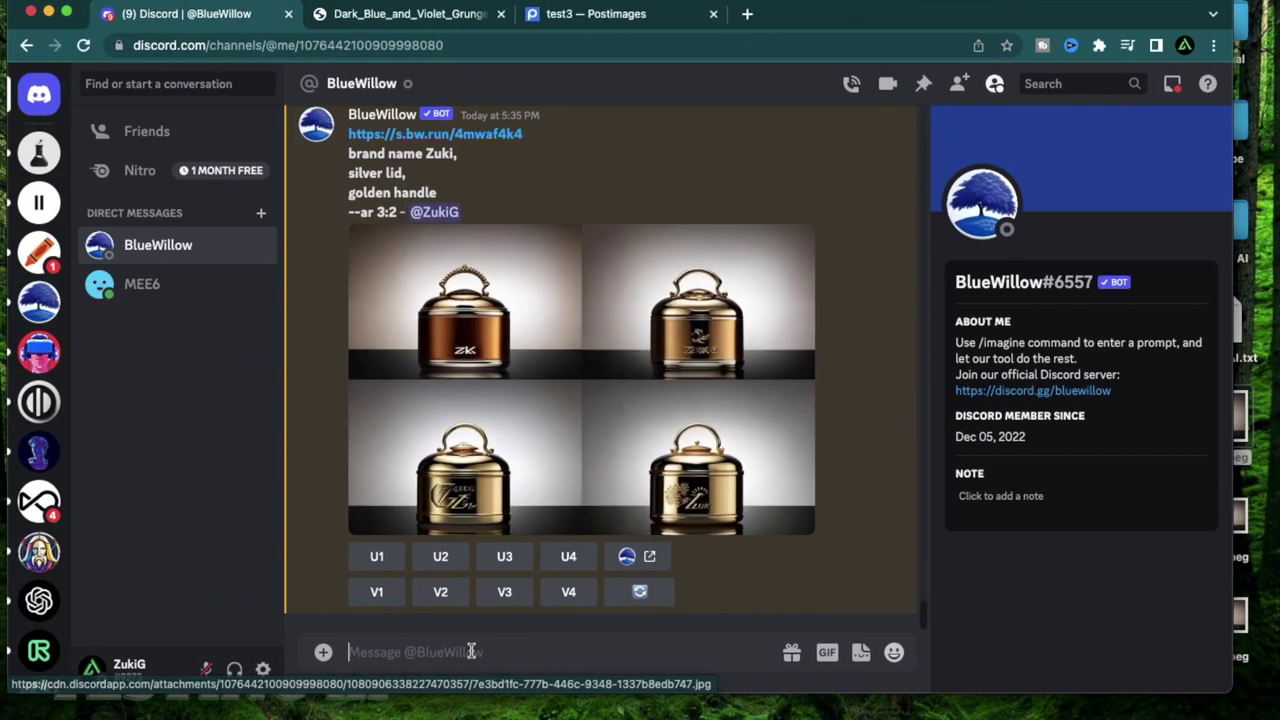
type("/imagine https://i.postimg.cc/FHm3fDGx/test3.jpg brand name Zuki, silver lid, golden stand --ar 3:2")
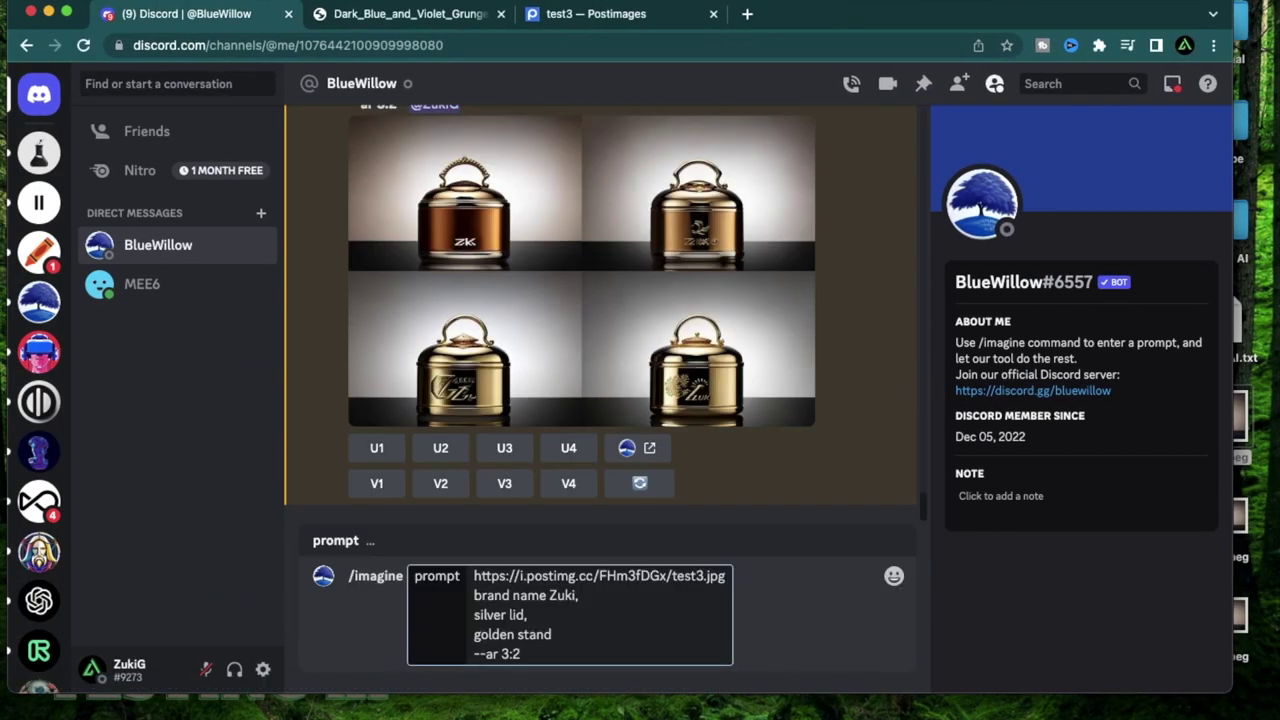
Submit the golden stand prompt, review its grid, and upscale the fourth bottle with U4
key("Return")
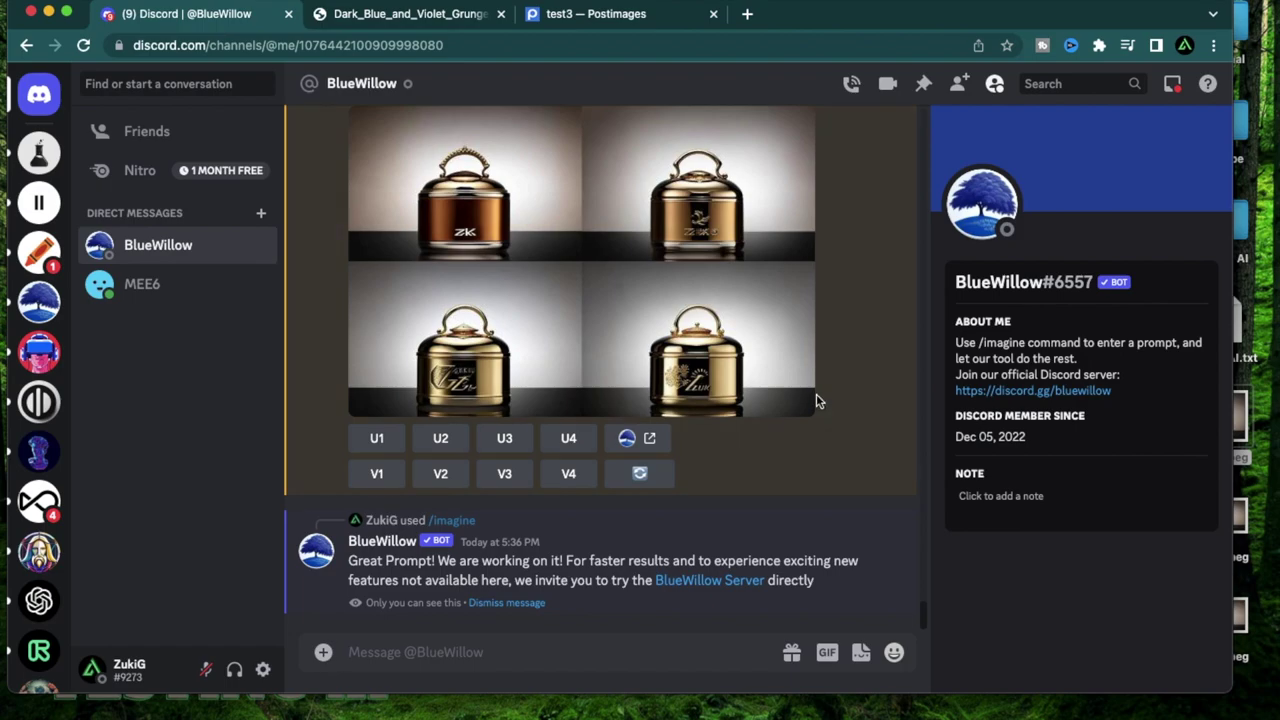
left_click(608, 423)
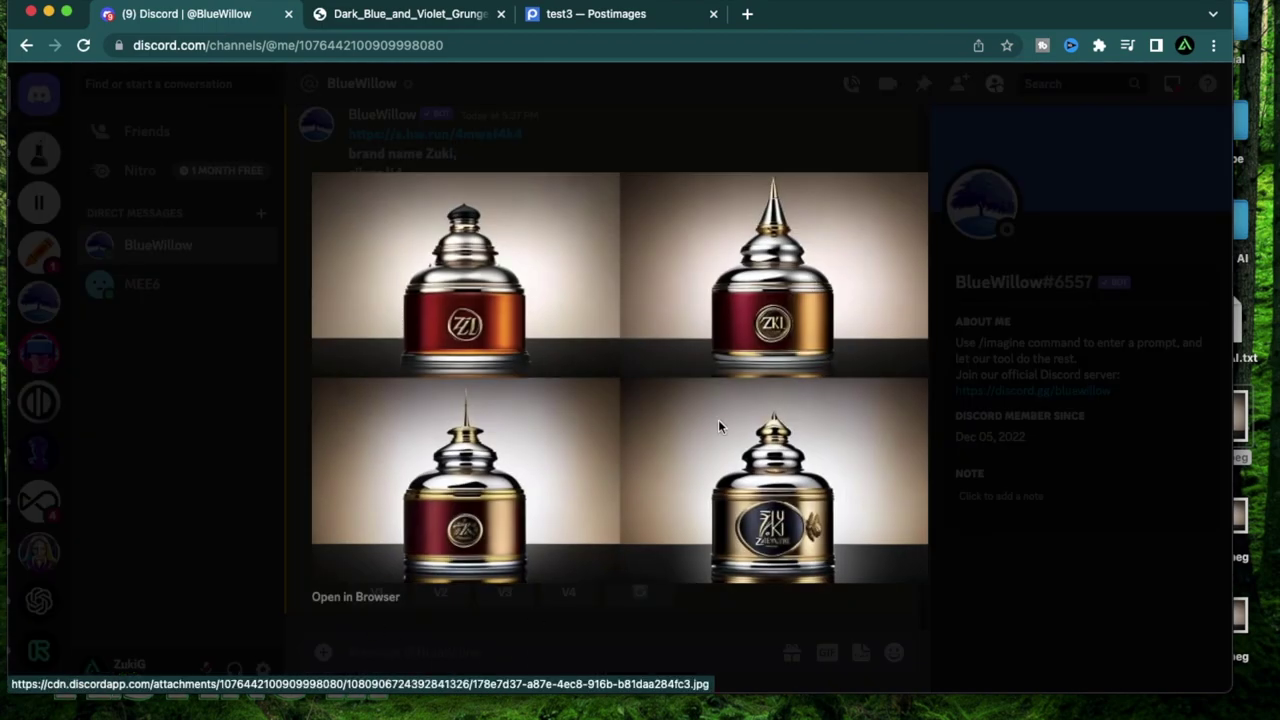
key("Escape")
left_click(588, 378)
key("Escape")
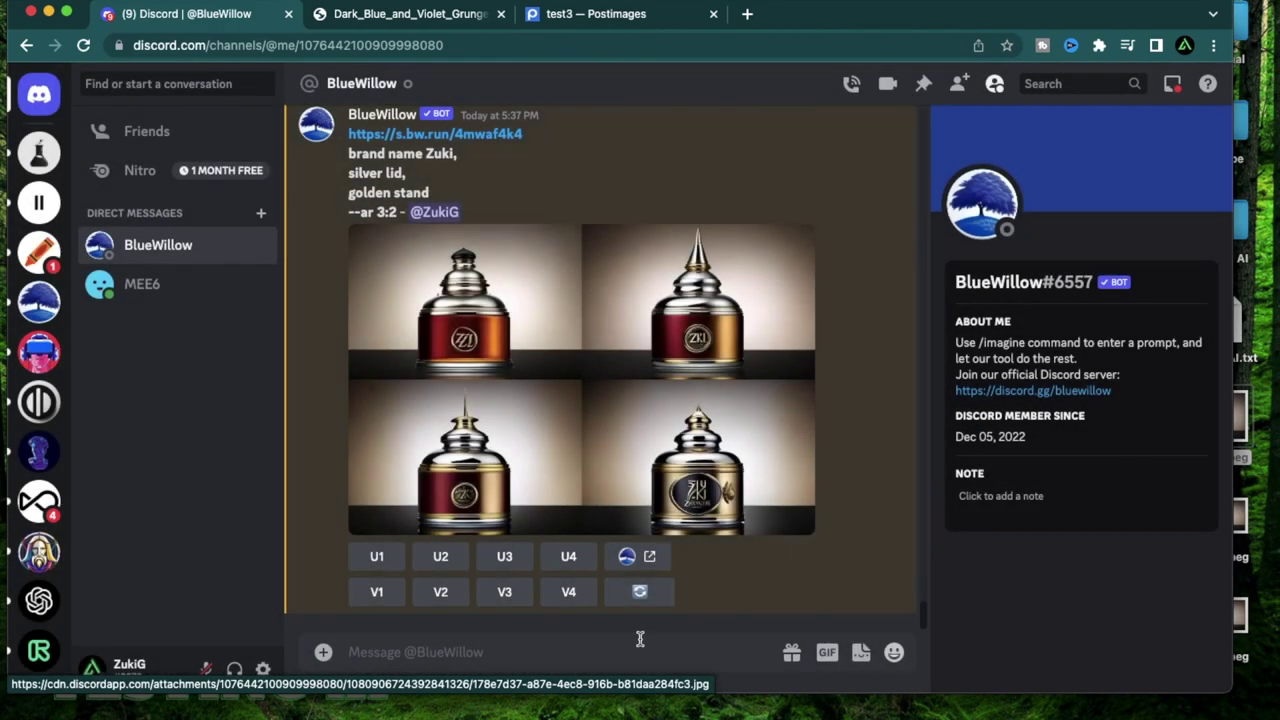
scroll(846, 326, "up", 3)
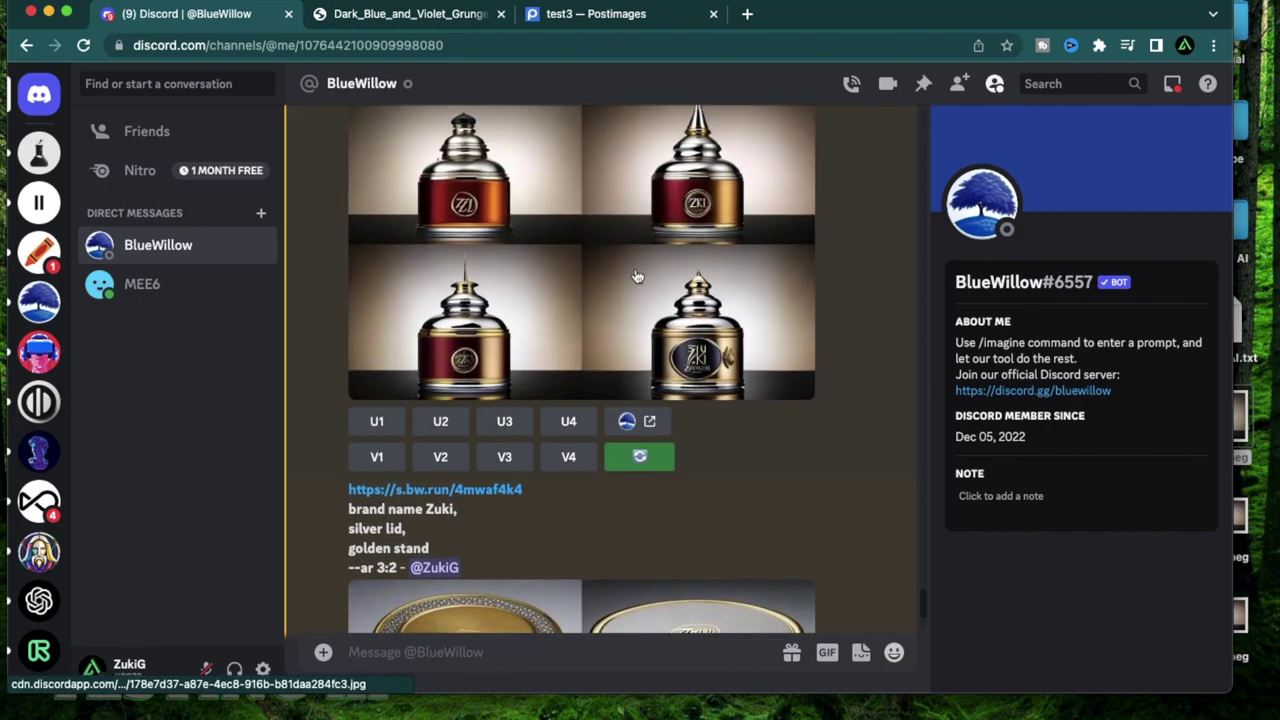
left_click(640, 275)
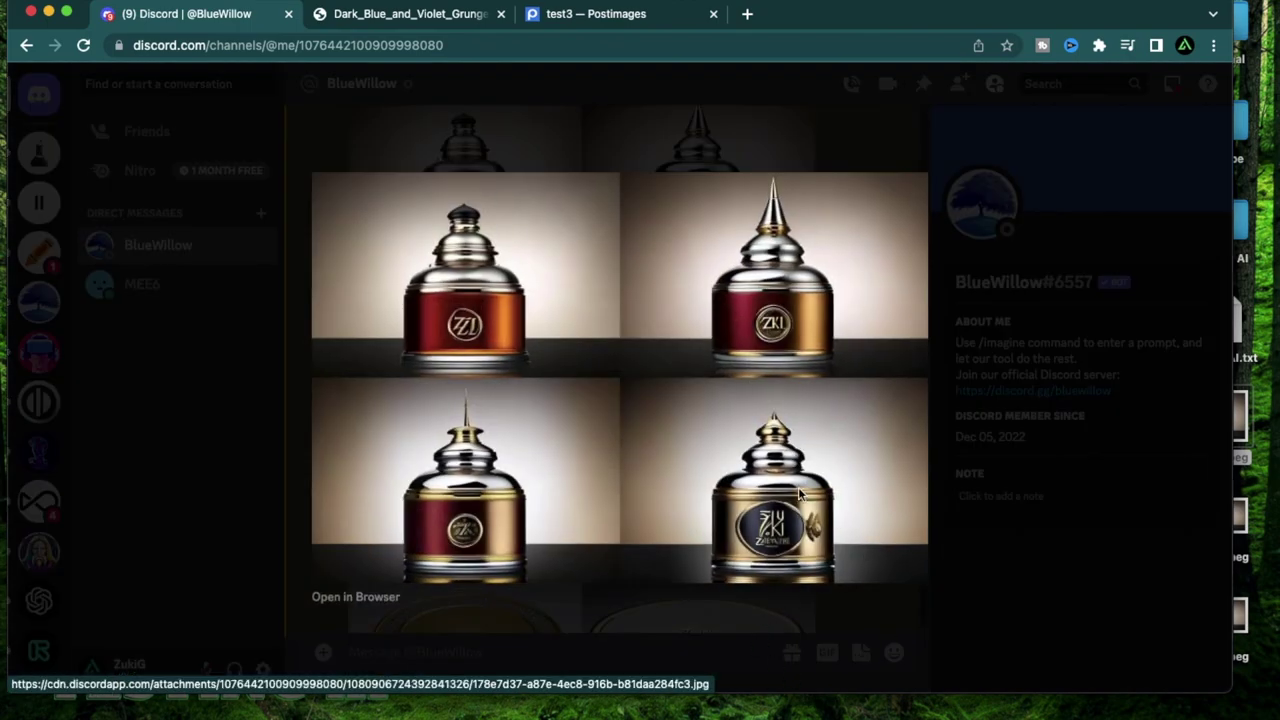
key("Escape")
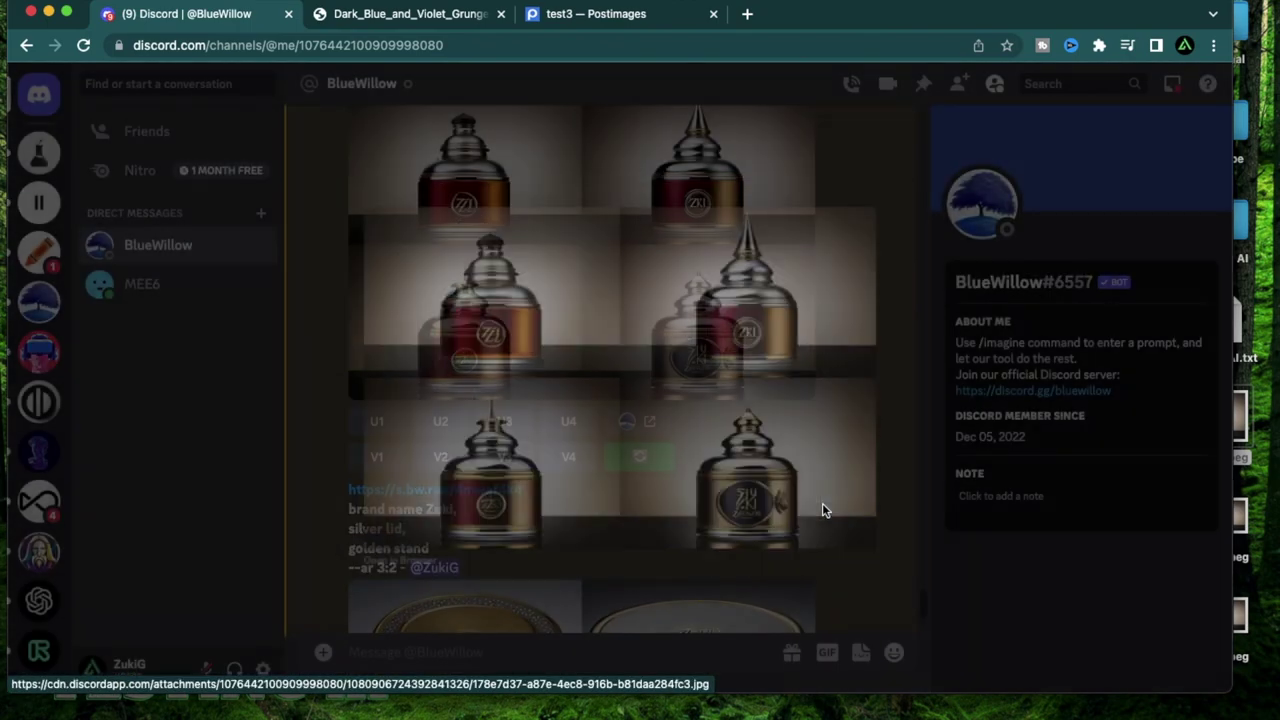
left_click(552, 424)
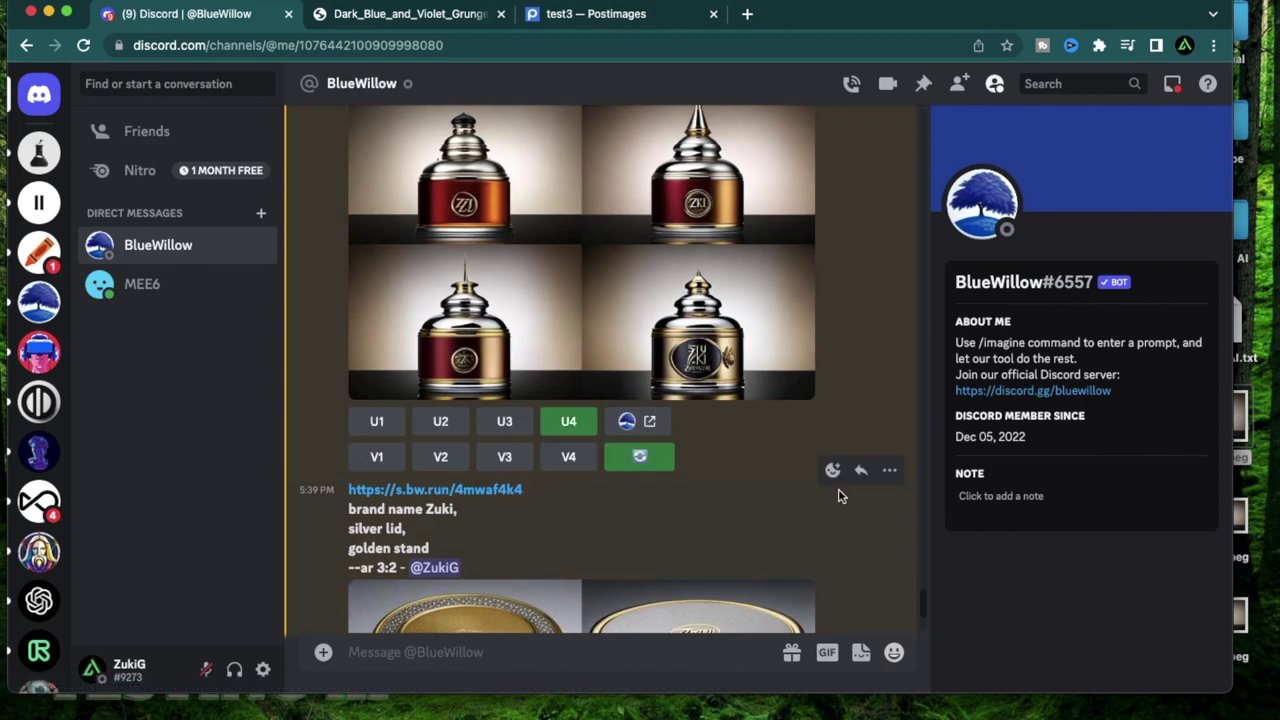
left_click(585, 584)
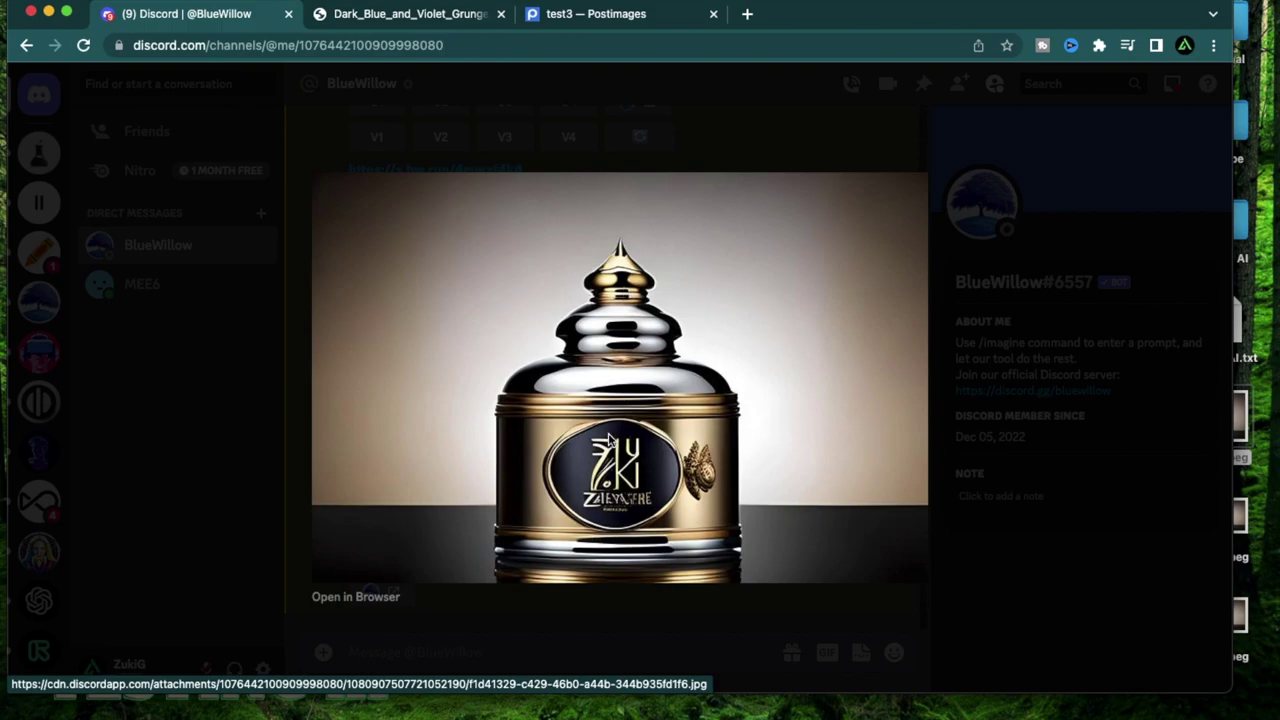
Upscale the second silver-lid design with U2, then open the golden-stand upscale's image menu
key("Escape")
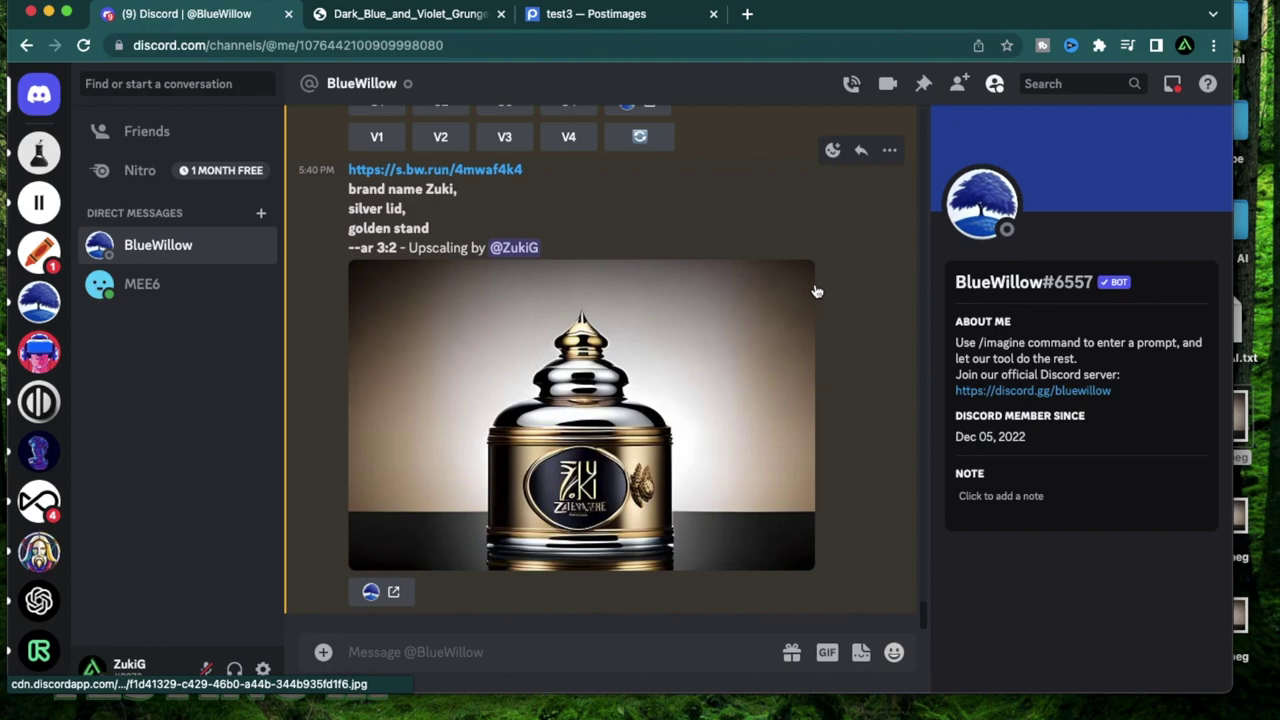
scroll(814, 290, "up", 5)
scroll(814, 288, "up", 15)
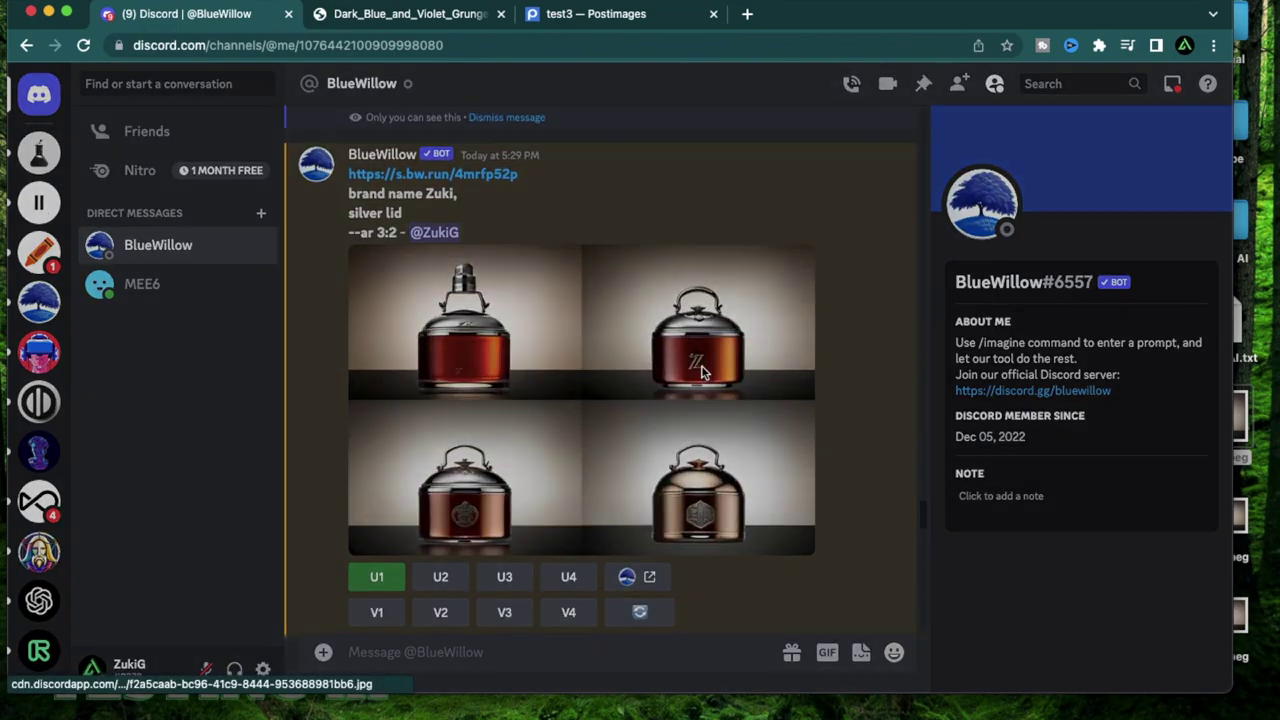
left_click(700, 371)
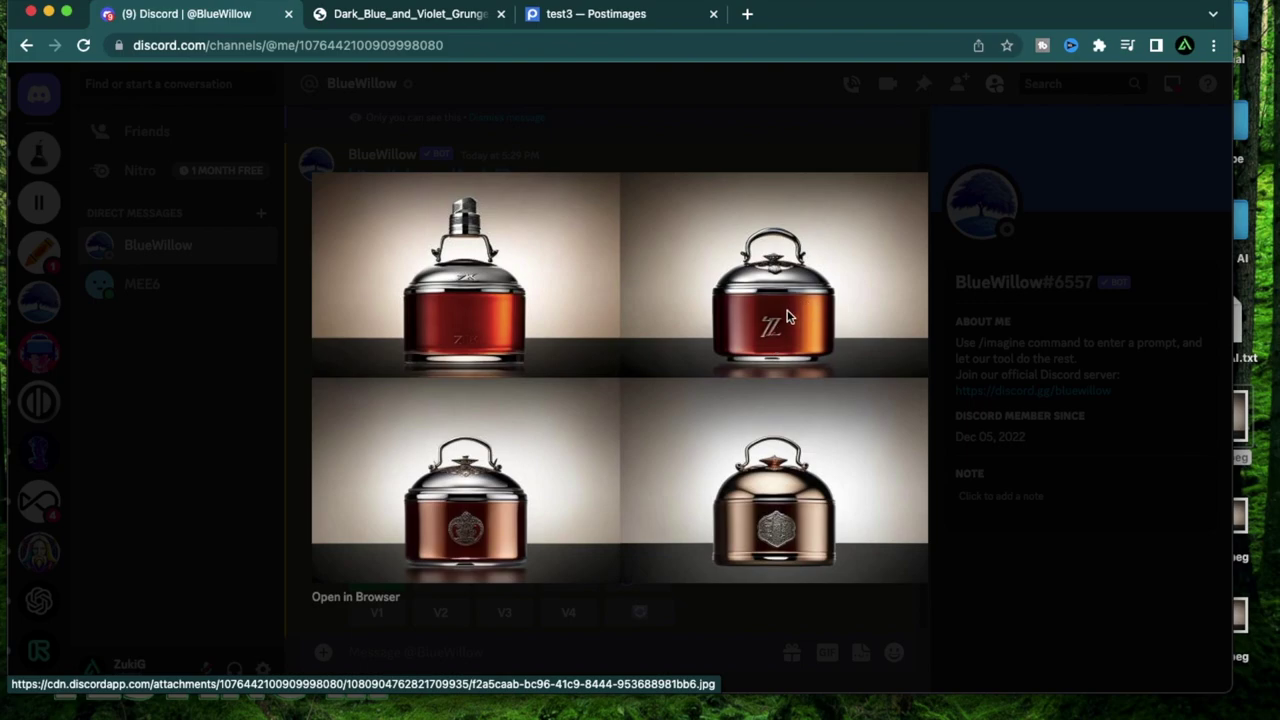
key("Escape")
scroll(599, 376, "down", 1)
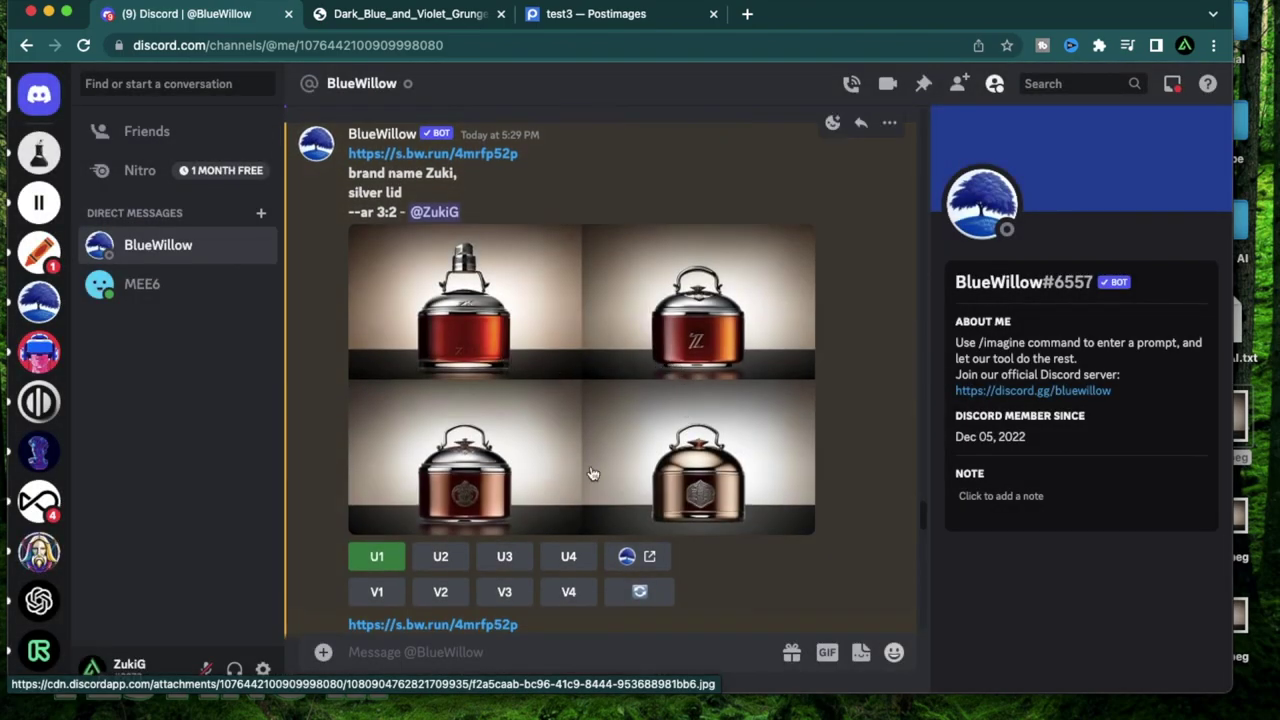
left_click(443, 558)
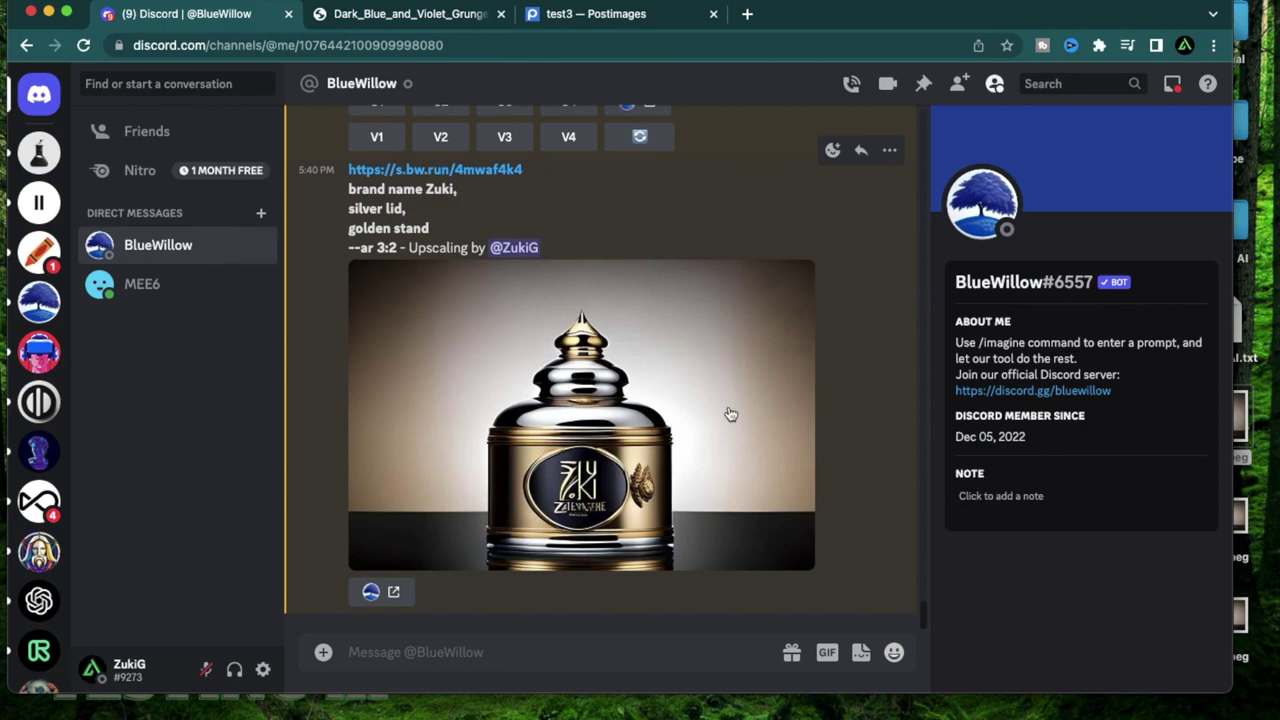
left_click(731, 414)
right_click(655, 340)
Save the golden-stand upscale to the Desktop as test4
left_click(697, 369)
type("tes")
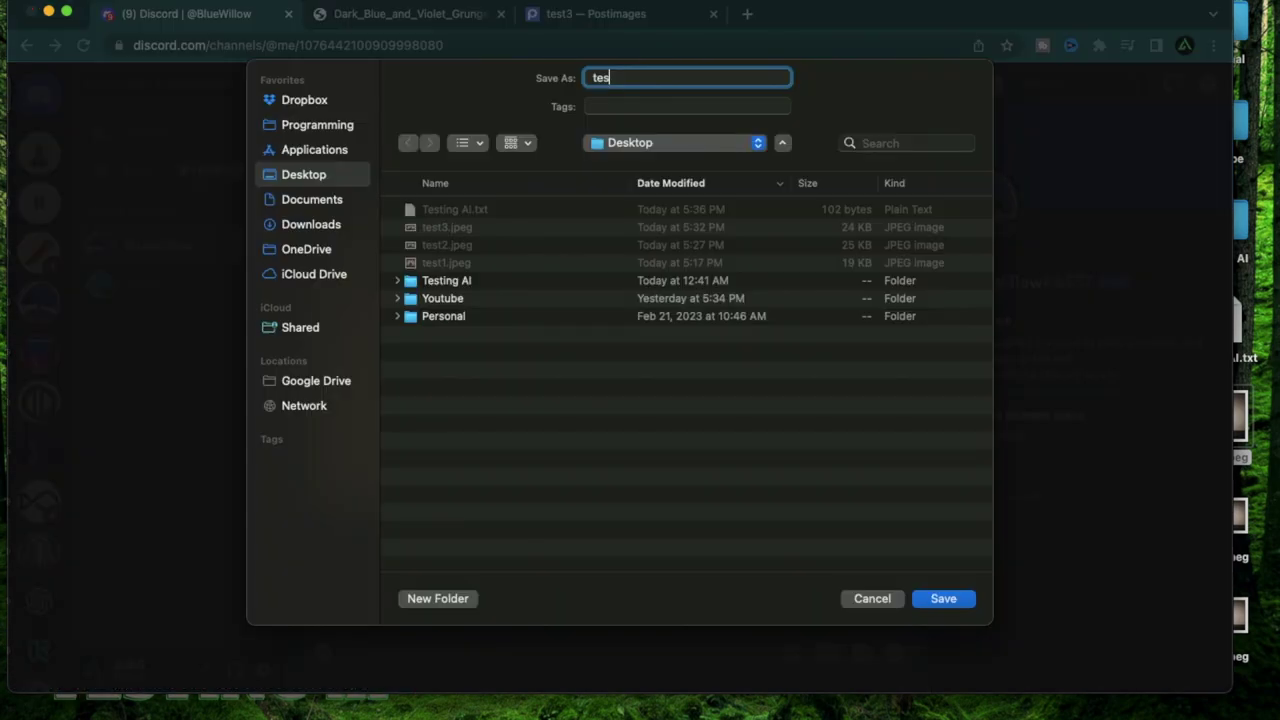
type("t3")
key("Return")
key("Escape")
Save the silver-lid kettle upscale as test5 and dismiss the download notice
right_click(624, 452)
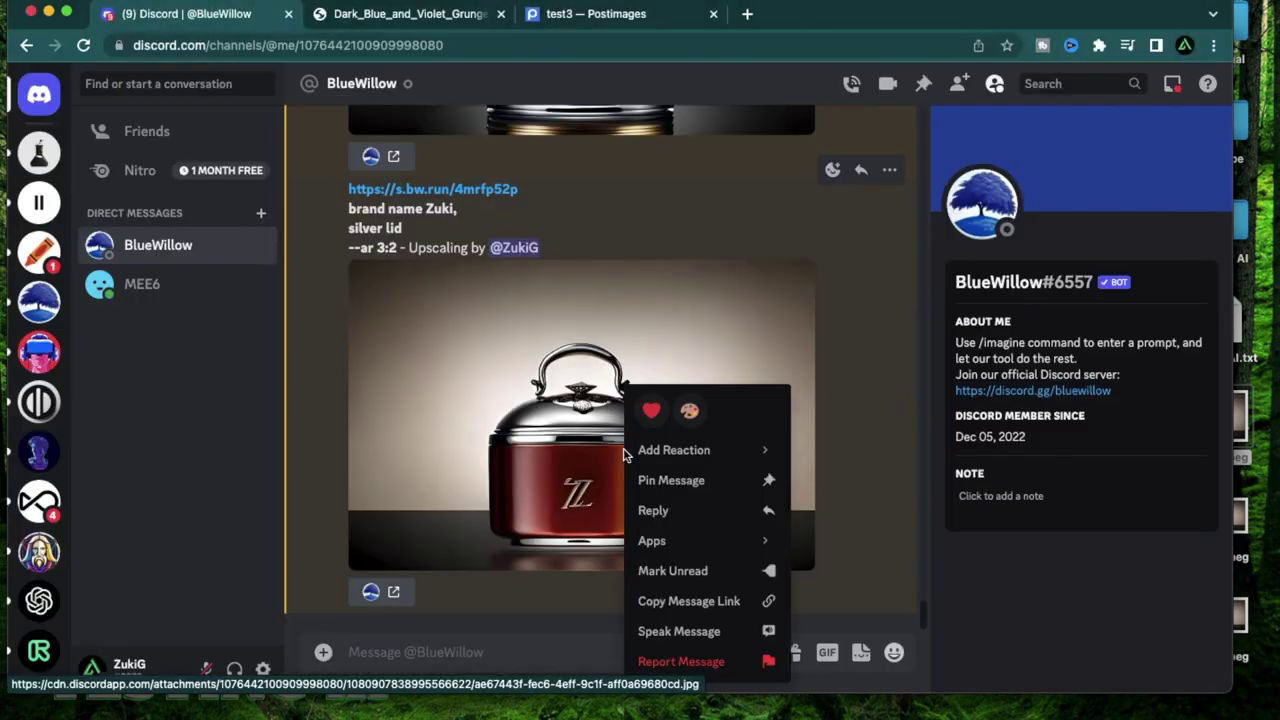
left_click(542, 431)
right_click(669, 150)
left_click(711, 168)
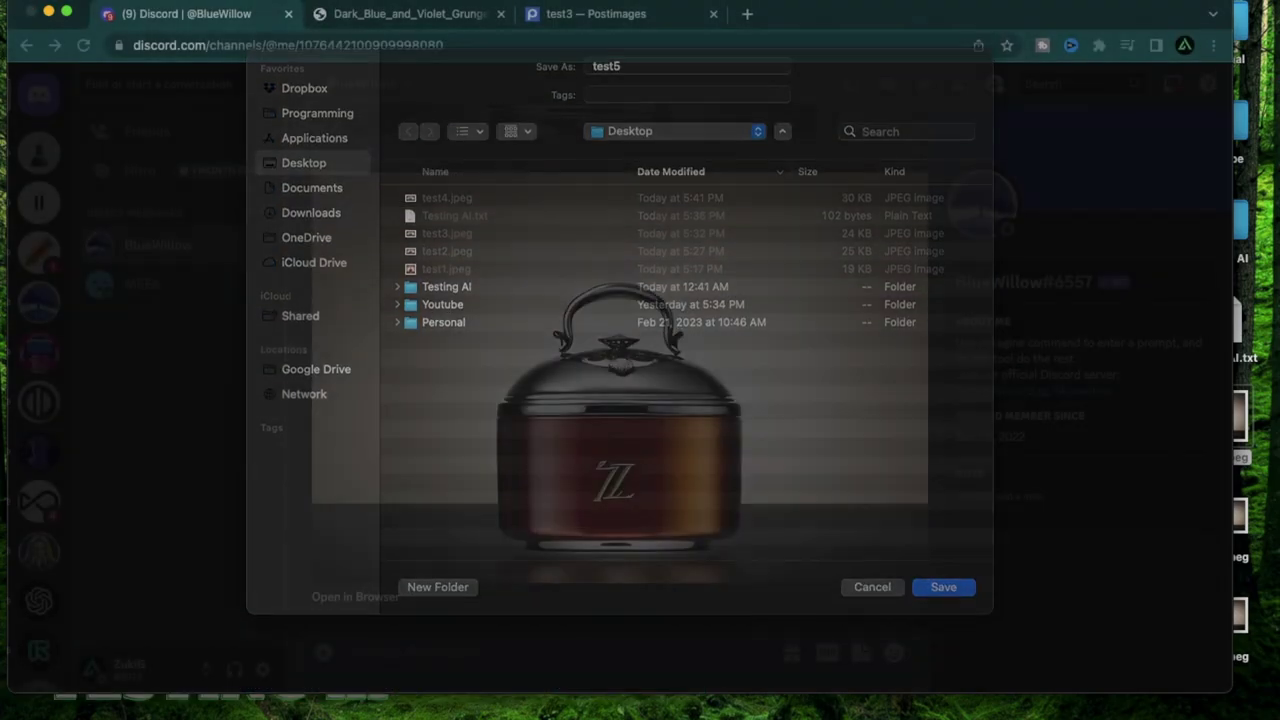
key("Return")
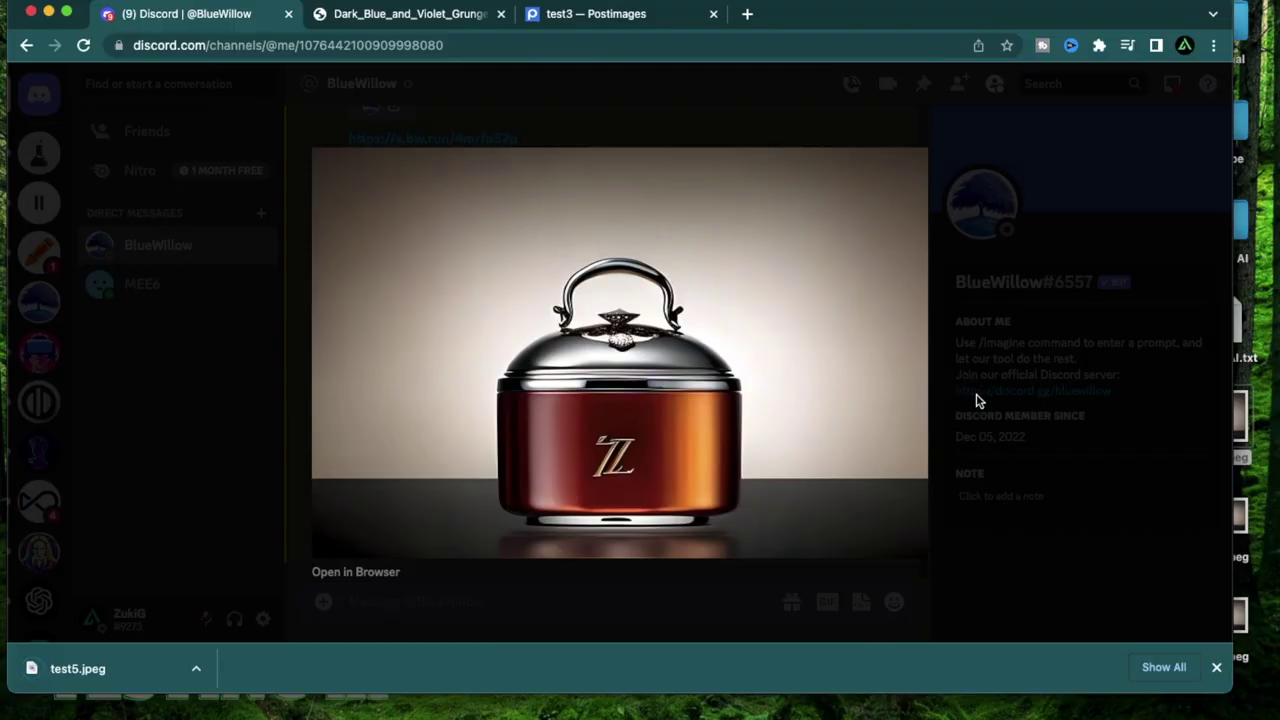
left_click(974, 400)
scroll(863, 386, "up", 5)
scroll(863, 386, "down", 5)
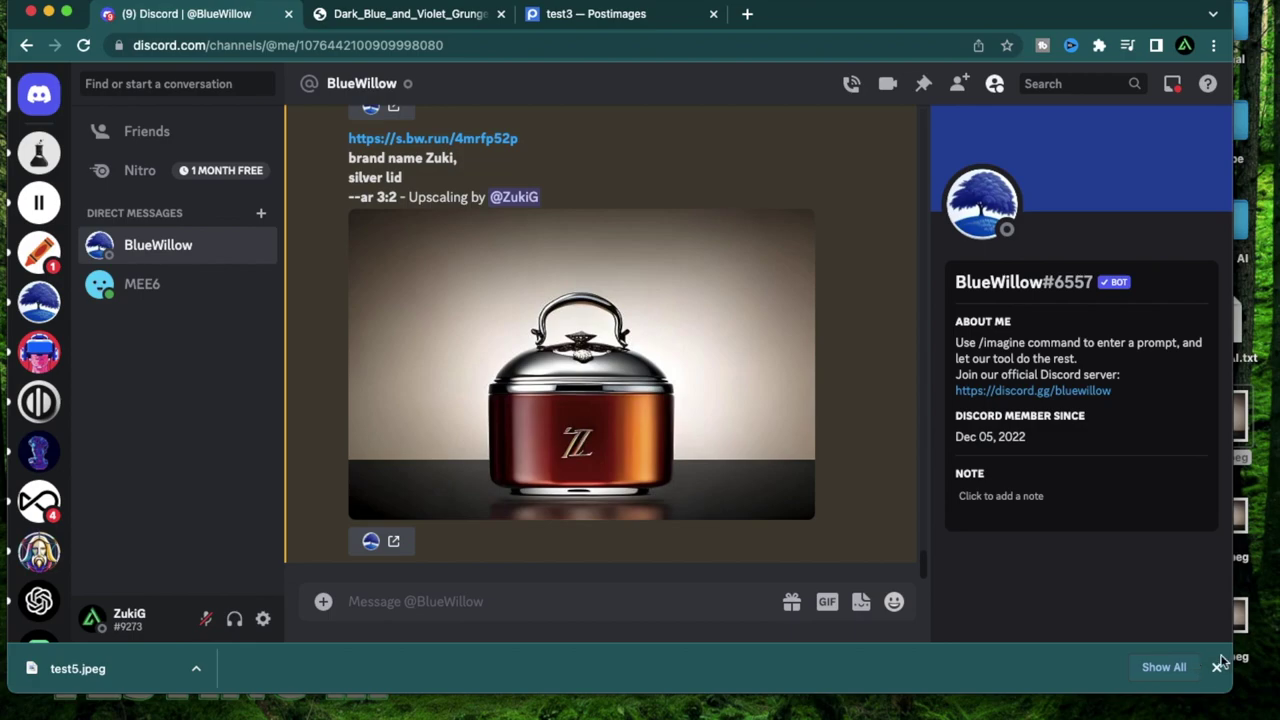
left_click(1217, 668)
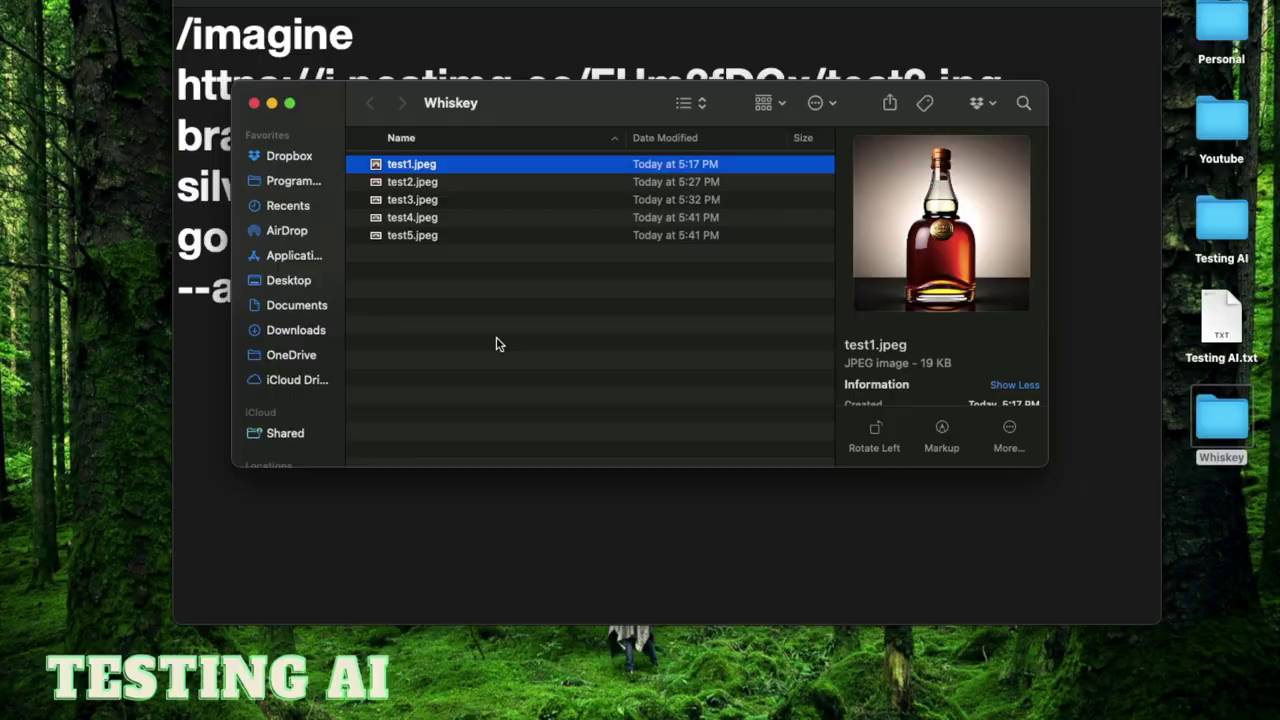
Quick Look test1.jpeg through test5.jpeg, then compare test3 and test4 again
key("space")
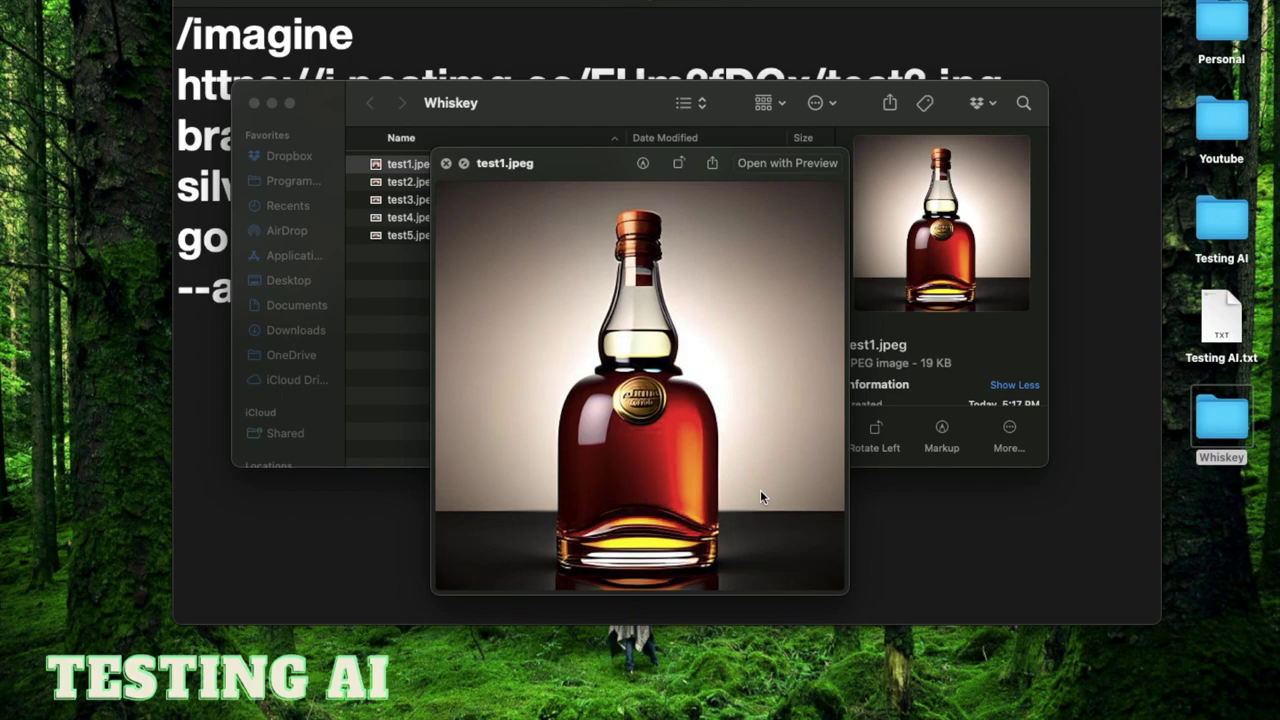
key("Down")
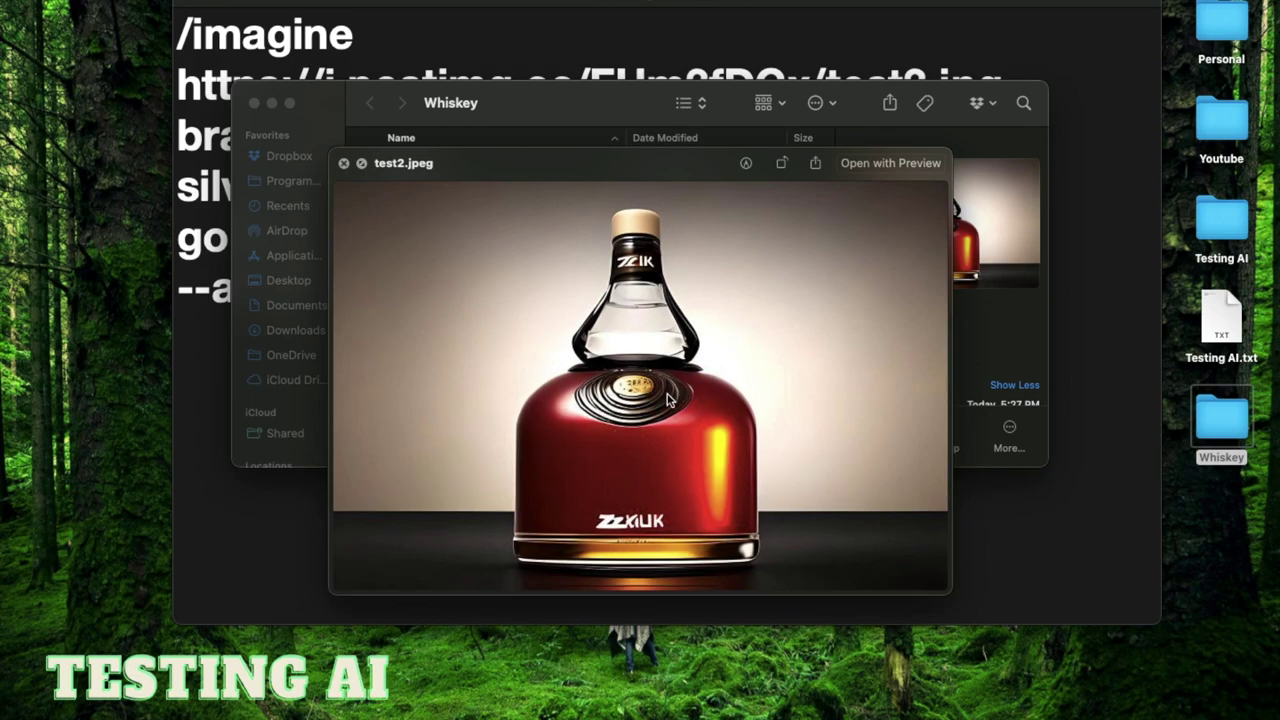
key("Down")
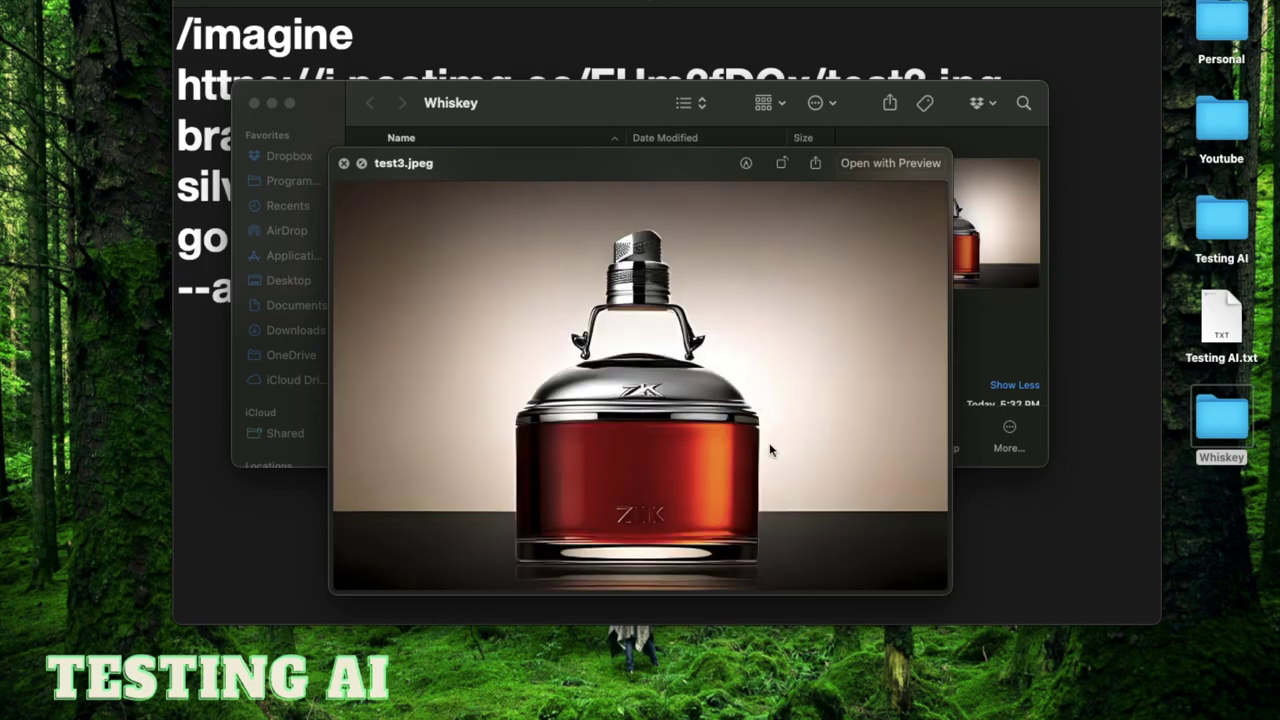
key("Down")
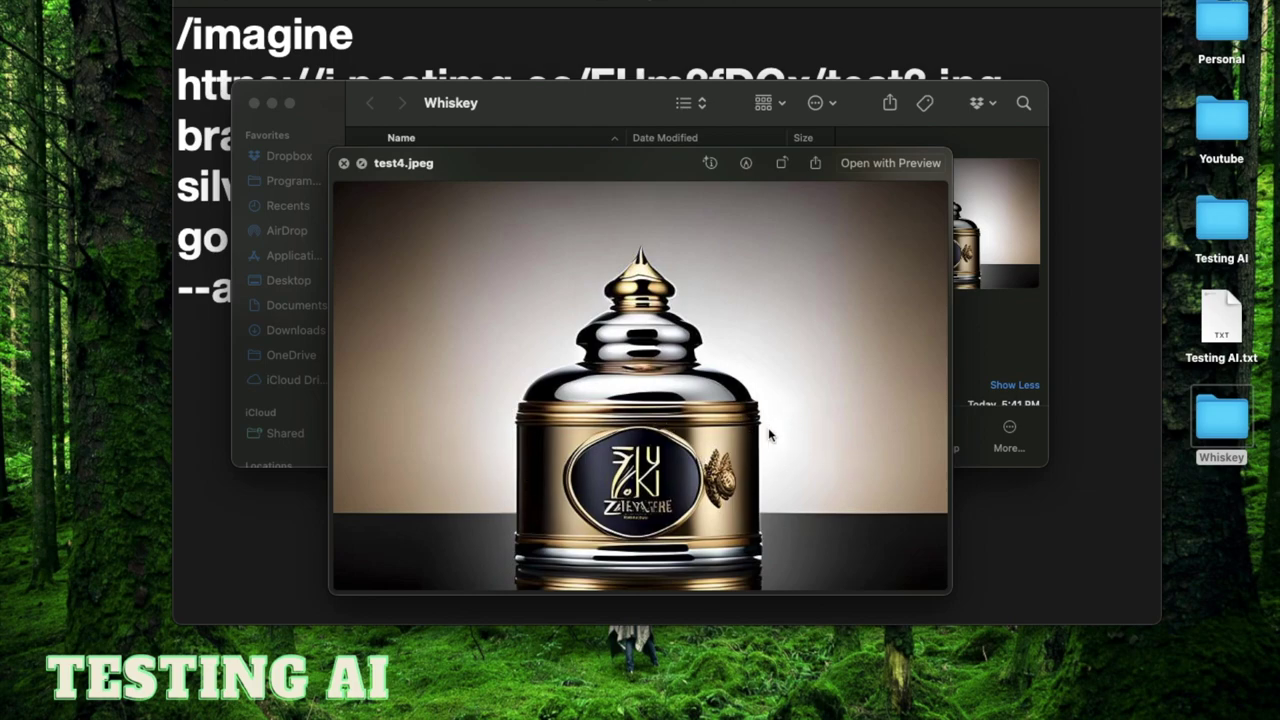
key("Down")
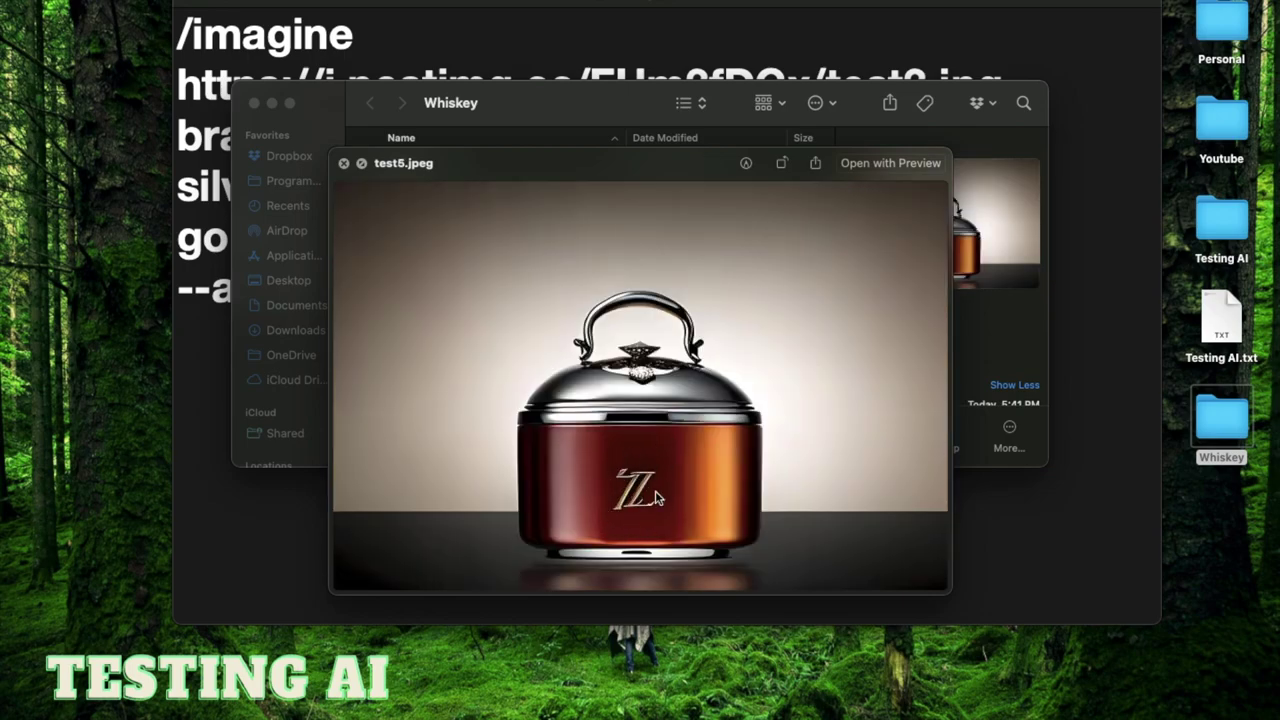
key("Up")
key("Up")
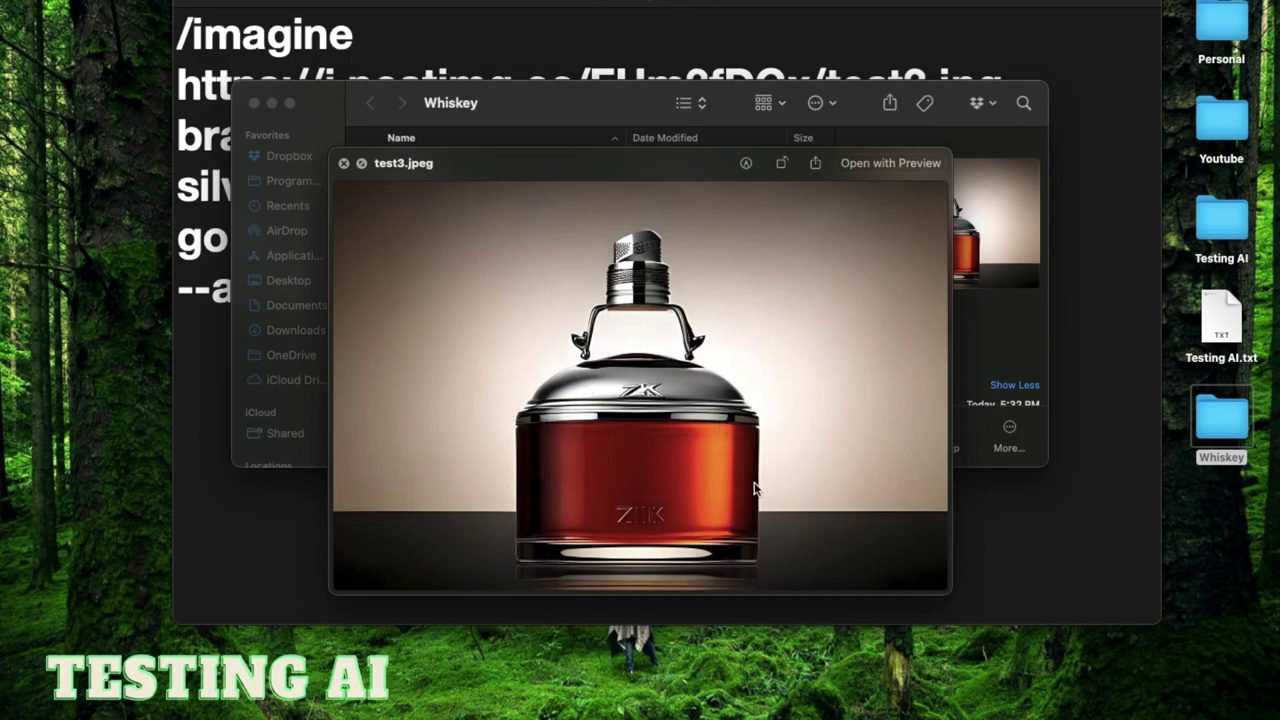
key("Down")
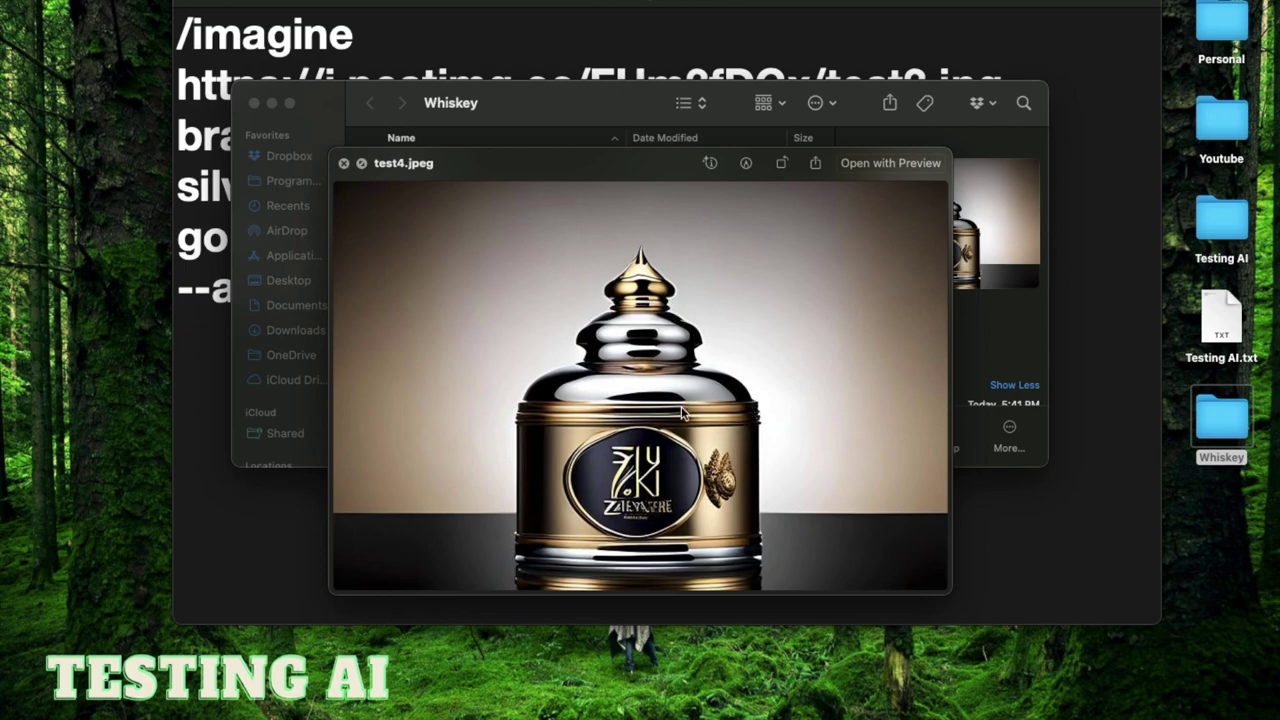
key("Up")
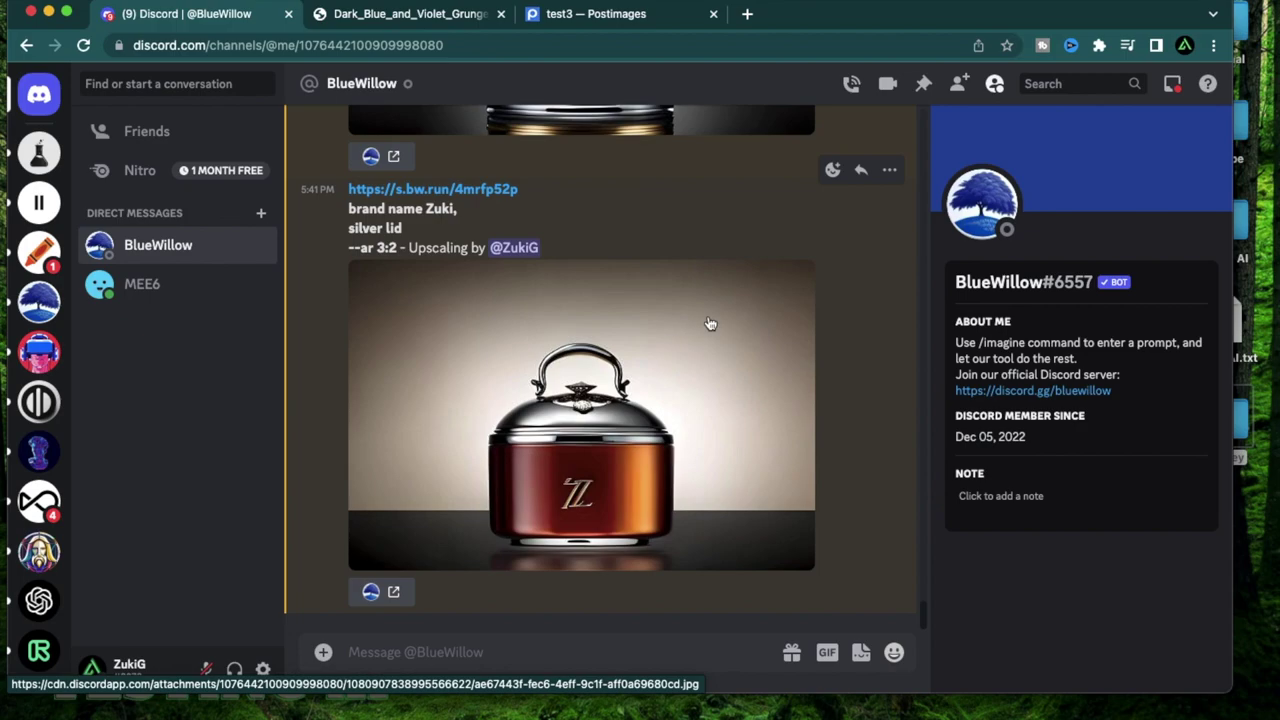
scroll(558, 366, "up", 3)
scroll(558, 366, "up", 3)
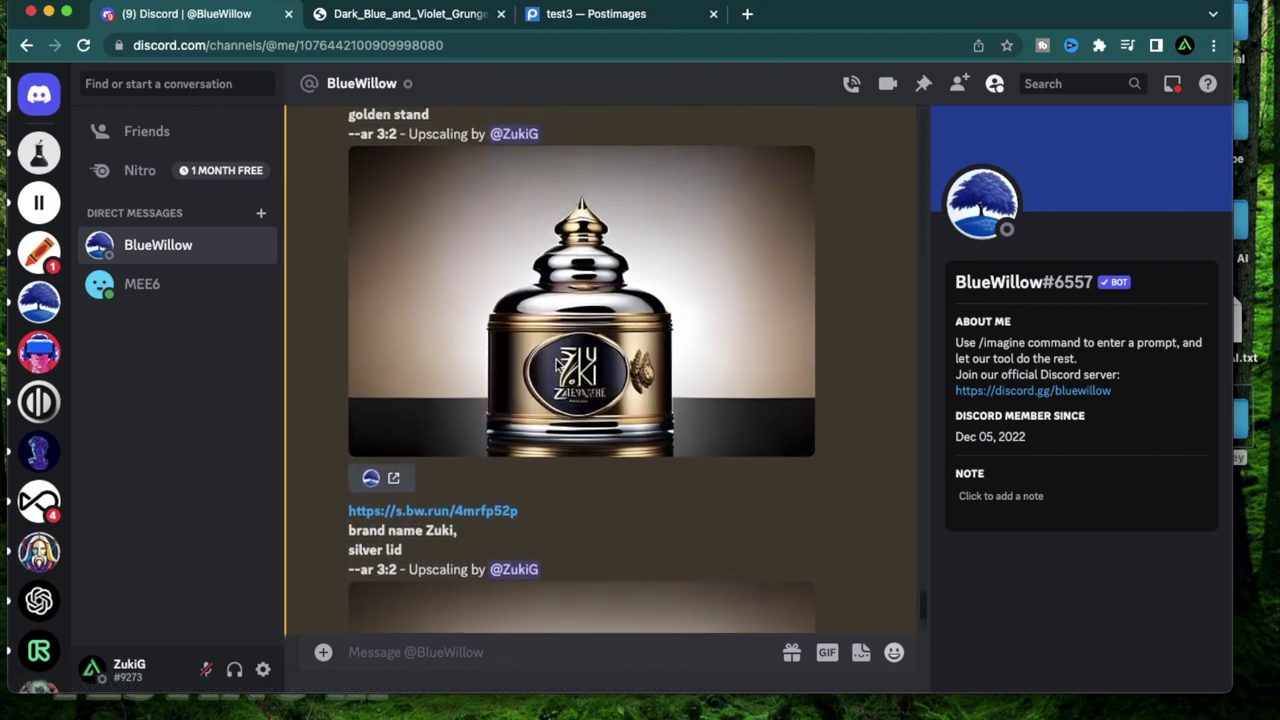
scroll(558, 366, "down", 6)
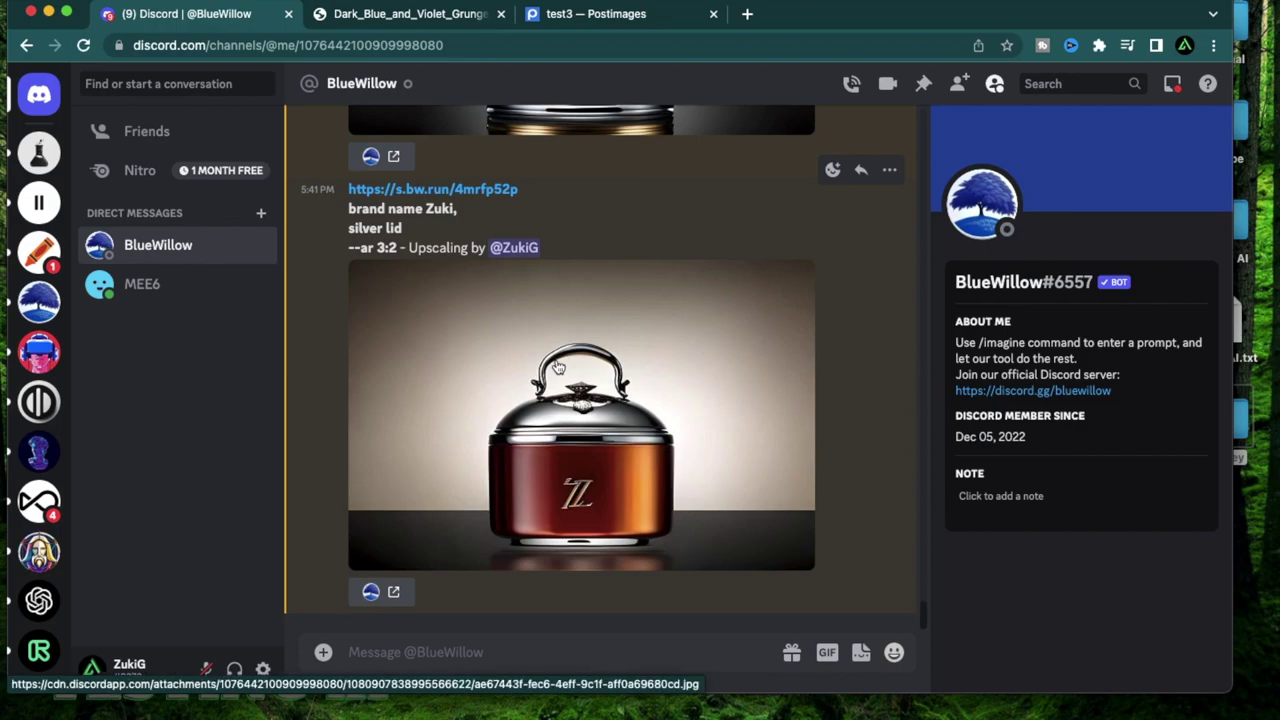
left_click(675, 355)
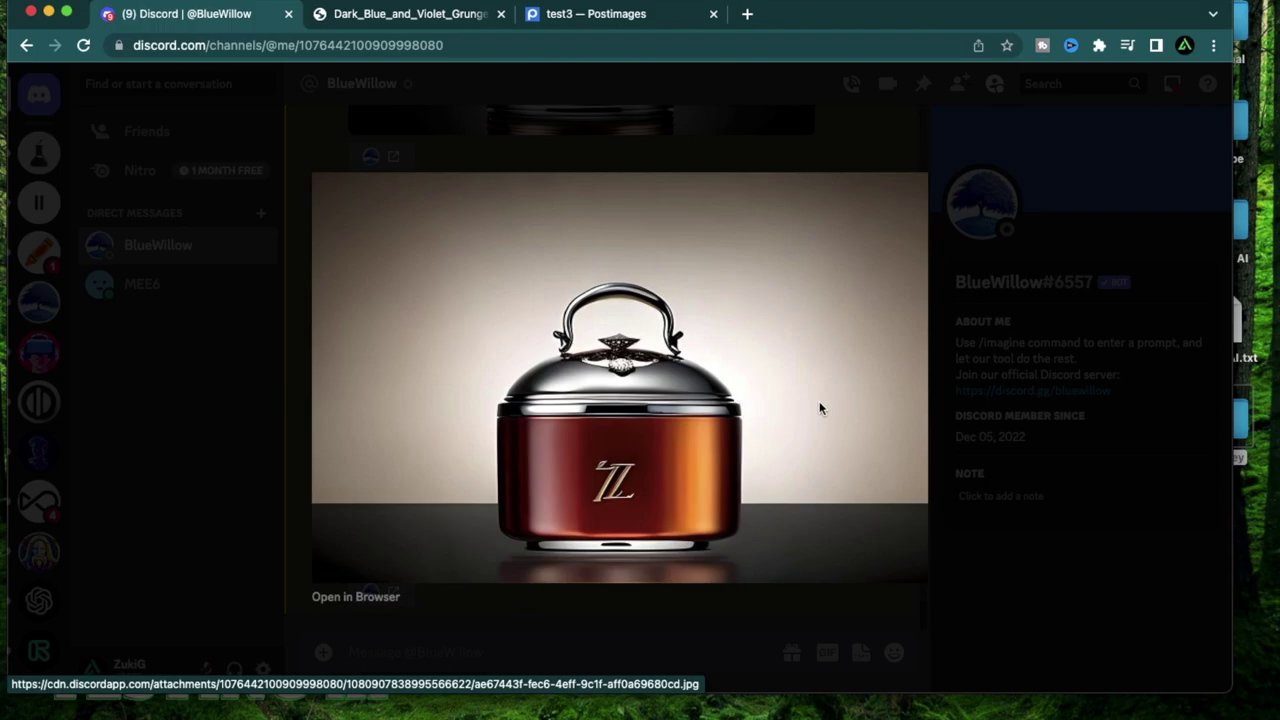
key("Escape")
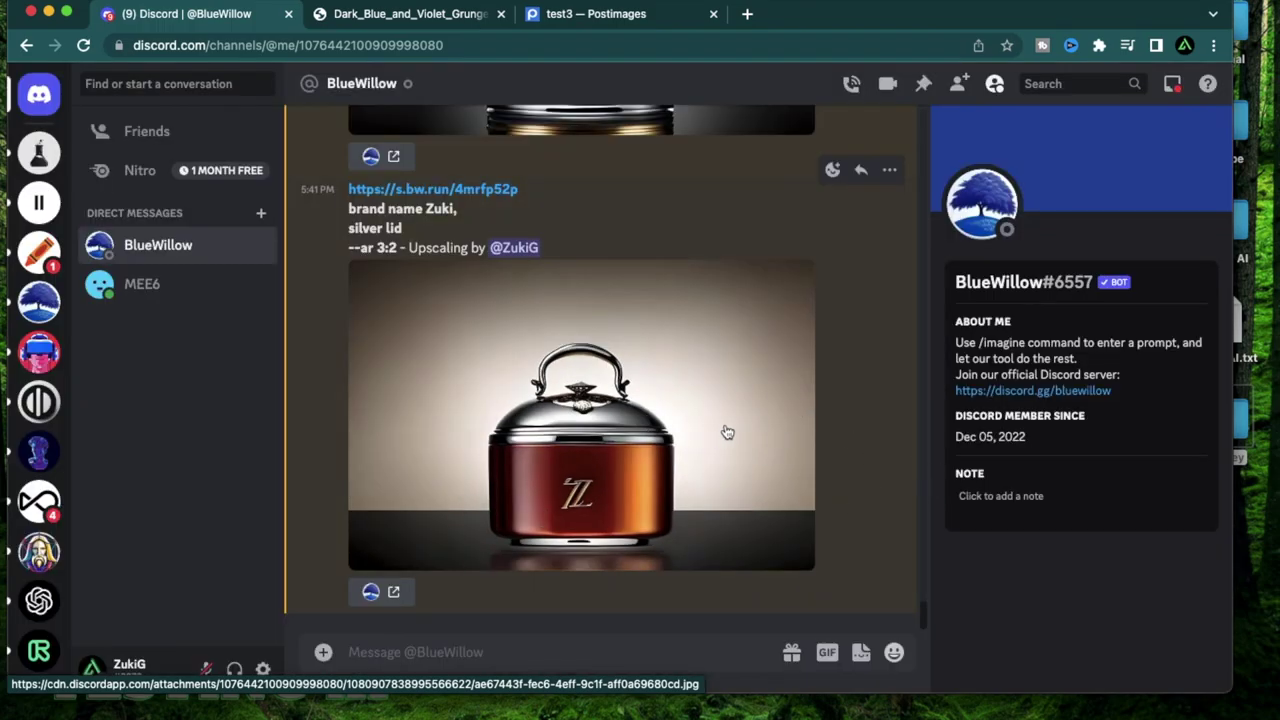